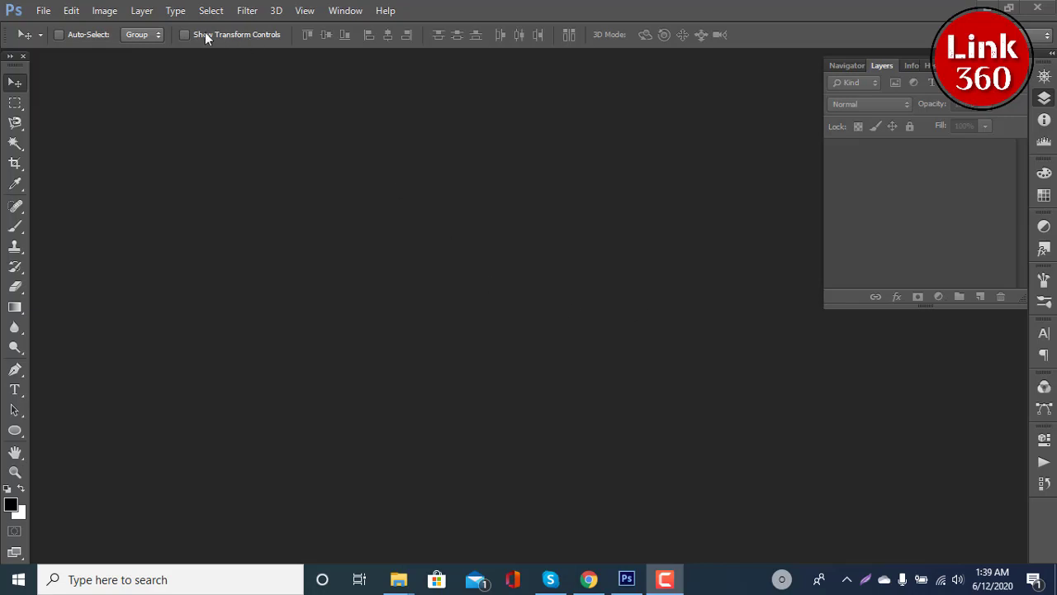
# Open Pimples.jpg and dock it as a tab filling the workspace
pyautogui.click(43, 11)
pyautogui.click(49, 40)
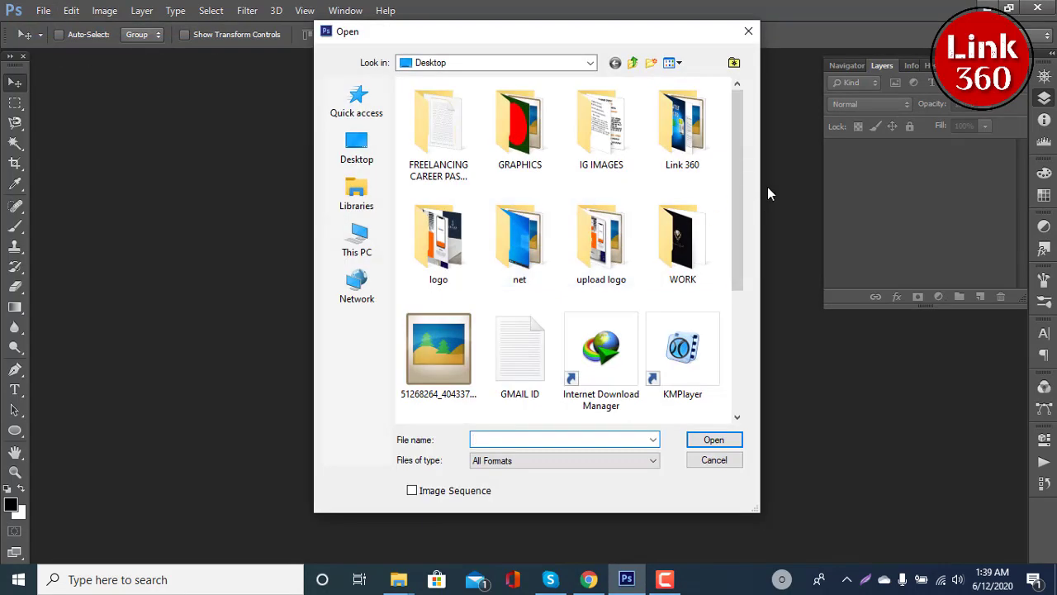
pyautogui.moveTo(737, 206); pyautogui.dragTo(743, 322)
pyautogui.doubleClick(623, 269)
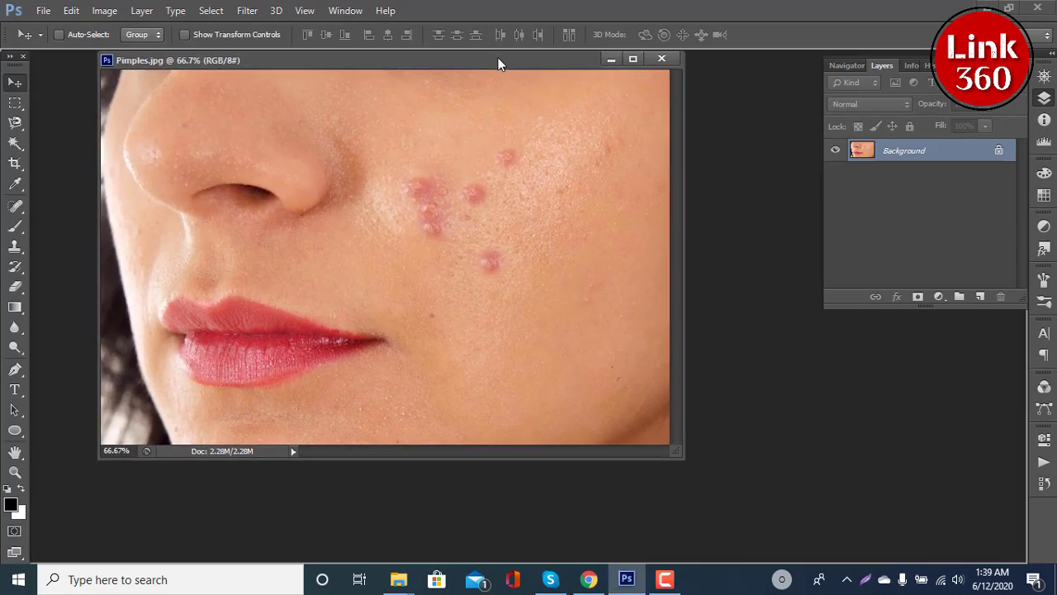
pyautogui.moveTo(401, 56); pyautogui.dragTo(500, 60)
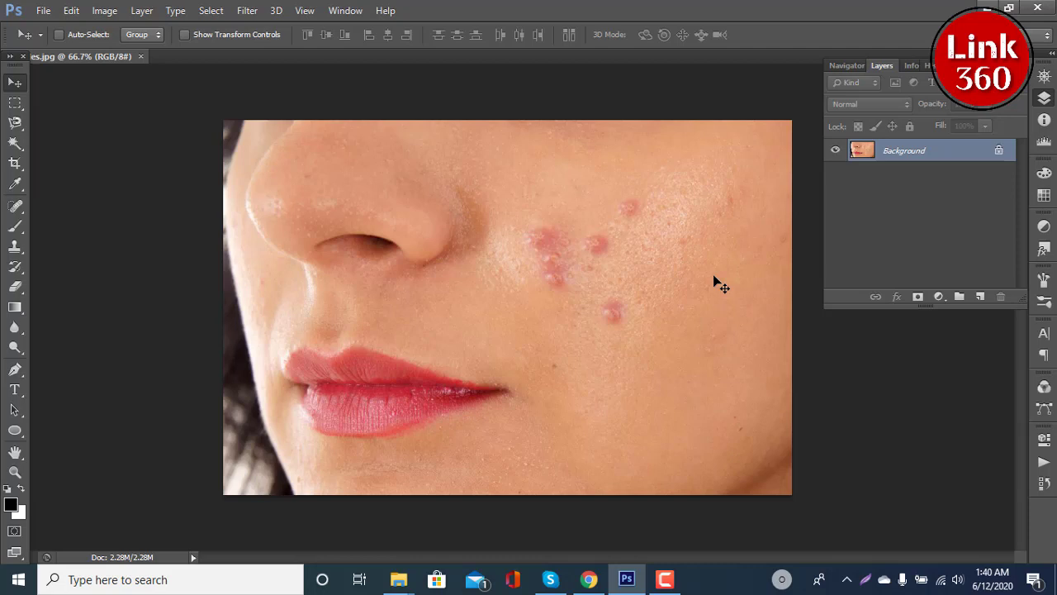
pyautogui.click(19, 206)
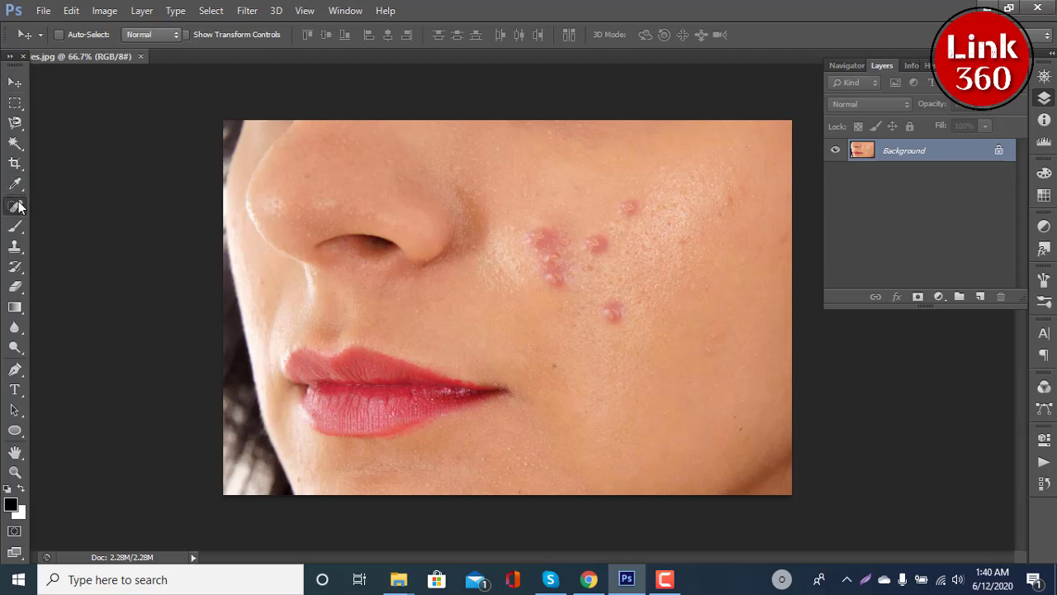
pyautogui.click(77, 206)
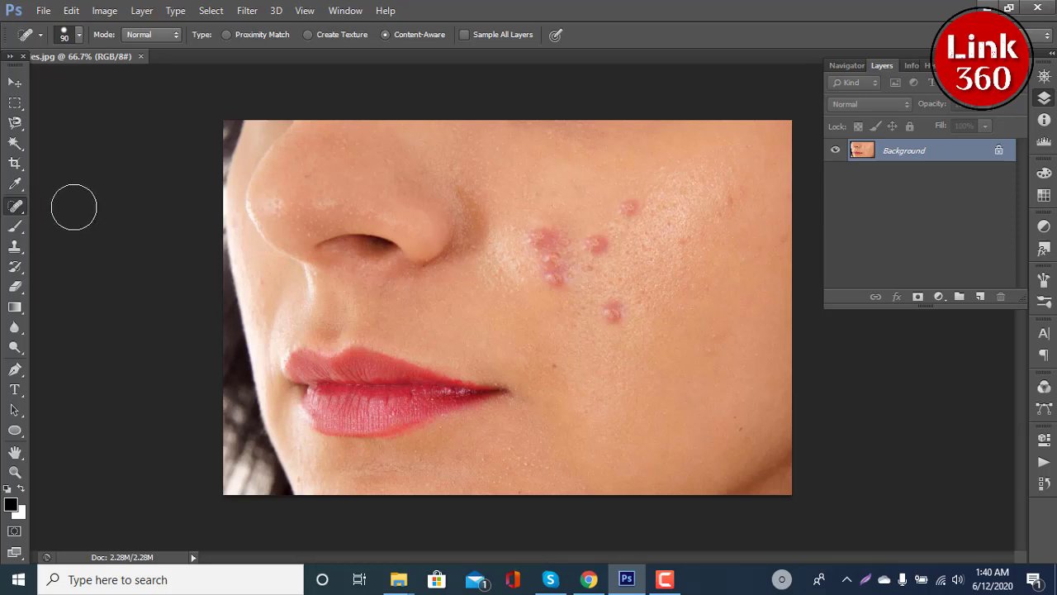
pyautogui.rightClick(18, 209)
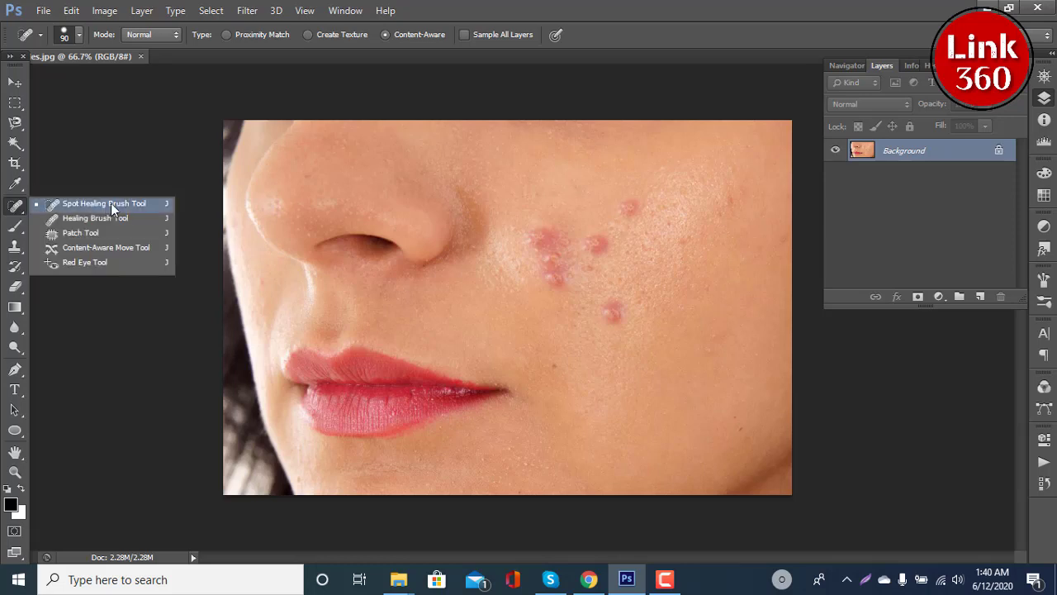
pyautogui.click(120, 204)
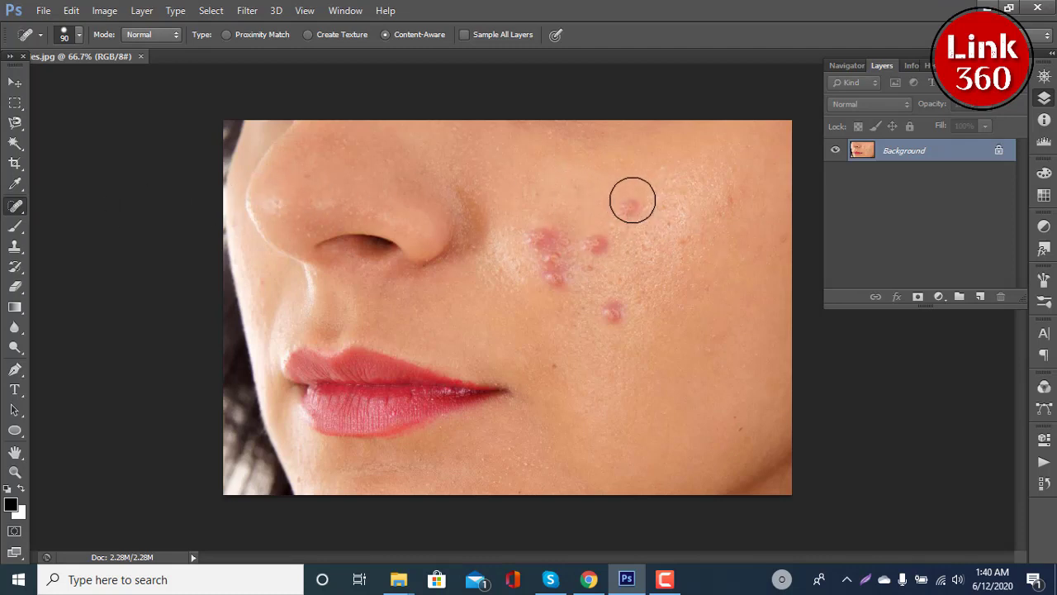
pyautogui.moveTo(633, 199); pyautogui.dragTo(637, 223)
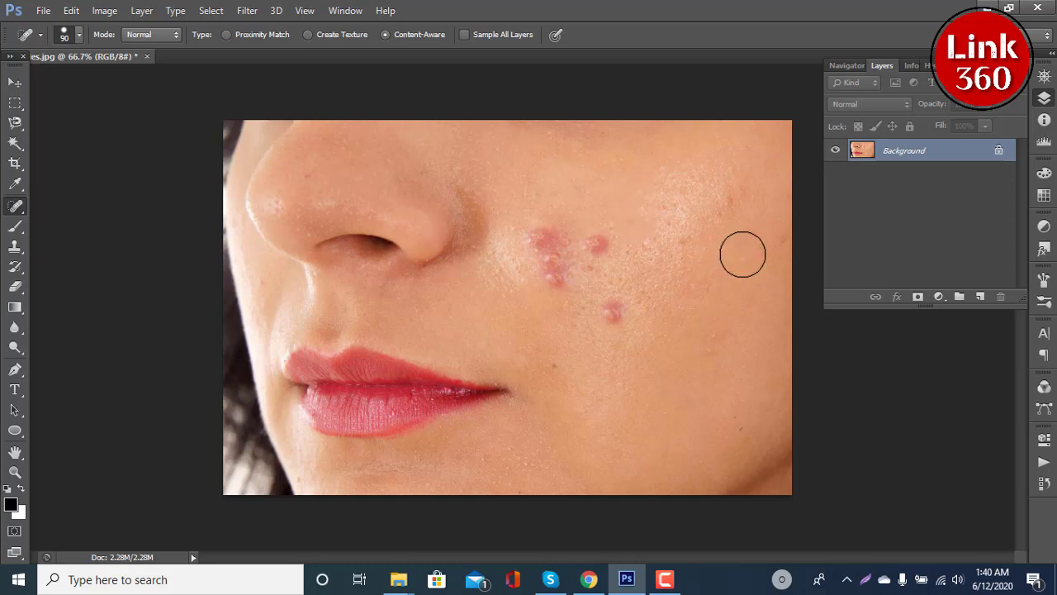
pyautogui.moveTo(733, 196); pyautogui.dragTo(729, 235)
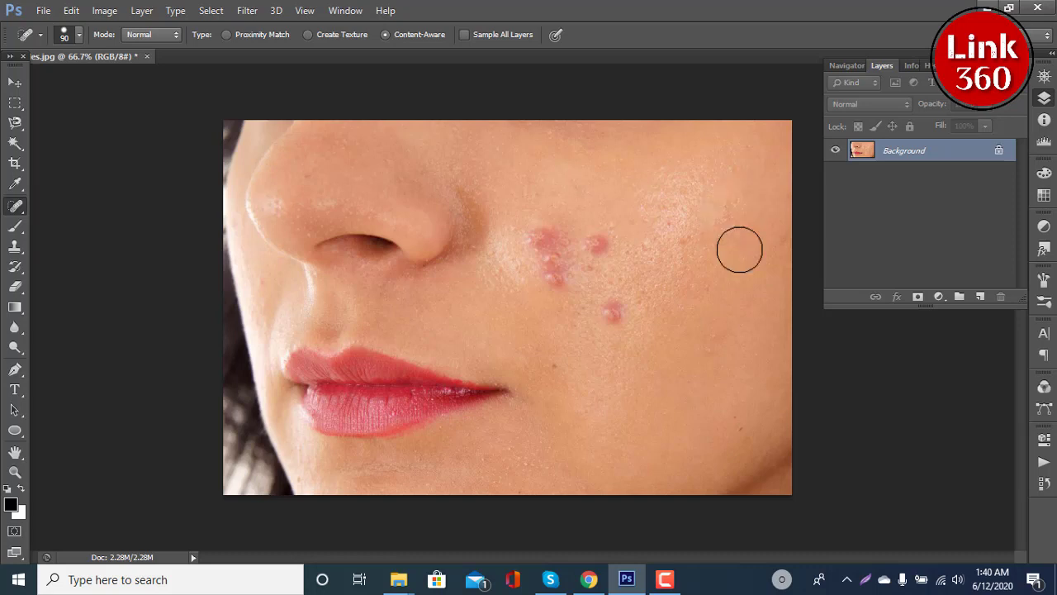
pyautogui.moveTo(636, 331); pyautogui.dragTo(620, 308)
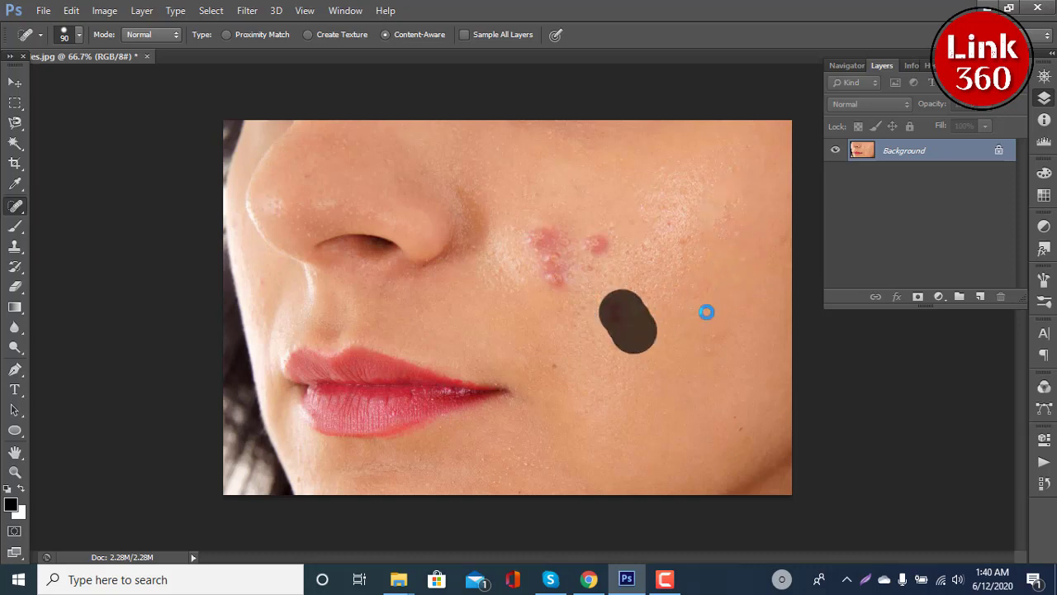
pyautogui.moveTo(611, 264)
pyautogui.mouseDown()
pyautogui.moveTo(605, 238)
pyautogui.moveTo(552, 280)
pyautogui.moveTo(582, 258)
pyautogui.mouseUp()
pyautogui.click(582, 311)
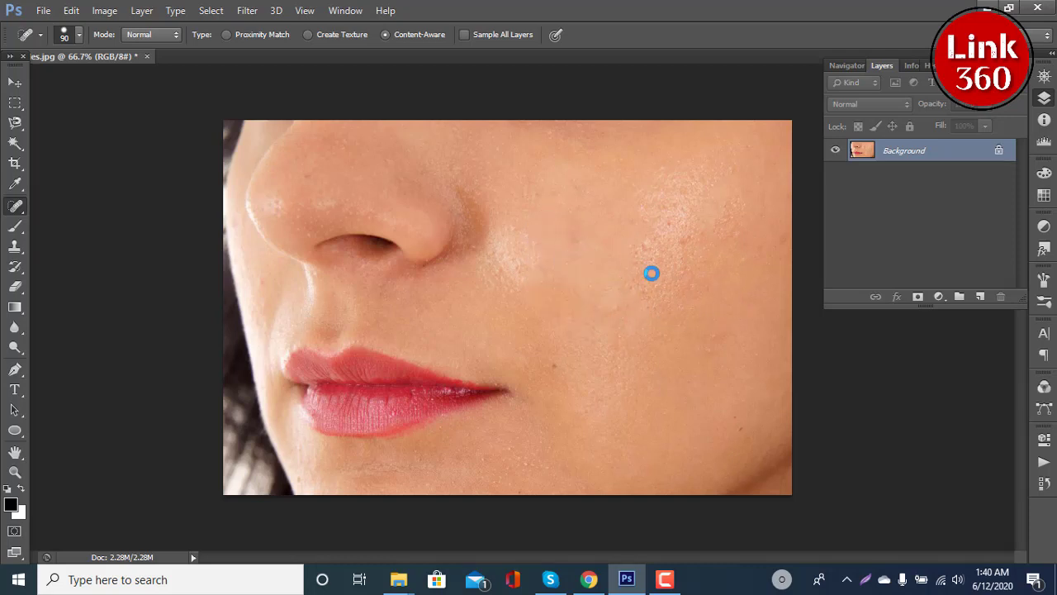
pyautogui.moveTo(672, 279); pyautogui.dragTo(692, 239)
pyautogui.hotkey('ctrl', 'alt', 'z')
pyautogui.hotkey('ctrl', 'alt', 'z')
pyautogui.hotkey('ctrl', 'alt', 'z')
pyautogui.hotkey('ctrl', 'alt', 'z')
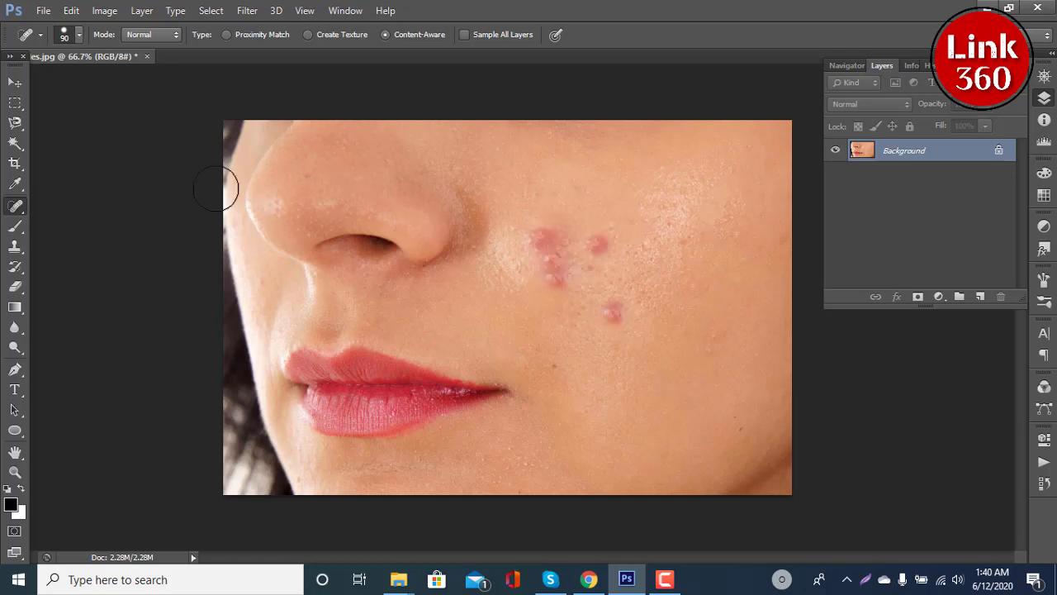
pyautogui.rightClick(14, 207)
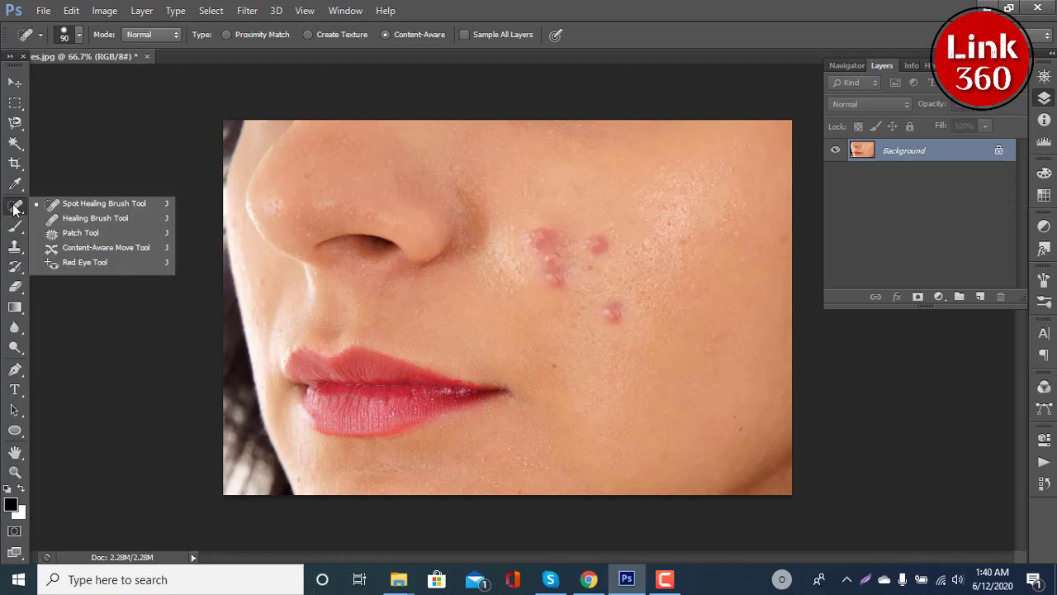
pyautogui.click(90, 235)
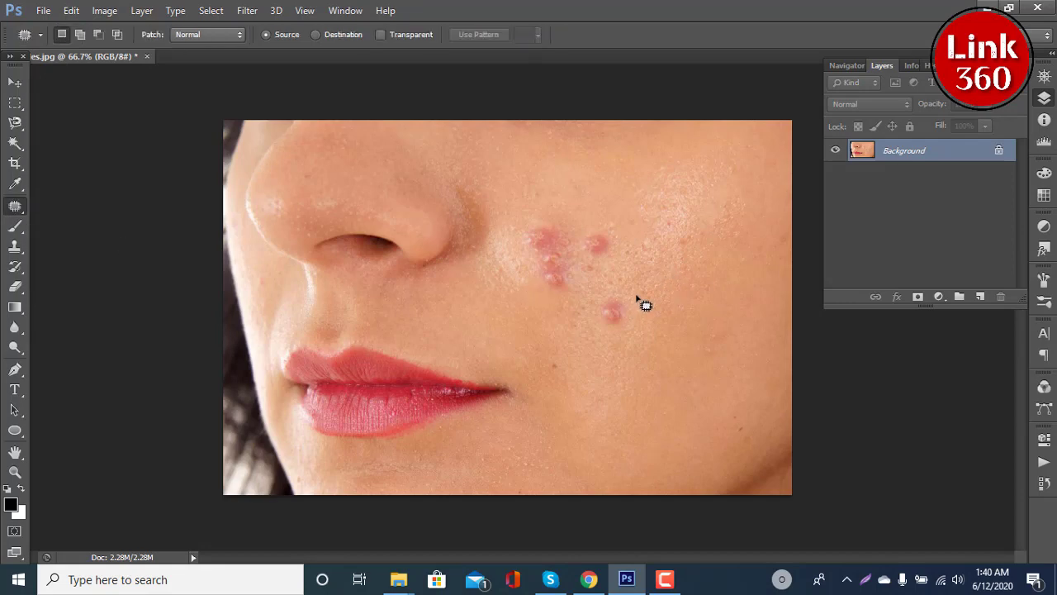
pyautogui.moveTo(634, 293)
pyautogui.mouseDown()
pyautogui.moveTo(595, 308)
pyautogui.moveTo(590, 334)
pyautogui.moveTo(624, 331)
pyautogui.moveTo(635, 296)
pyautogui.moveTo(663, 354)
pyautogui.mouseUp()
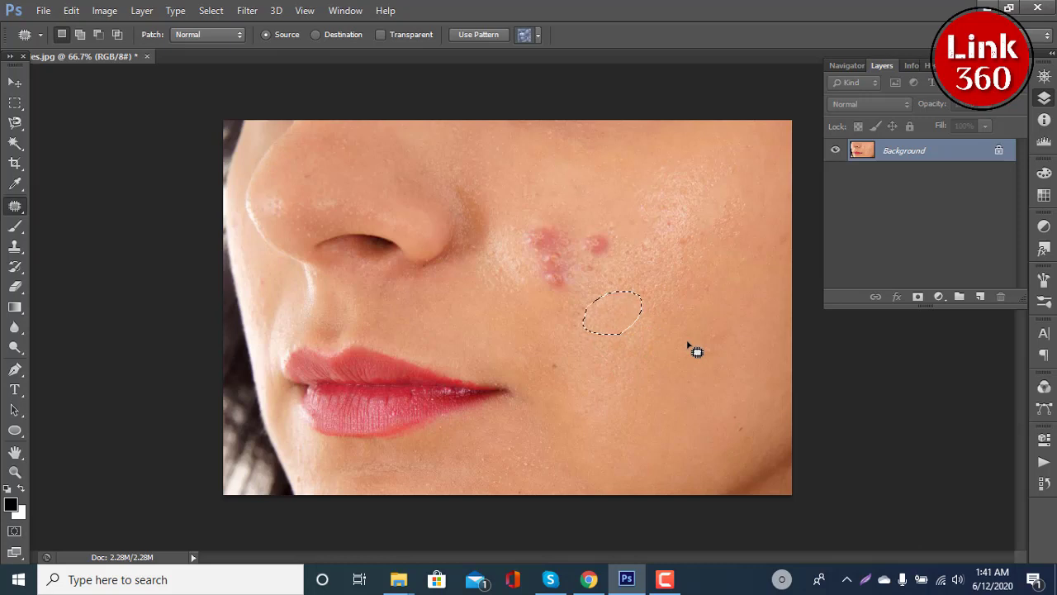
pyautogui.hotkey('ctrl', 'd')
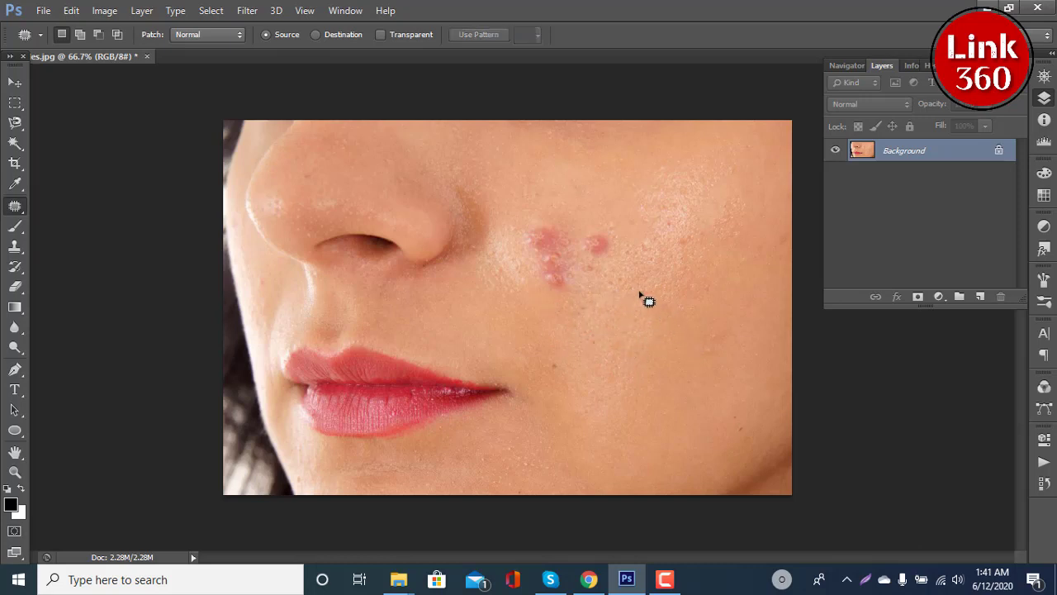
pyautogui.moveTo(576, 209); pyautogui.dragTo(599, 306)
pyautogui.moveTo(599, 306); pyautogui.dragTo(565, 213)
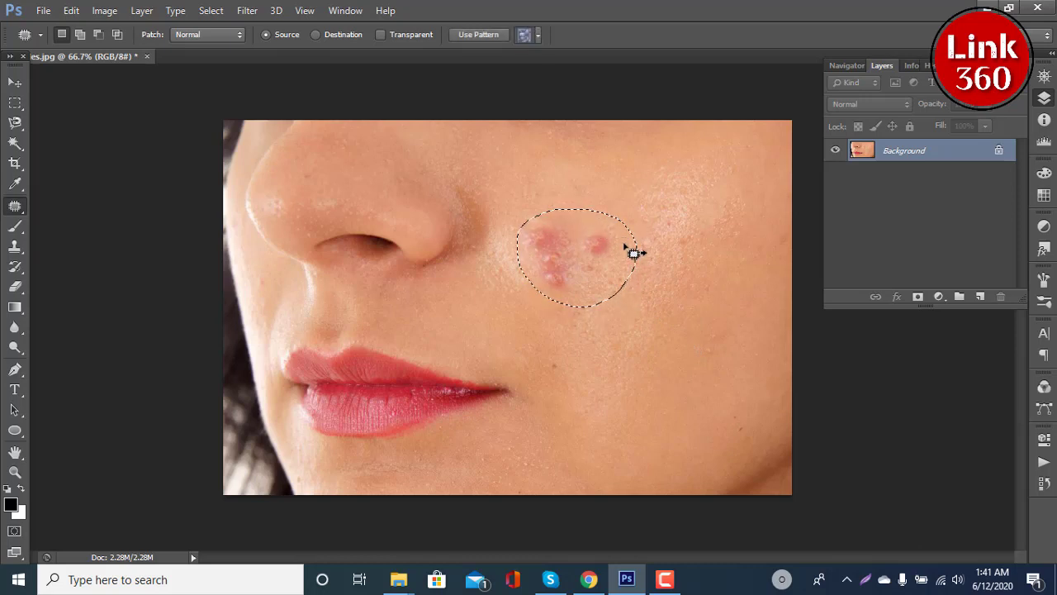
pyautogui.moveTo(621, 269); pyautogui.dragTo(679, 371)
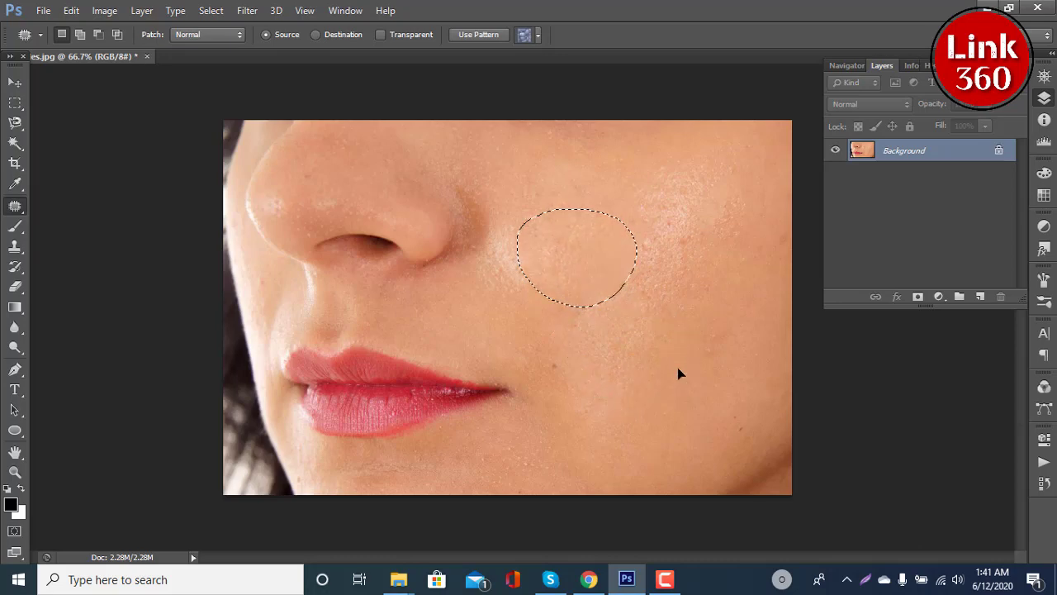
pyautogui.hotkey('ctrl', 'd')
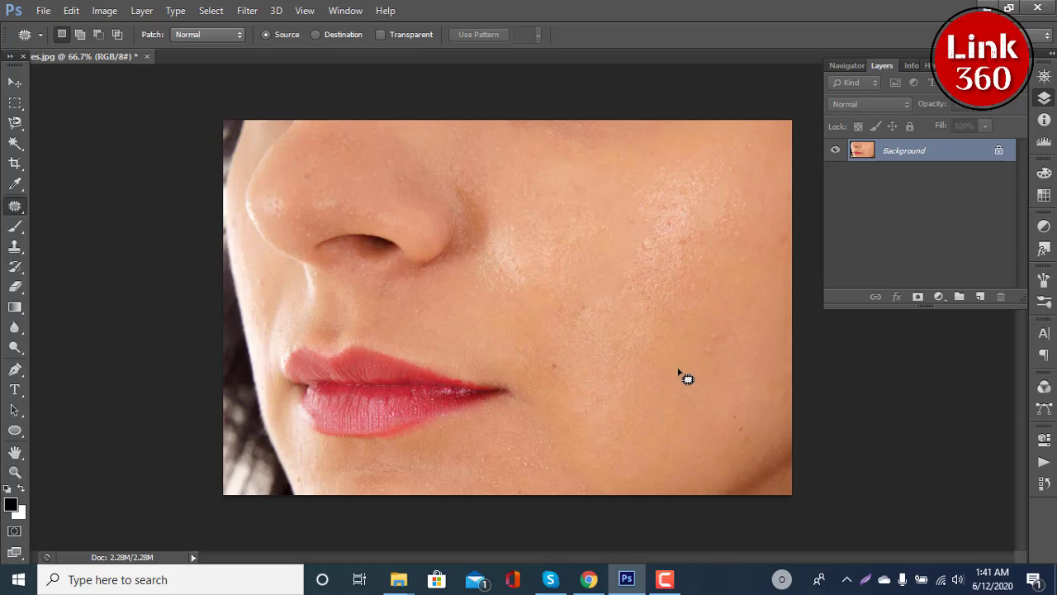
pyautogui.hotkey('ctrl', 'alt', 'z')
pyautogui.hotkey('ctrl', 'alt', 'z')
pyautogui.hotkey('ctrl', 'alt', 'z')
pyautogui.hotkey('ctrl', 'alt', 'z')
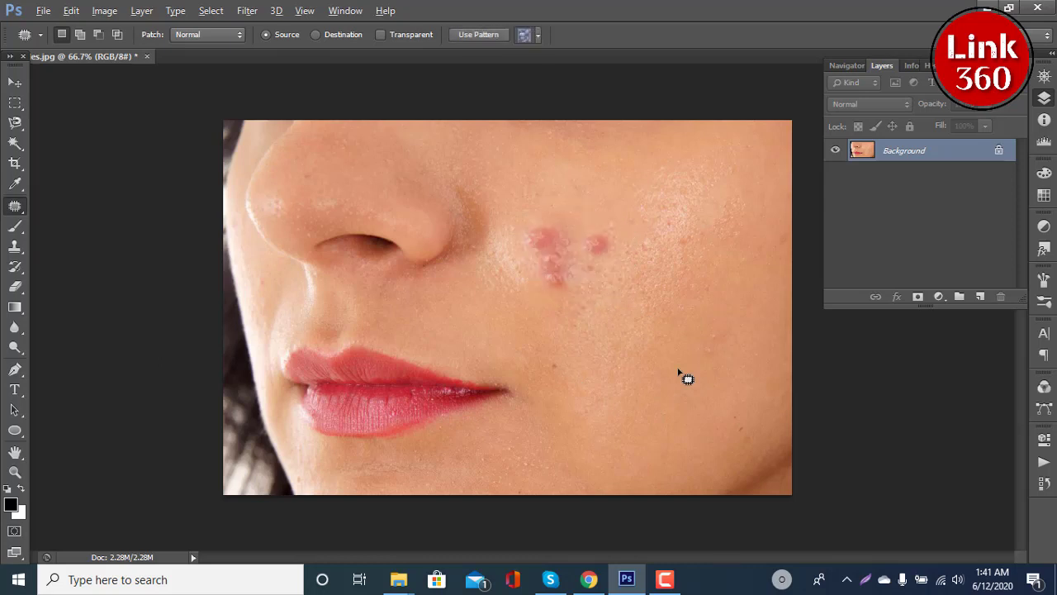
pyautogui.hotkey('ctrl', 'alt', 'z')
pyautogui.hotkey('ctrl', 'alt', 'z')
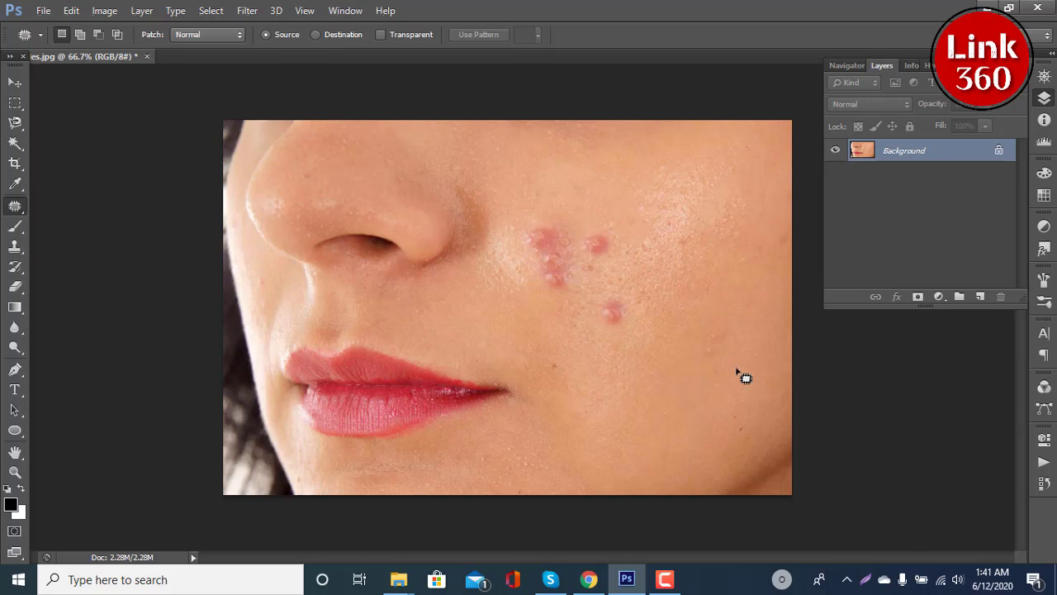
# With the Spot Healing Brush, heal the outer-cheek blemish, red pimple and upper spots
pyautogui.rightClick(18, 212)
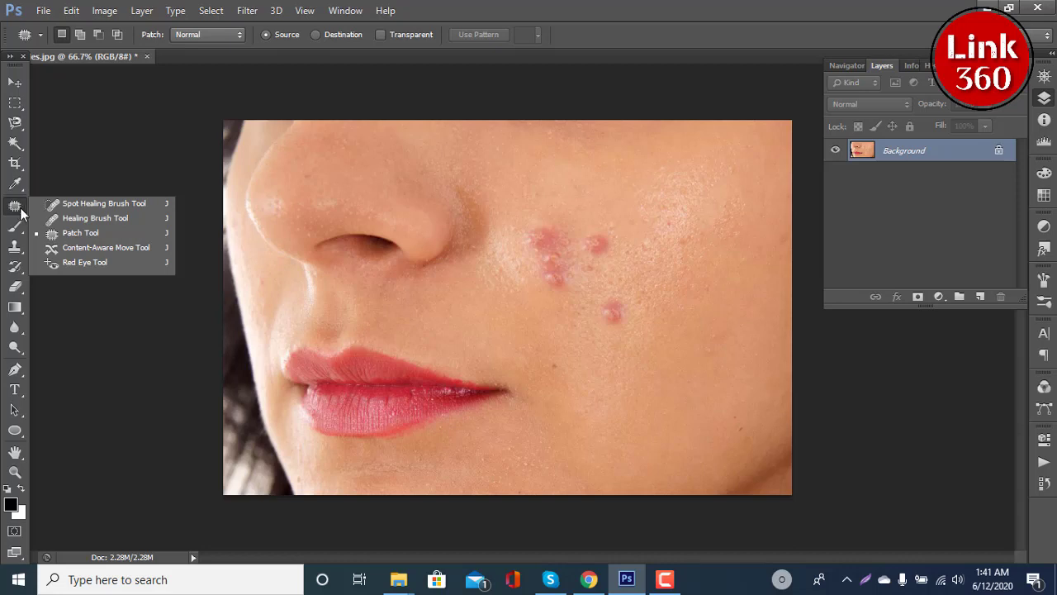
pyautogui.click(109, 207)
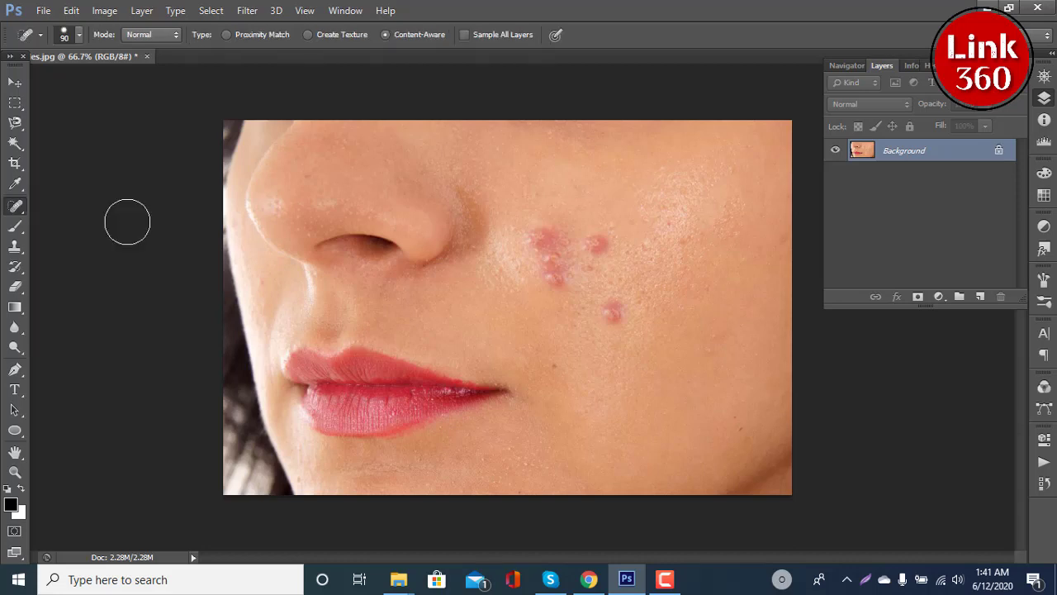
pyautogui.rightClick(20, 213)
pyautogui.click(85, 207)
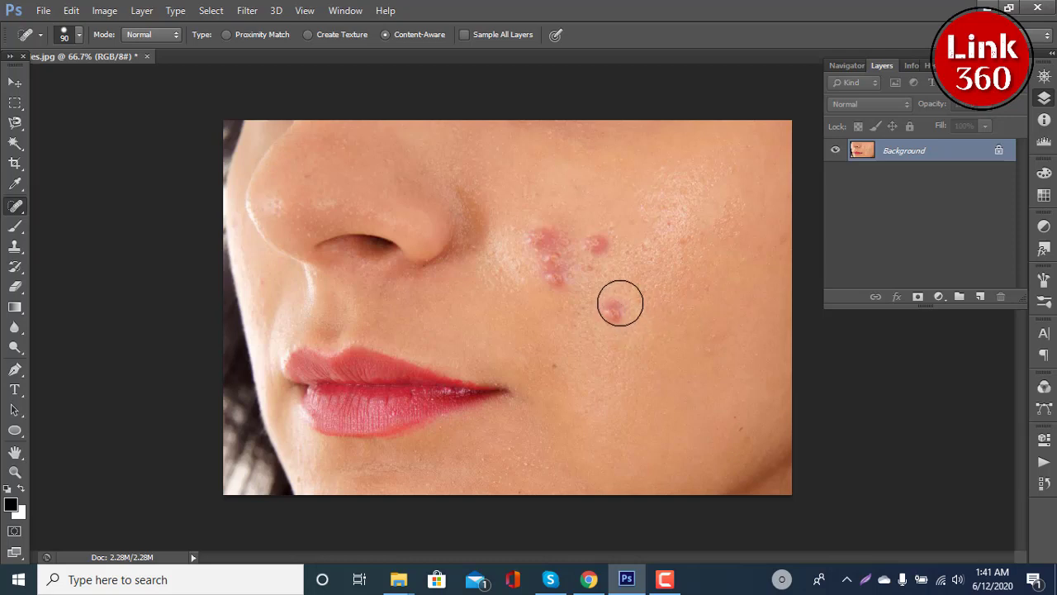
pyautogui.moveTo(621, 303); pyautogui.dragTo(615, 324)
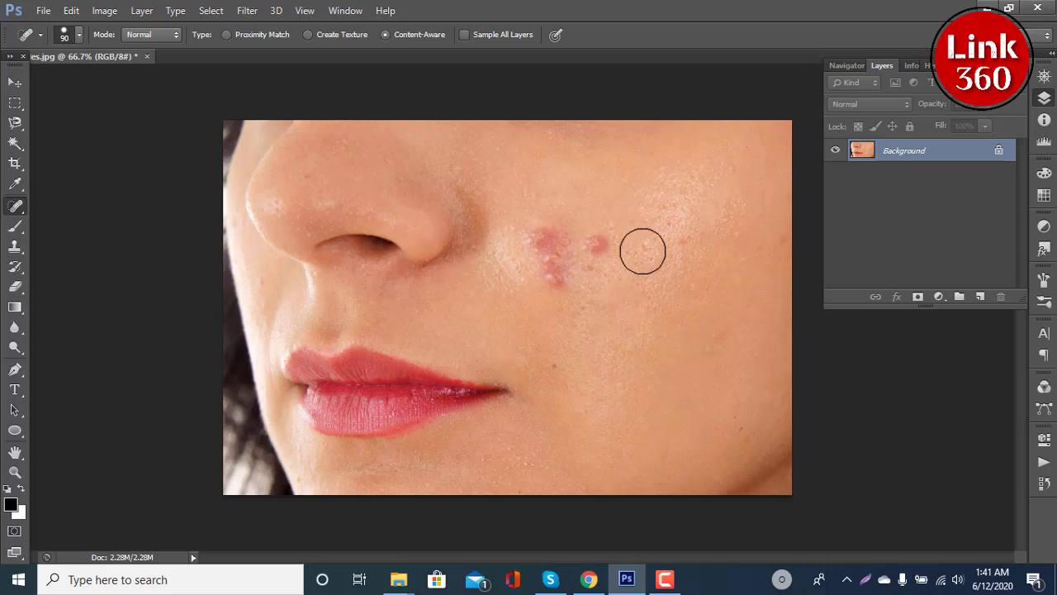
pyautogui.moveTo(601, 233); pyautogui.dragTo(595, 272)
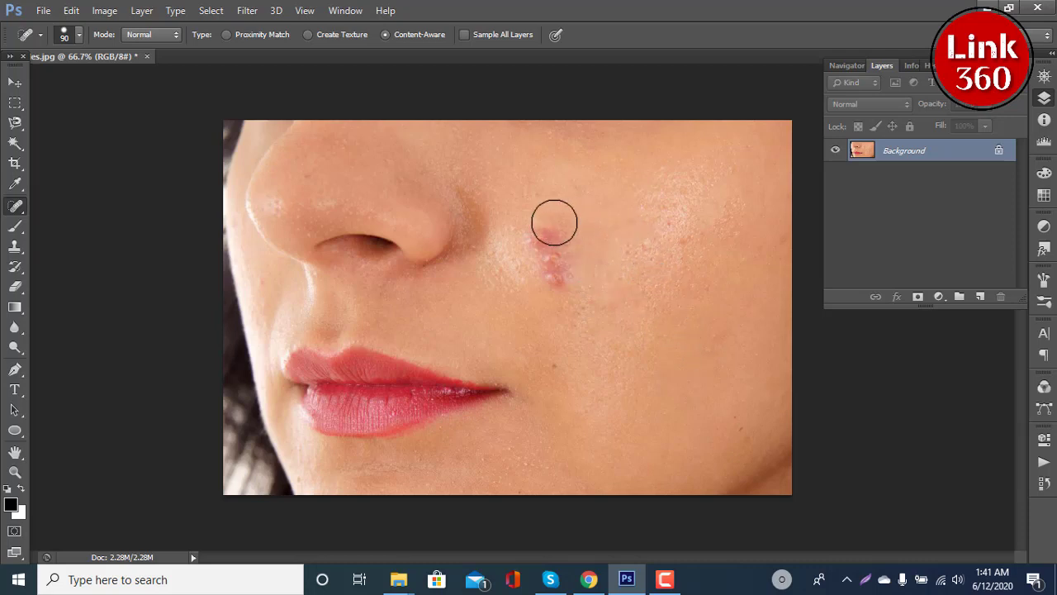
pyautogui.moveTo(554, 222); pyautogui.dragTo(559, 283)
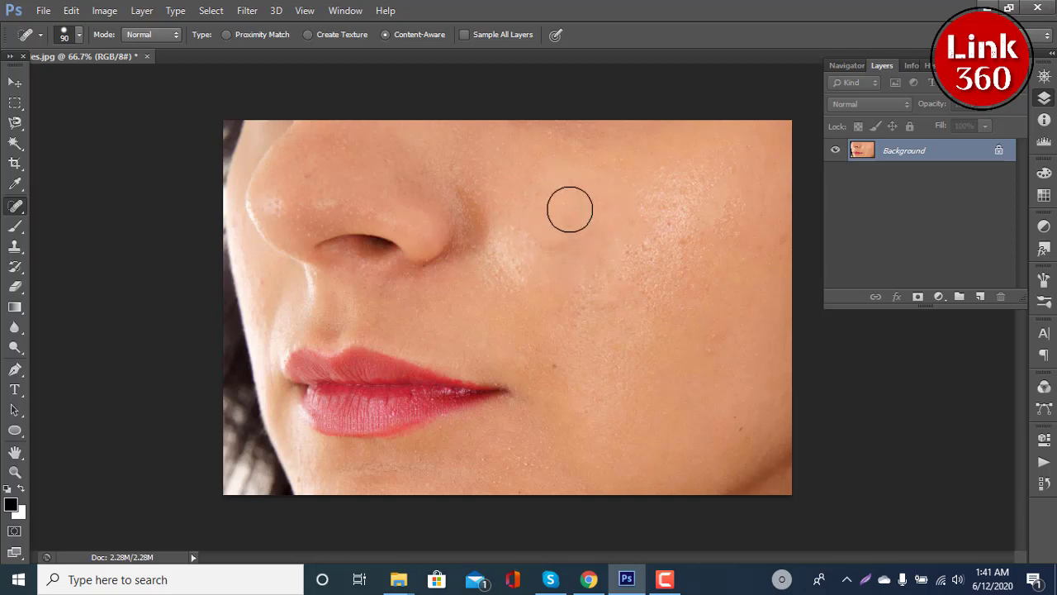
# Resize the brush to 90, heal the middle cheek and lip-corner spot, and compare before/after
pyautogui.press(']')
pyautogui.press(']')
pyautogui.press('[')
pyautogui.press('[')
pyautogui.press('[')
pyautogui.press('[')
pyautogui.press('[')
pyautogui.press(']')
pyautogui.press(']')
pyautogui.press(']')
pyautogui.press(']')
pyautogui.press('[')
pyautogui.press('[')
pyautogui.press('[')
pyautogui.press(']')
pyautogui.press(']')
pyautogui.press(']')
pyautogui.press('[')
pyautogui.press('[')
pyautogui.moveTo(659, 228); pyautogui.dragTo(599, 302)
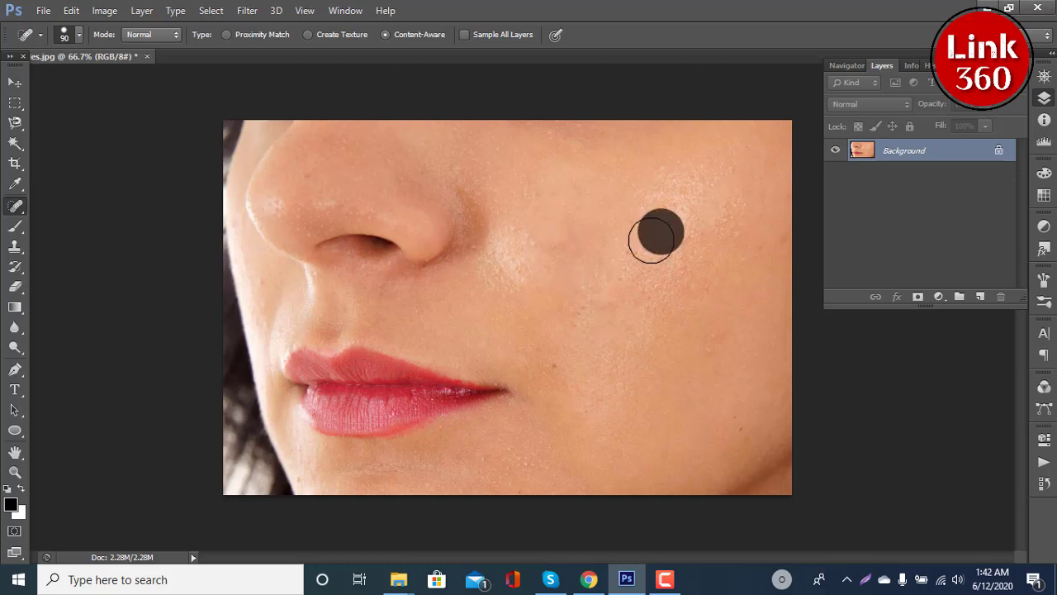
pyautogui.click(556, 368)
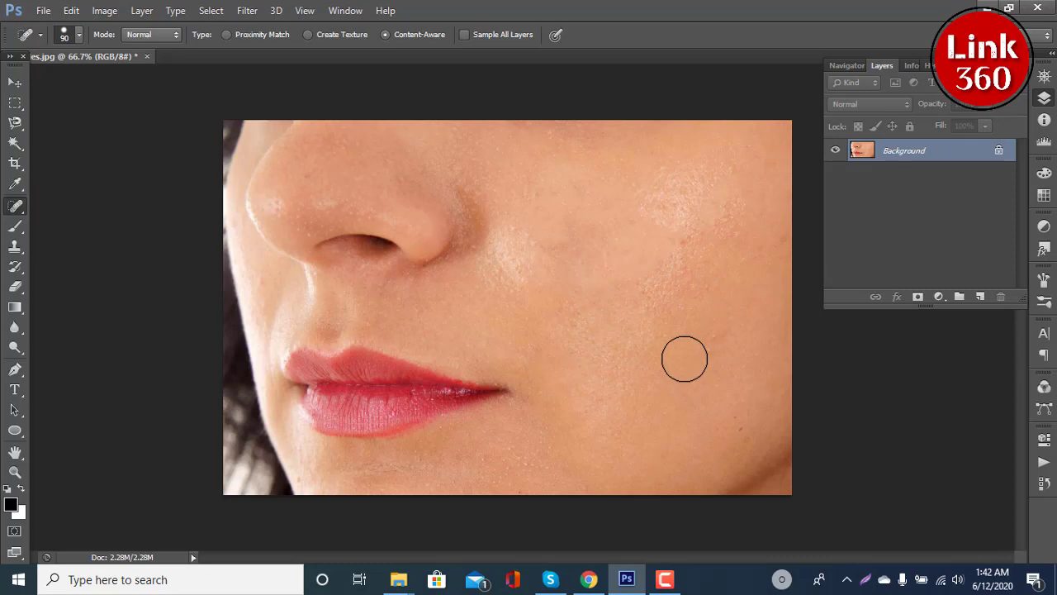
pyautogui.hotkey('ctrl', 'z')
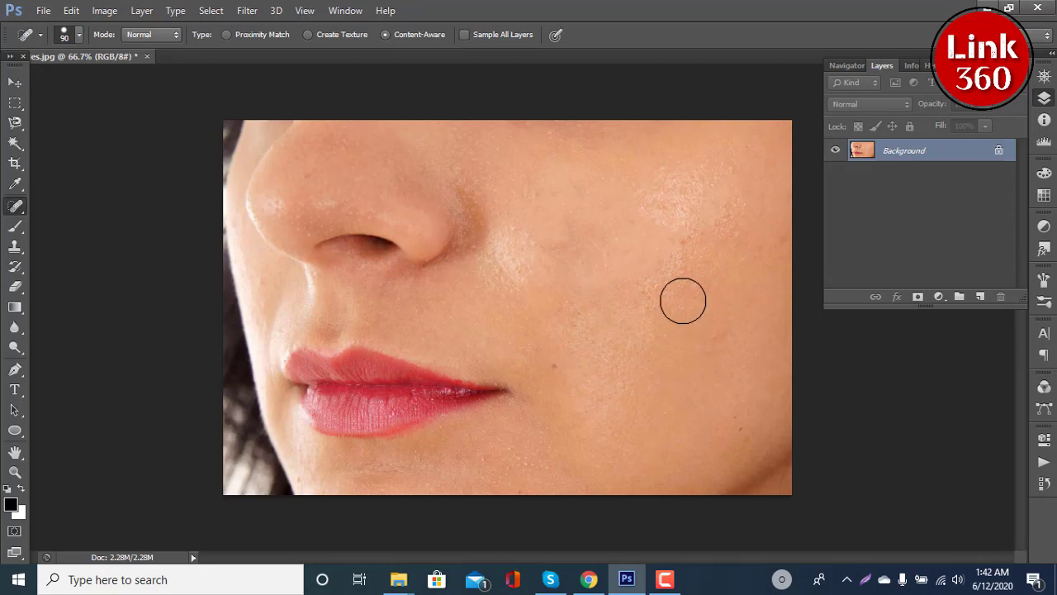
pyautogui.hotkey('ctrl', 'z')
pyautogui.hotkey('ctrl', 'z')
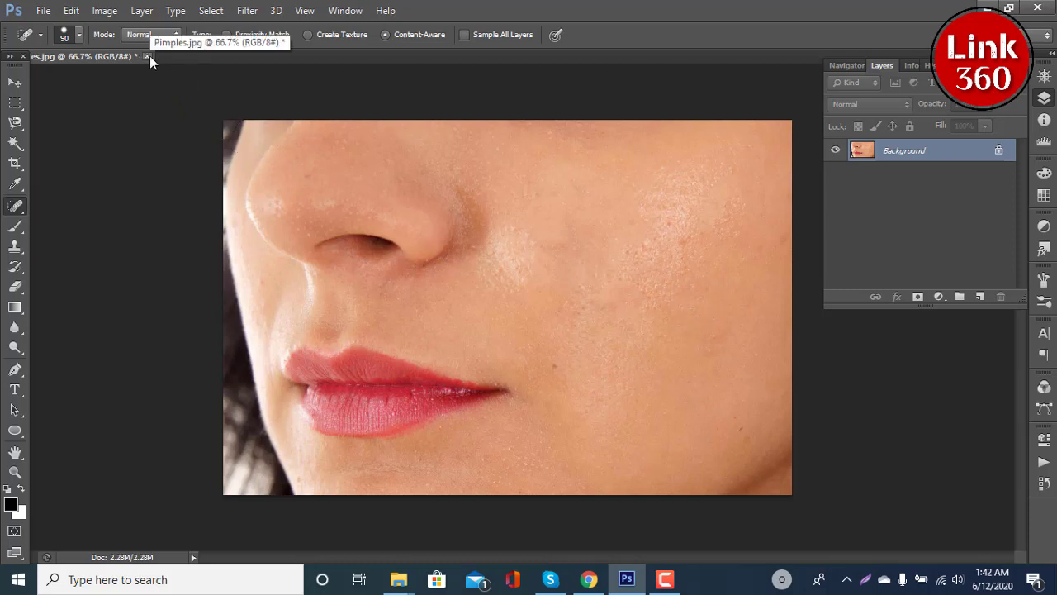
# Open the freckled-face photo, dock it beside Pimples.jpg, and switch between the two tabs
pyautogui.click(43, 10)
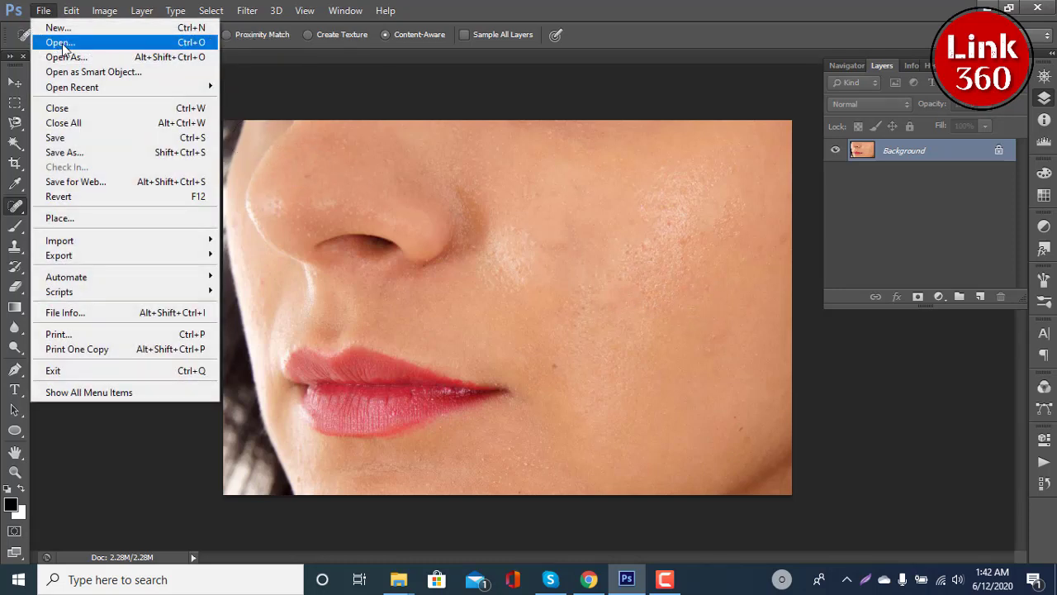
pyautogui.click(60, 43)
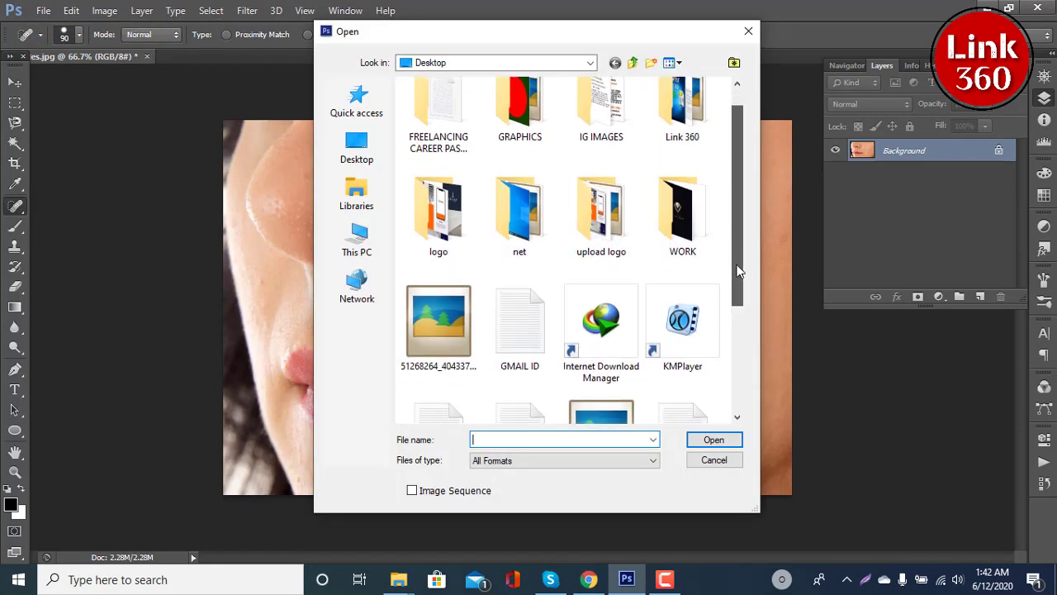
pyautogui.moveTo(740, 251); pyautogui.dragTo(734, 332)
pyautogui.doubleClick(450, 217)
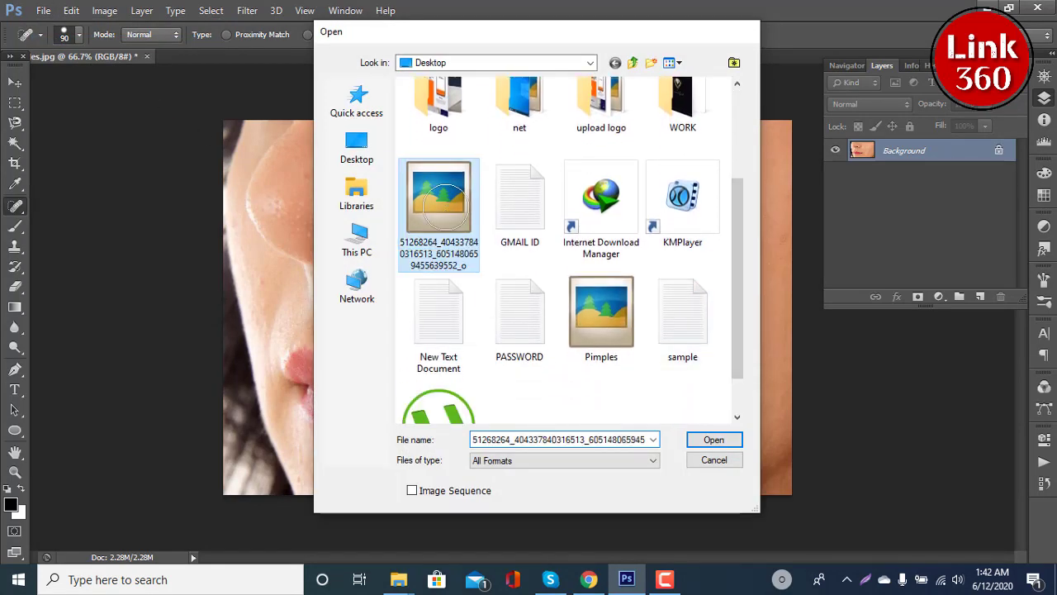
pyautogui.moveTo(211, 77); pyautogui.dragTo(369, 58)
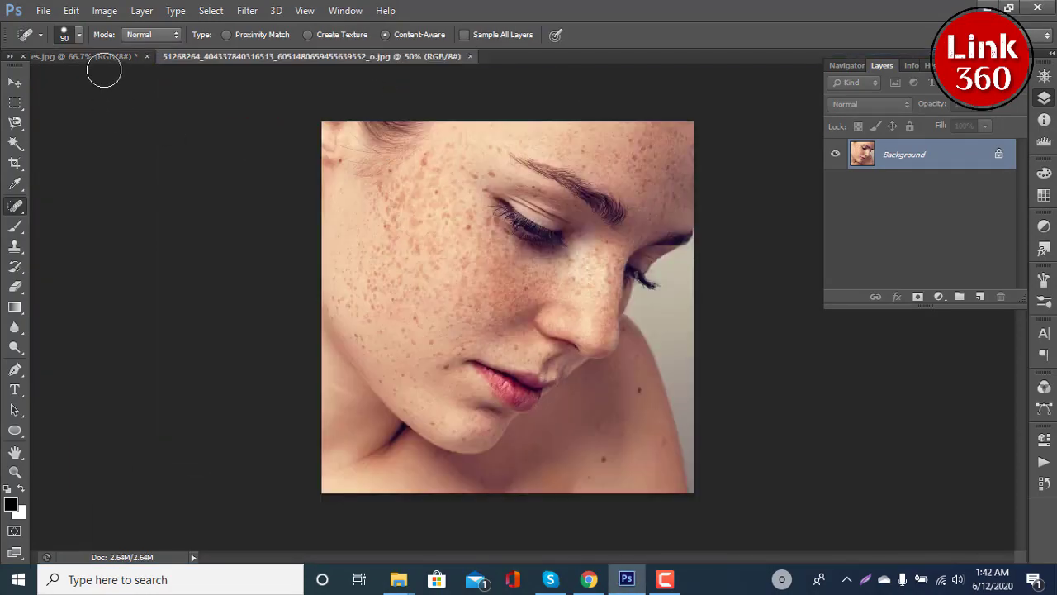
pyautogui.click(105, 58)
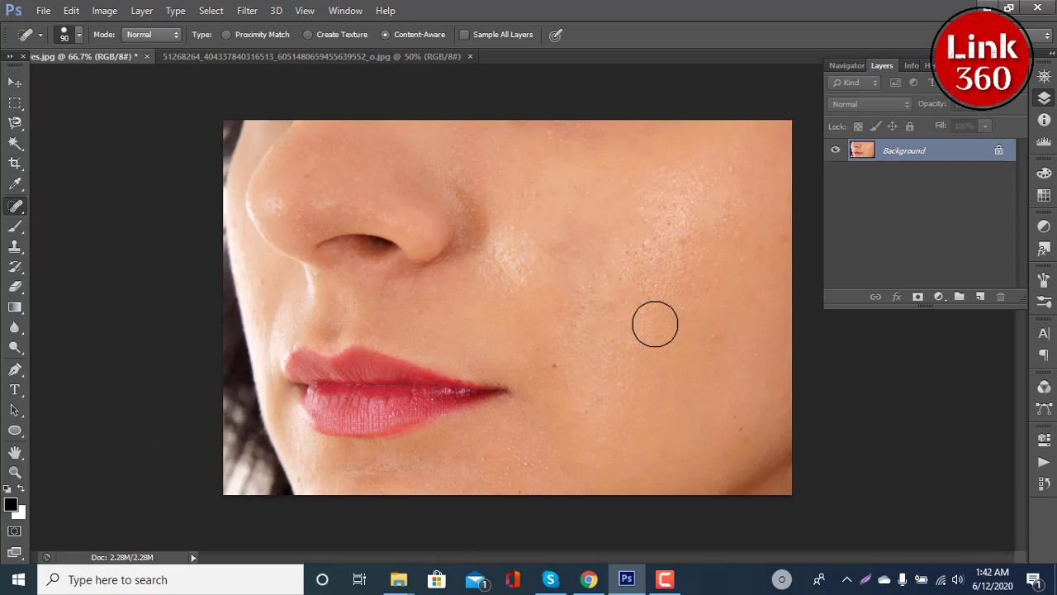
pyautogui.click(361, 57)
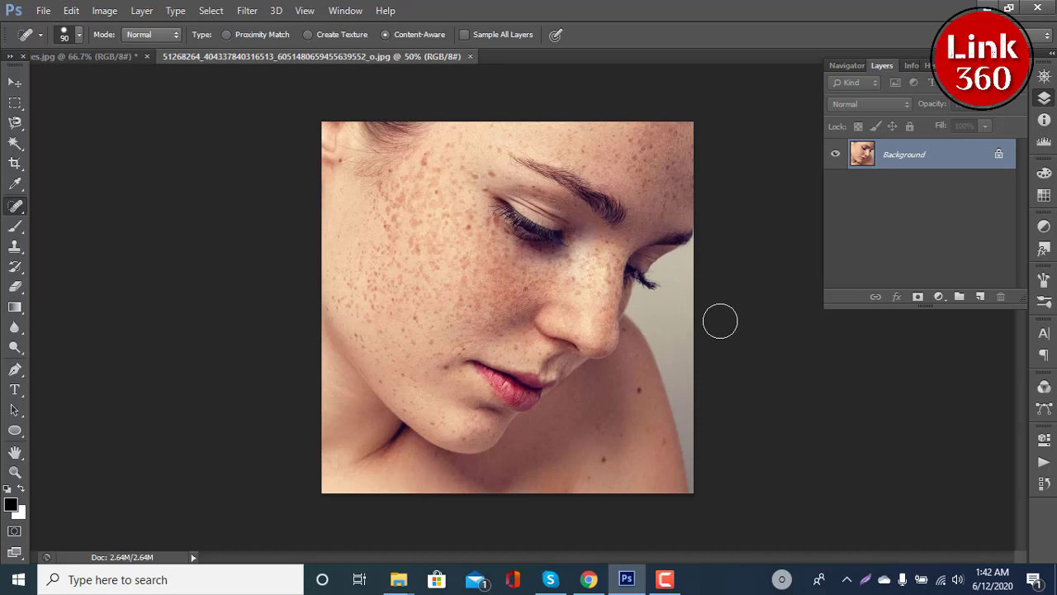
pyautogui.rightClick(21, 210)
pyautogui.click(64, 210)
pyautogui.moveTo(444, 201); pyautogui.dragTo(433, 240)
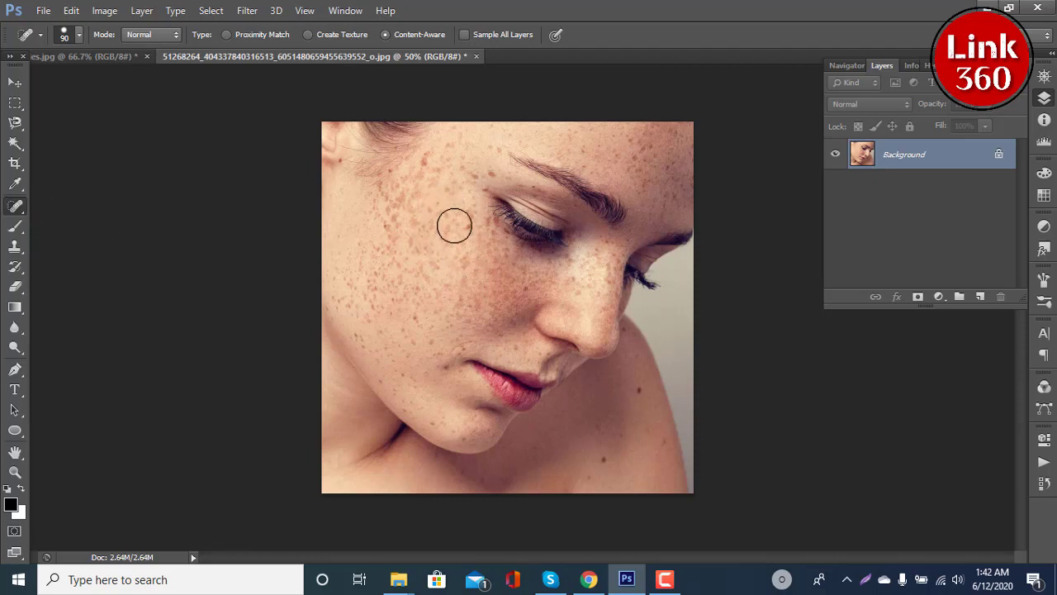
pyautogui.hotkey('ctrl', 'z')
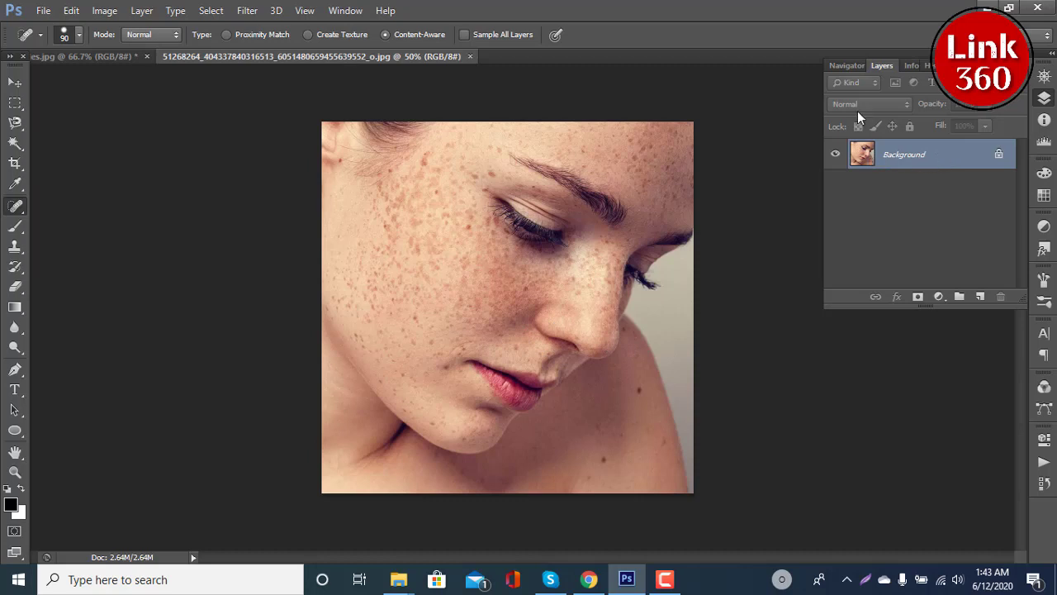
pyautogui.click(1044, 97)
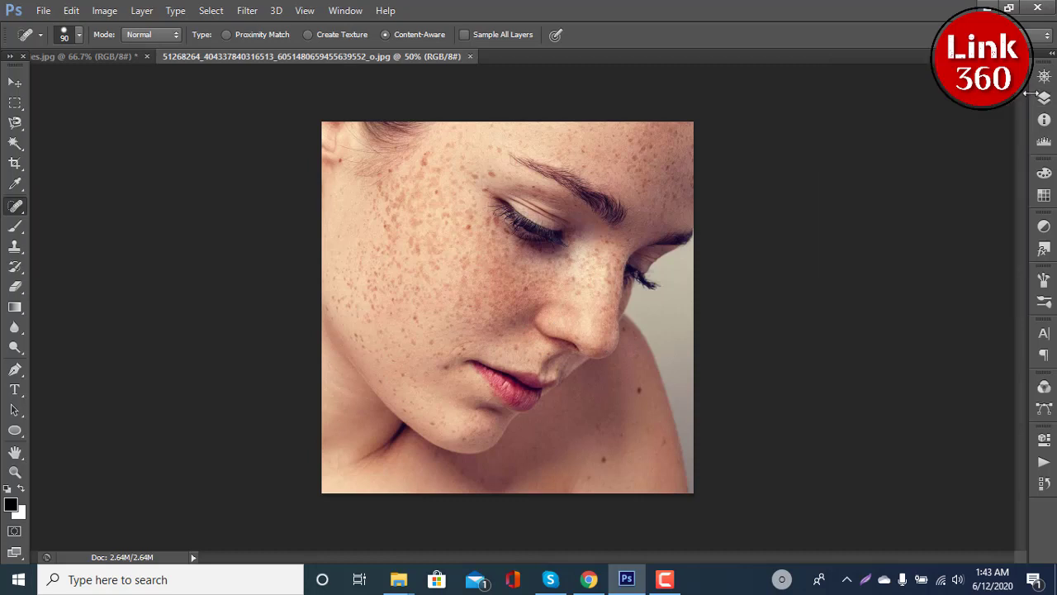
pyautogui.click(1044, 98)
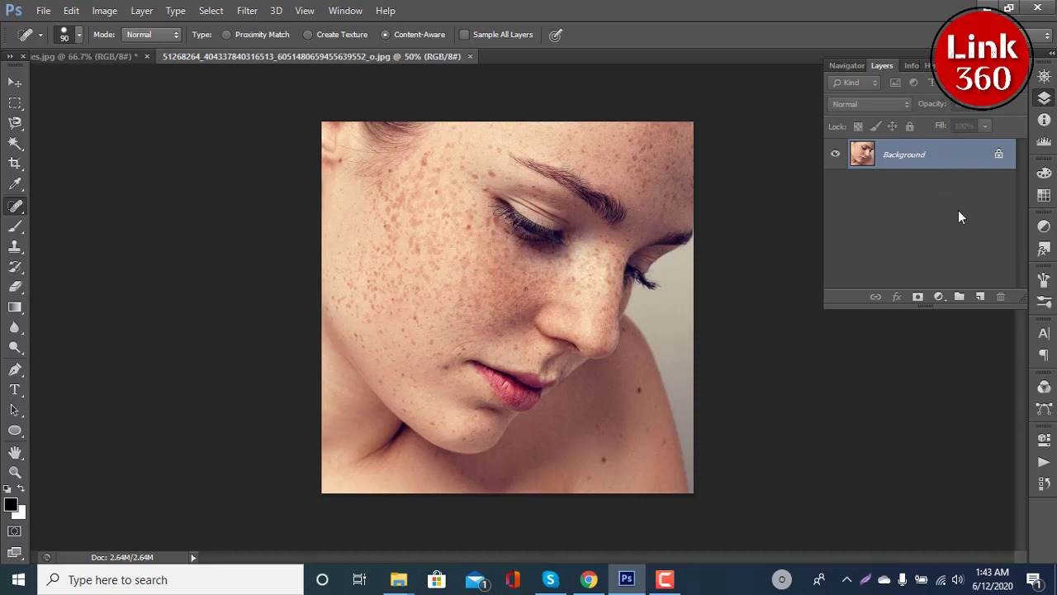
# Duplicate the Background layer as a new layer named BLUR
pyautogui.rightClick(972, 156)
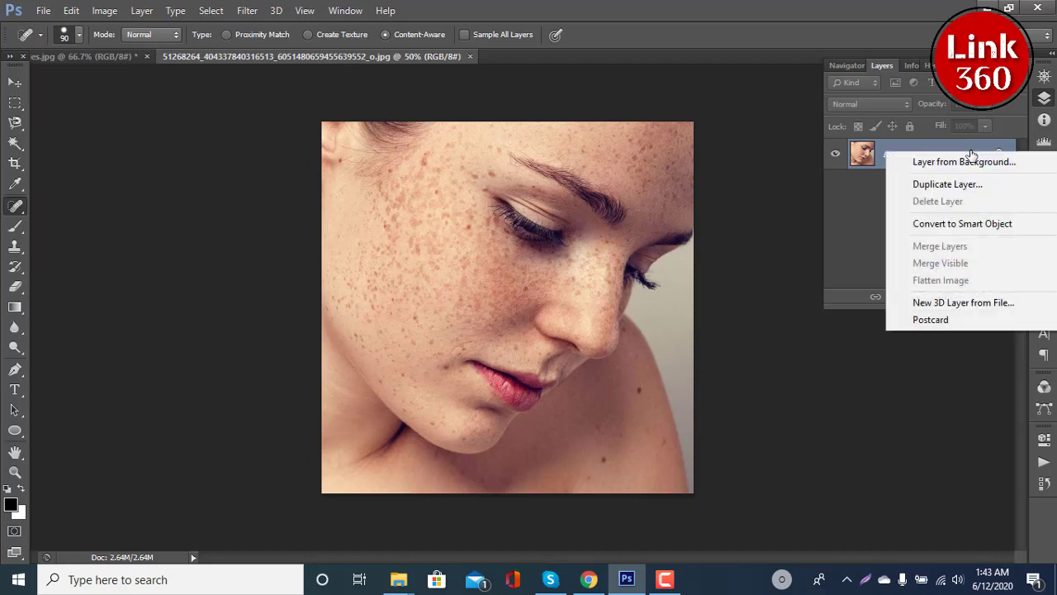
pyautogui.click(954, 184)
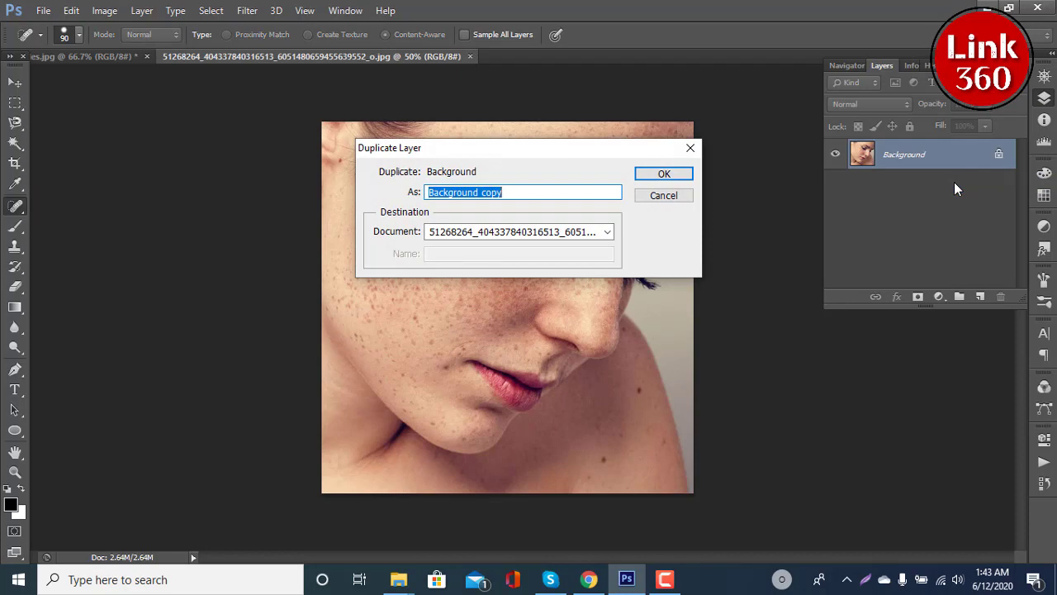
pyautogui.write('BLUR')
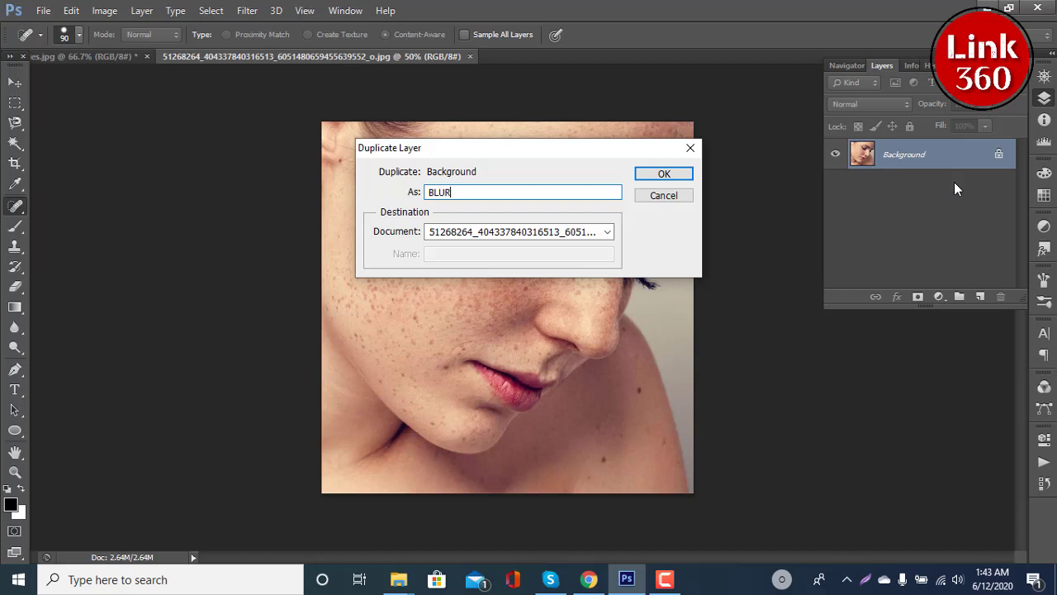
pyautogui.click(663, 175)
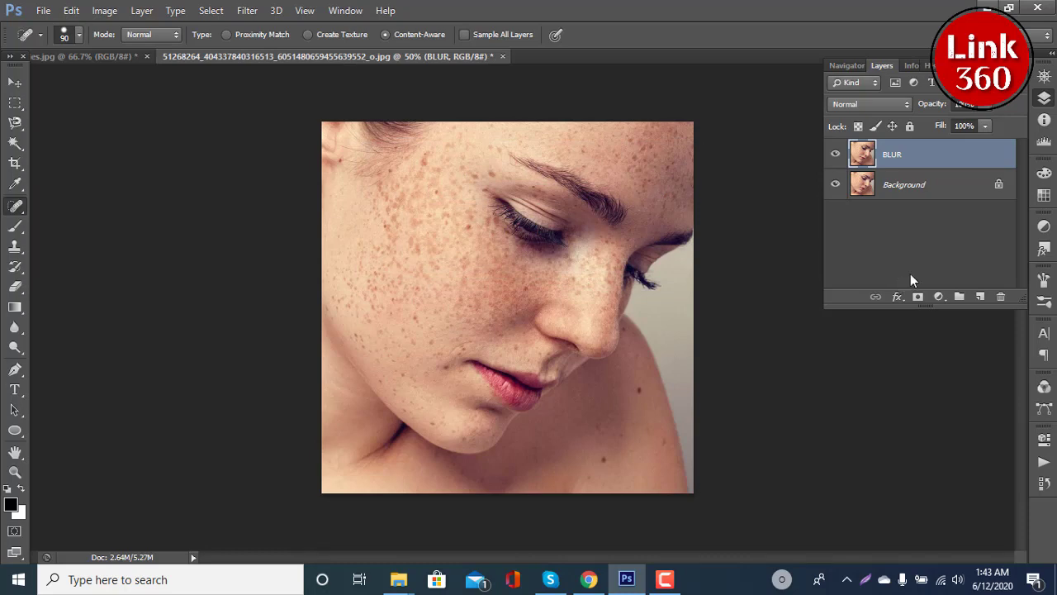
pyautogui.moveTo(960, 199); pyautogui.dragTo(983, 295)
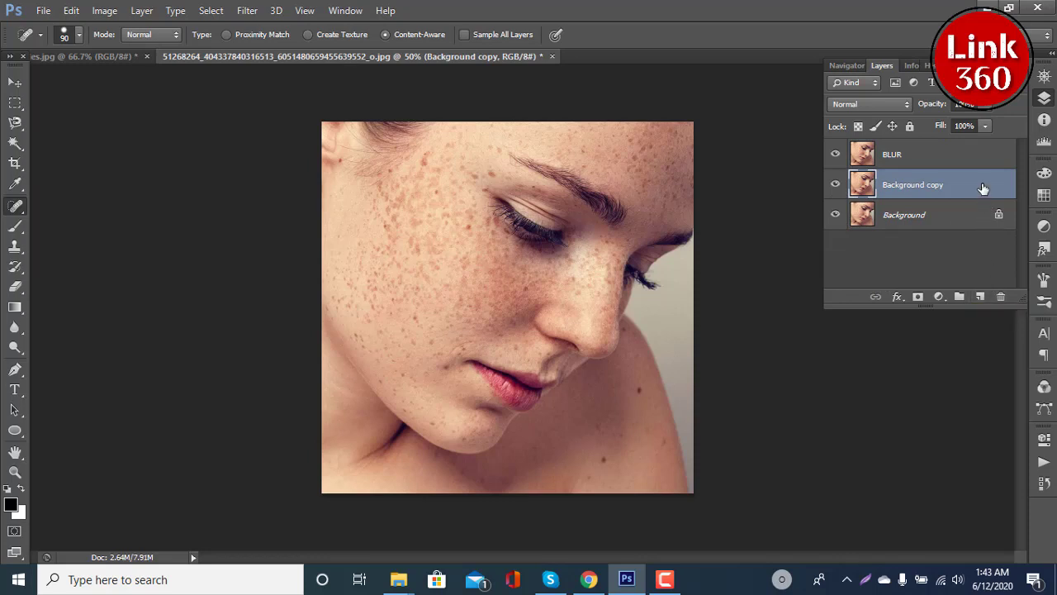
pyautogui.moveTo(983, 188); pyautogui.dragTo(1003, 297)
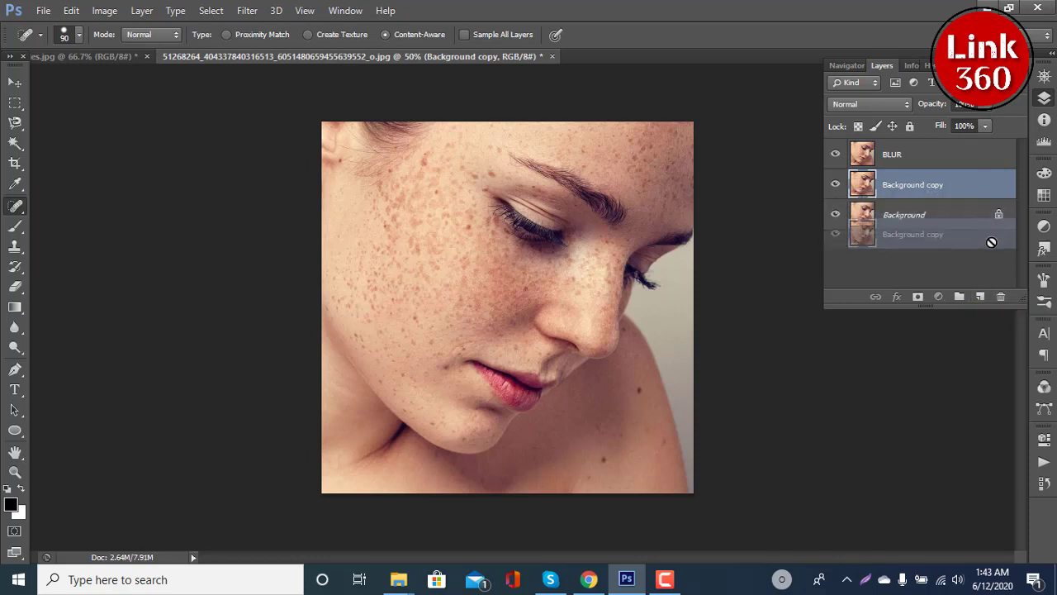
pyautogui.click(954, 156)
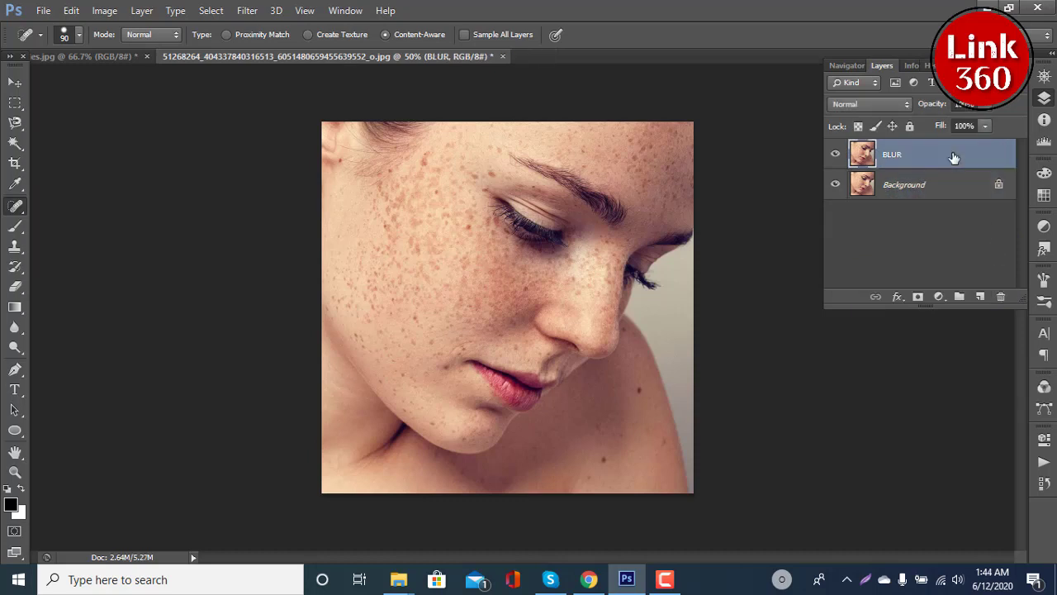
pyautogui.rightClick(948, 182)
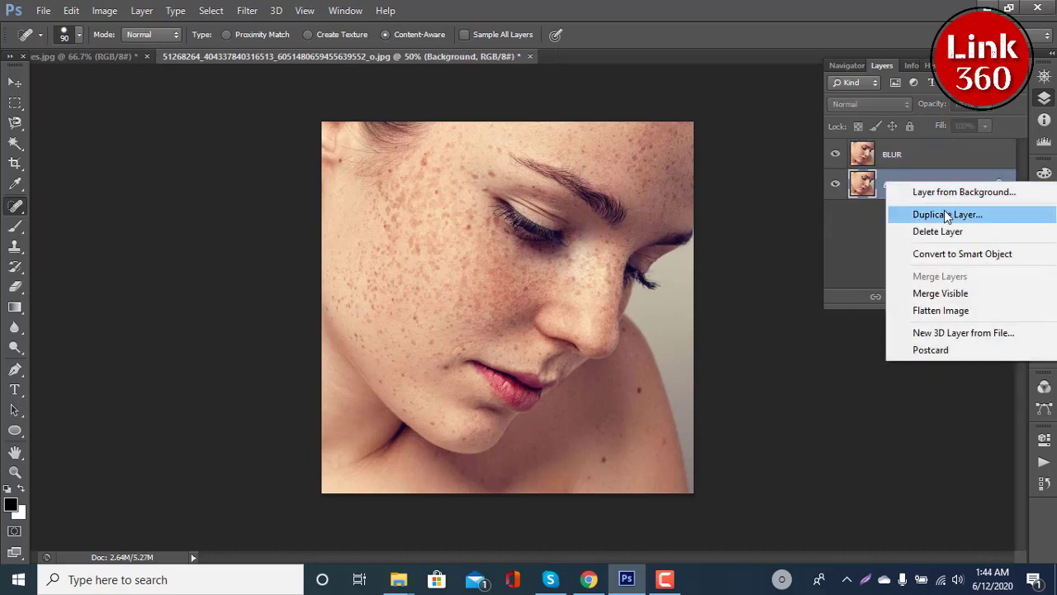
pyautogui.click(912, 158)
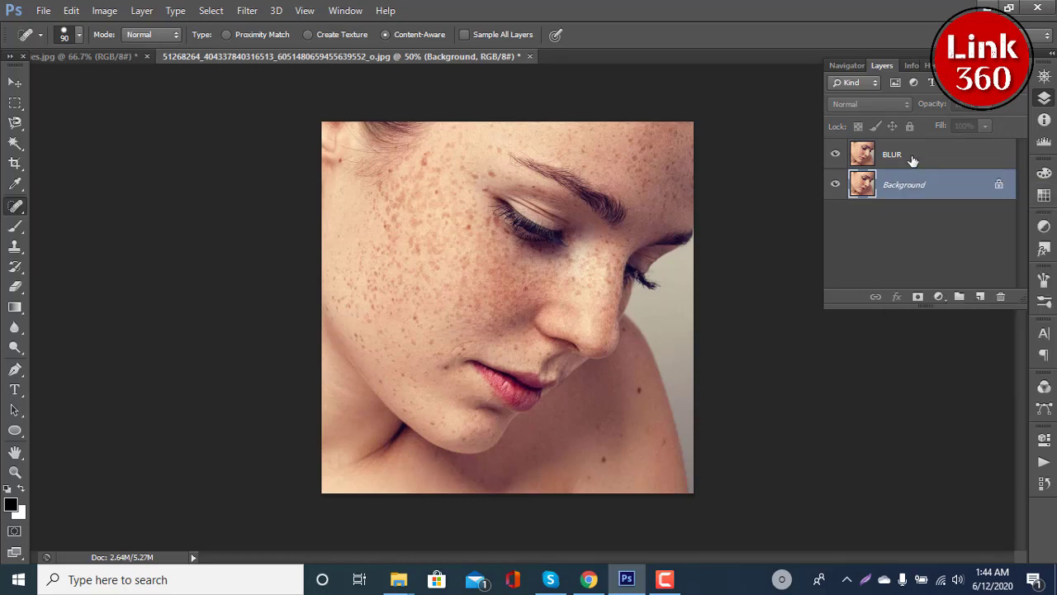
pyautogui.click(914, 158)
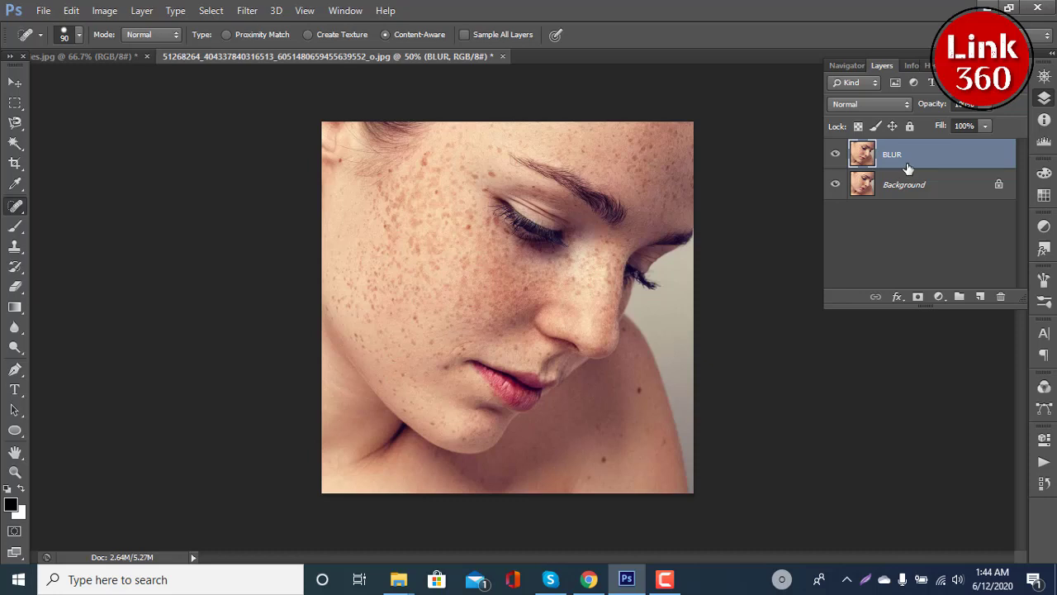
pyautogui.click(915, 186)
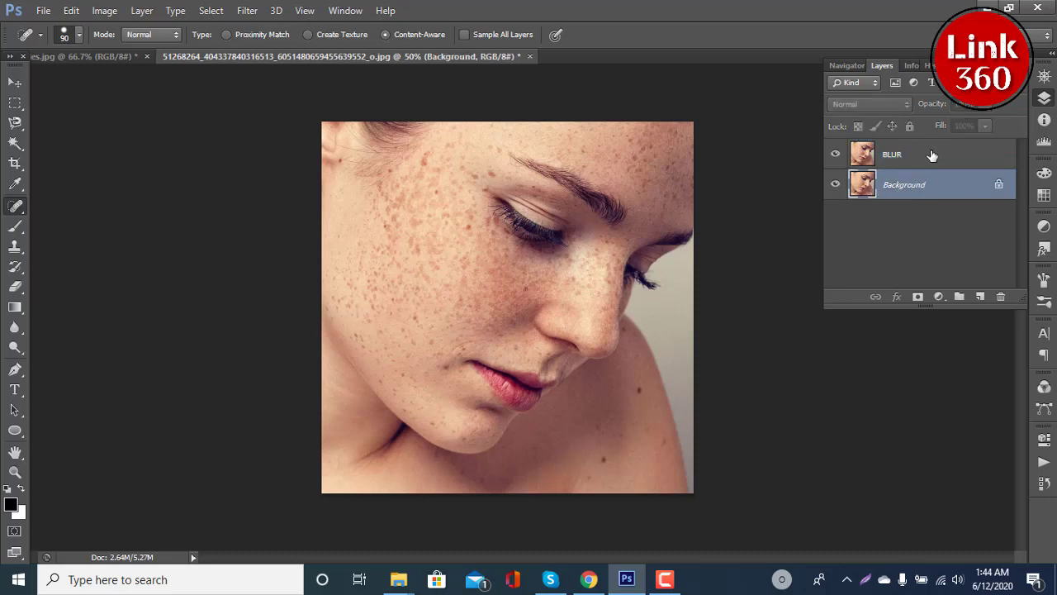
pyautogui.click(932, 156)
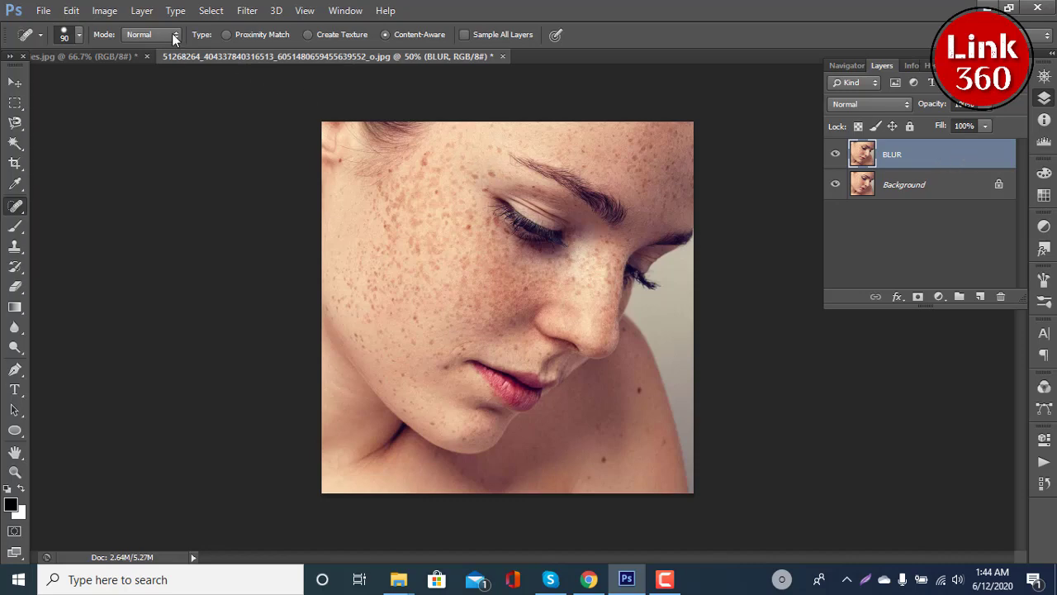
pyautogui.click(248, 11)
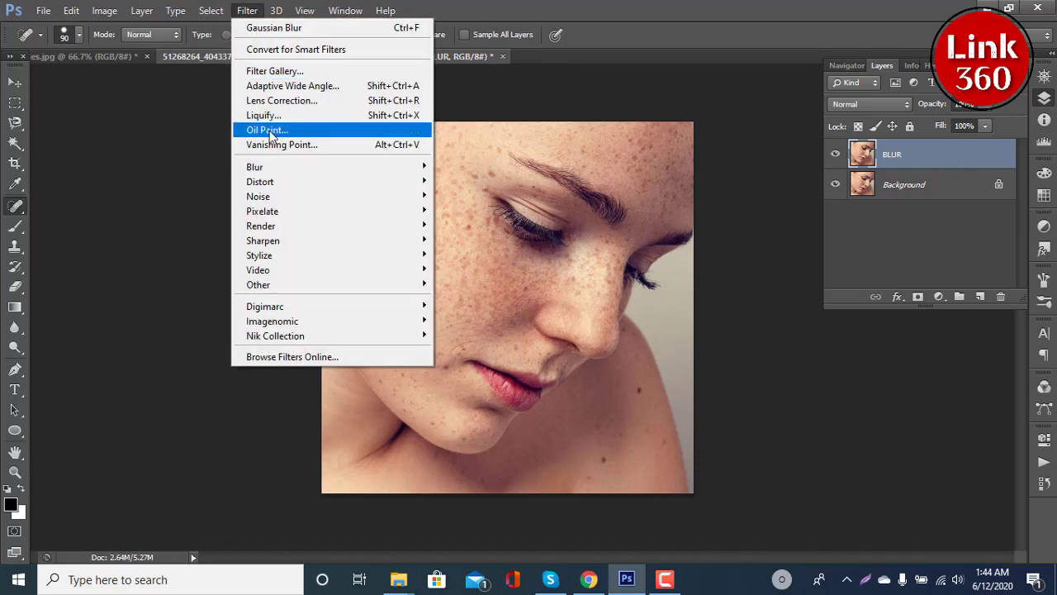
pyautogui.moveTo(264, 167)
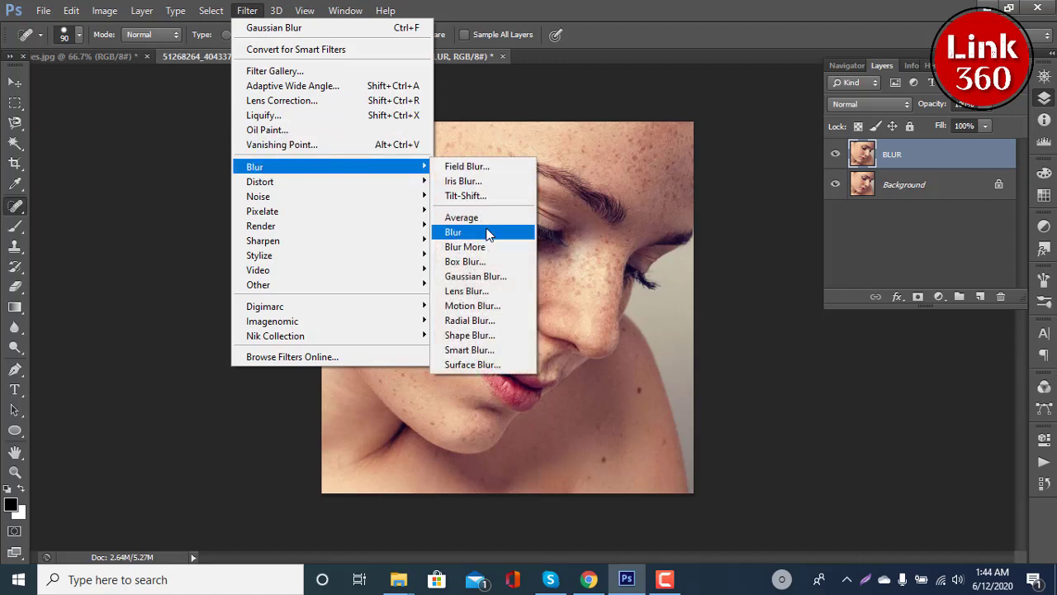
# Blur the BLUR layer with Gaussian Blur at a 15-pixel radius
pyautogui.click(491, 281)
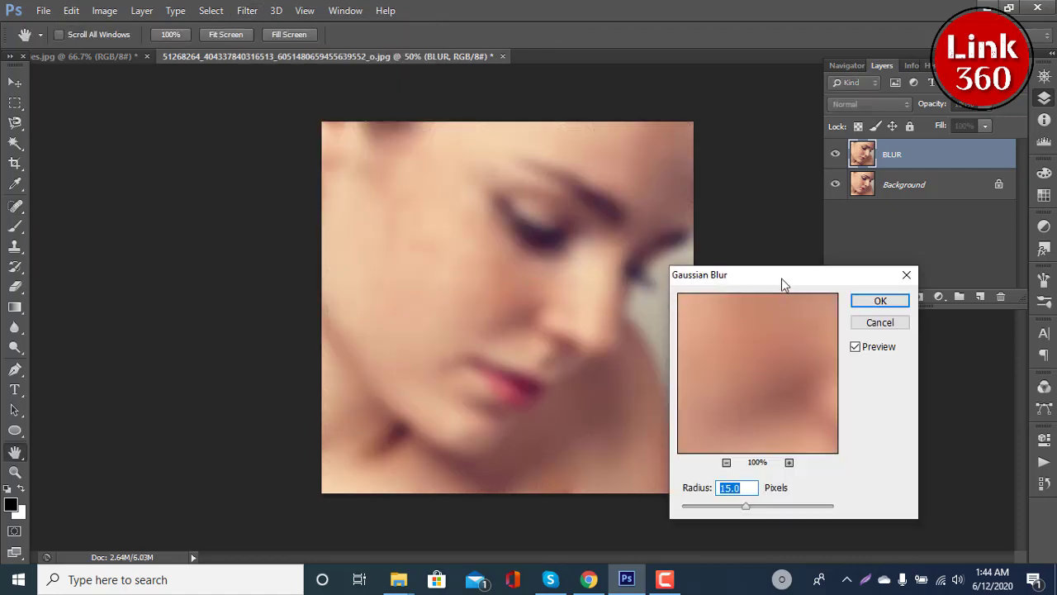
pyautogui.moveTo(782, 280)
pyautogui.mouseDown()
pyautogui.moveTo(675, 235)
pyautogui.moveTo(569, 213)
pyautogui.moveTo(733, 194)
pyautogui.mouseUp()
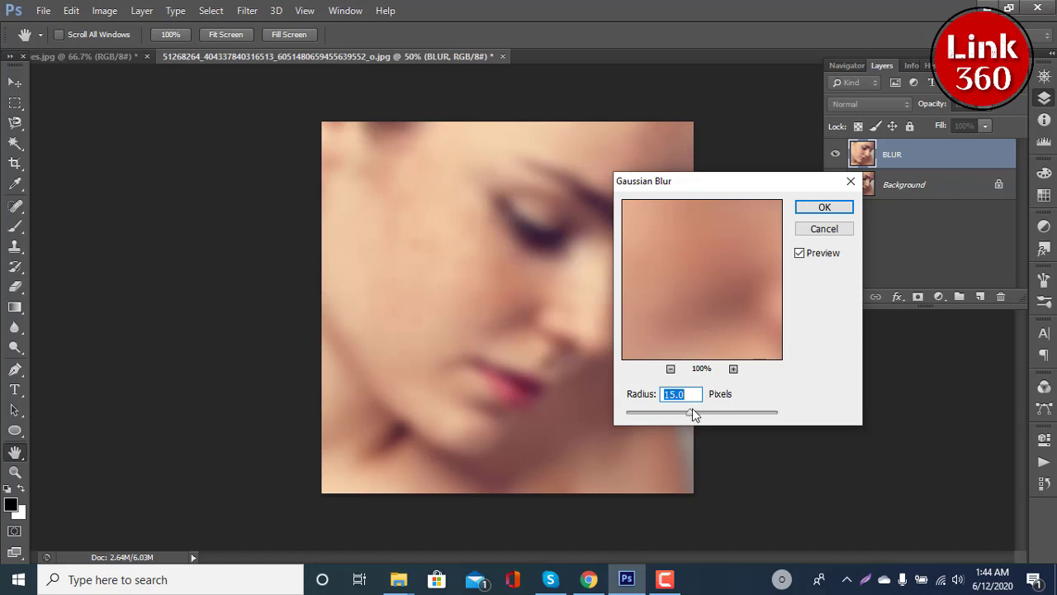
pyautogui.moveTo(690, 413)
pyautogui.mouseDown()
pyautogui.moveTo(674, 415)
pyautogui.moveTo(706, 413)
pyautogui.moveTo(695, 413)
pyautogui.mouseUp()
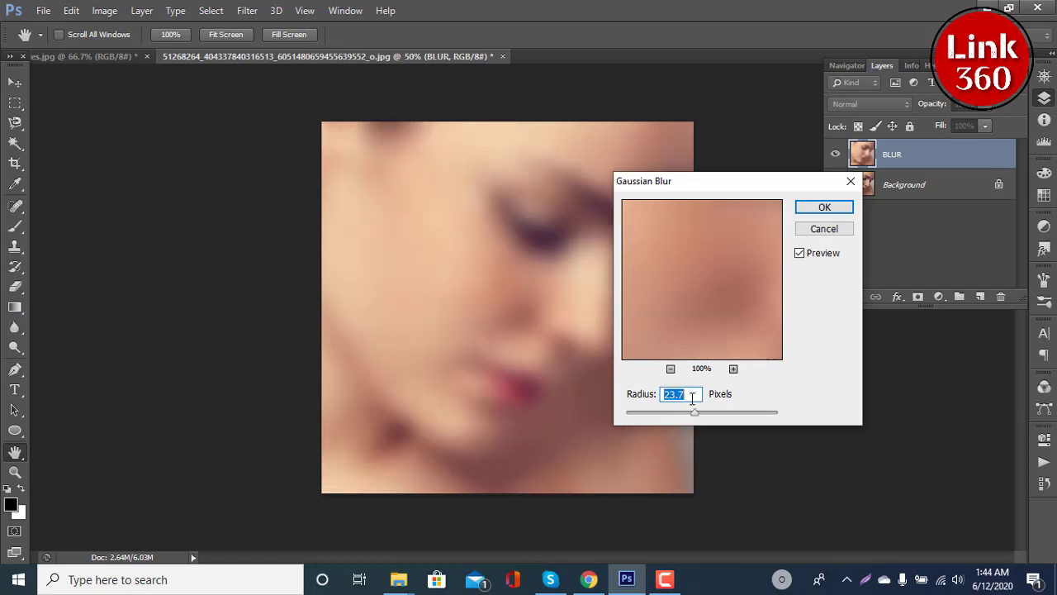
pyautogui.write('1')
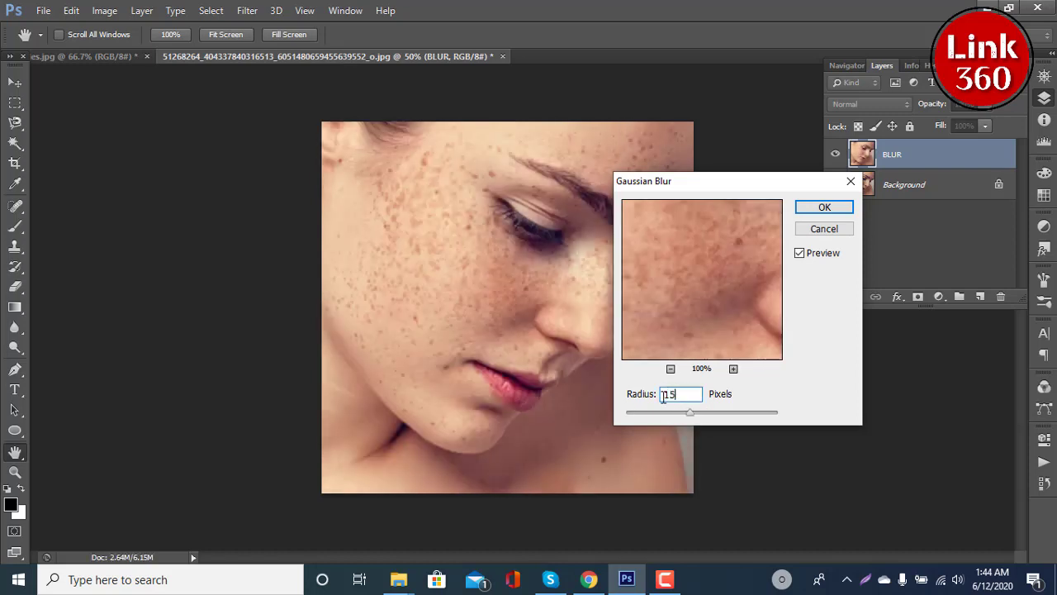
pyautogui.write('5')
pyautogui.click(827, 208)
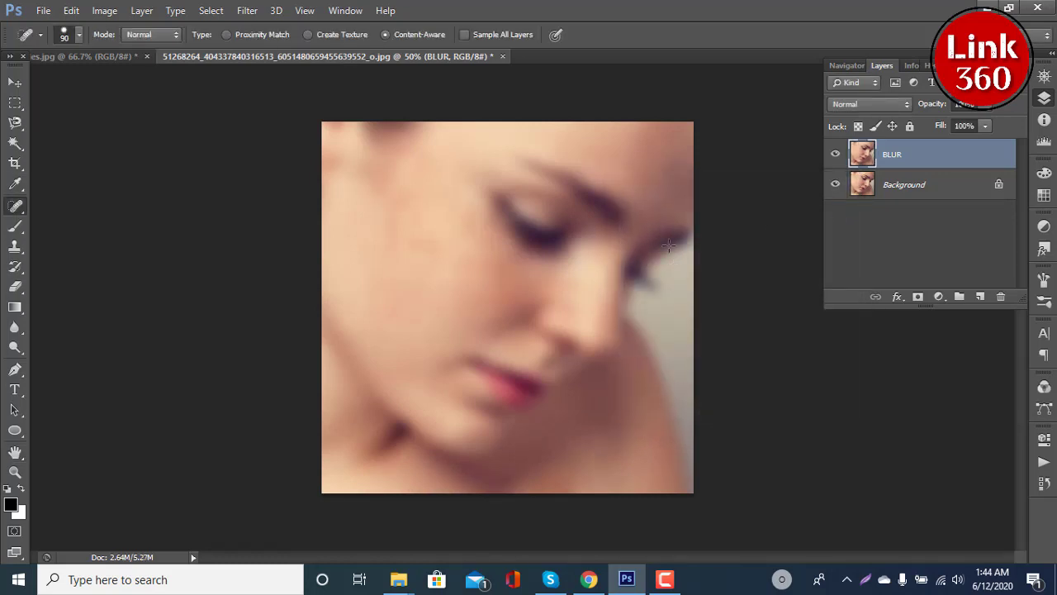
# Convert the Background layer into an unlocked Layer 0
pyautogui.click(940, 191)
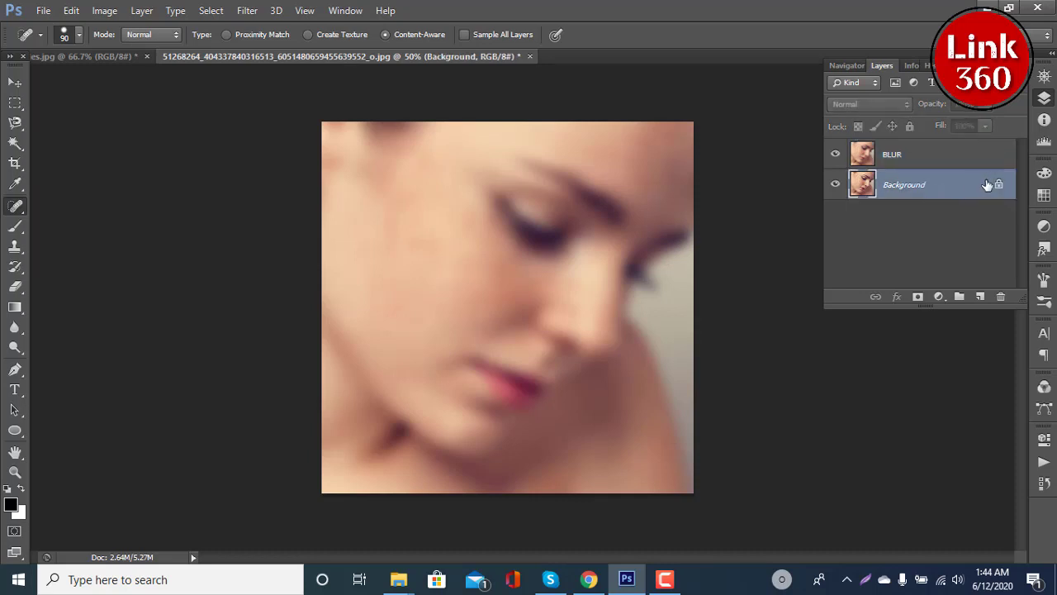
pyautogui.moveTo(999, 188); pyautogui.dragTo(999, 186)
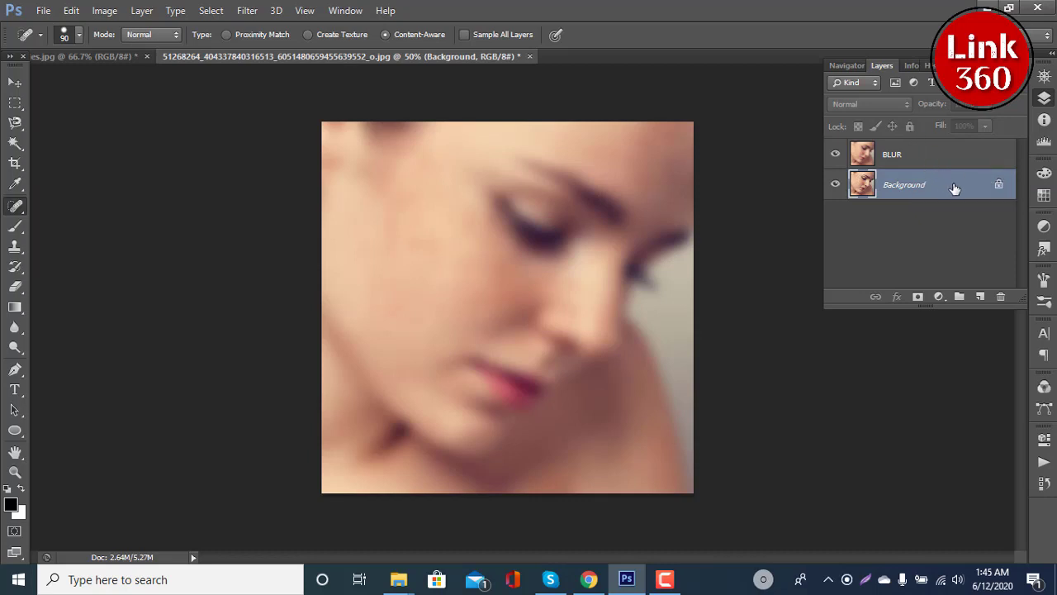
pyautogui.doubleClick(978, 190)
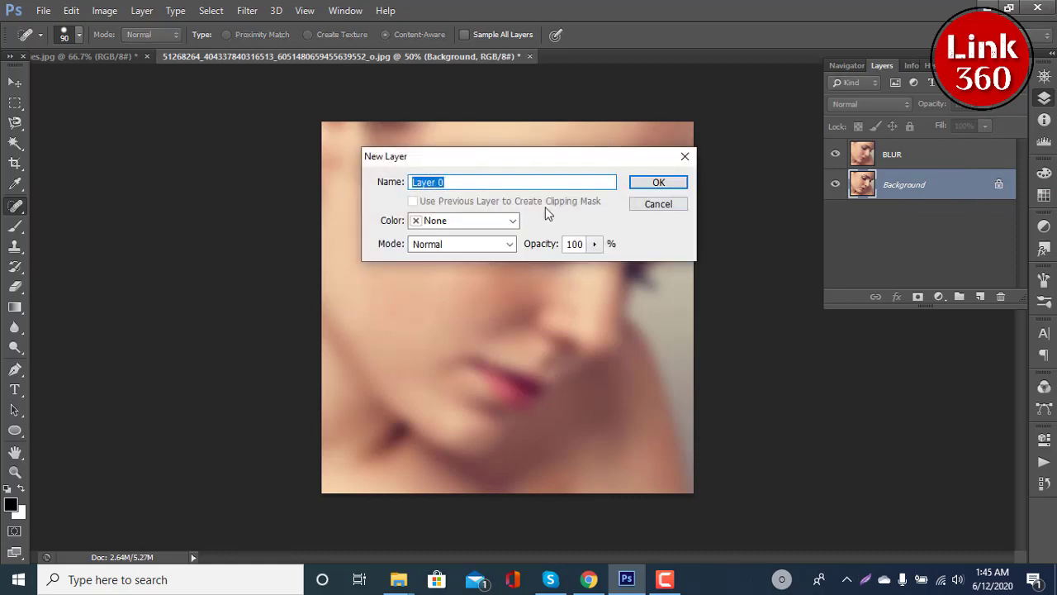
pyautogui.click(665, 184)
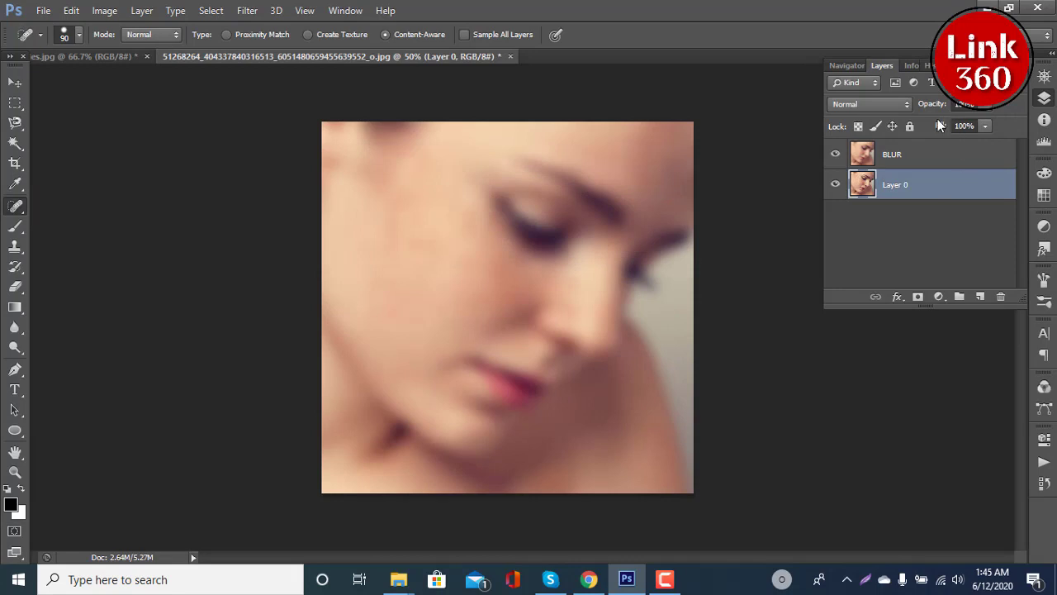
pyautogui.click(910, 126)
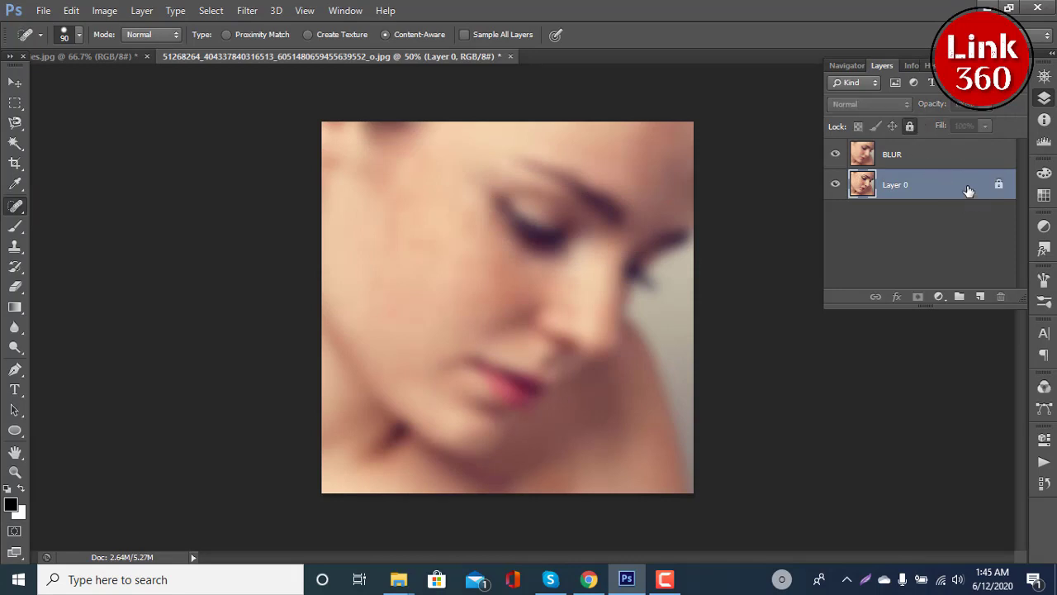
pyautogui.click(910, 126)
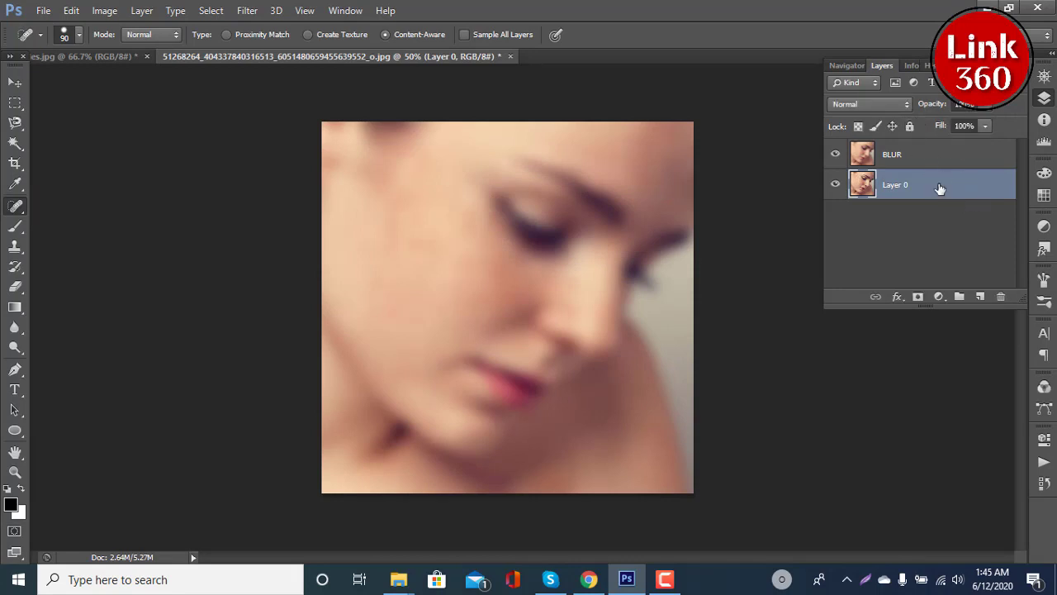
pyautogui.click(910, 125)
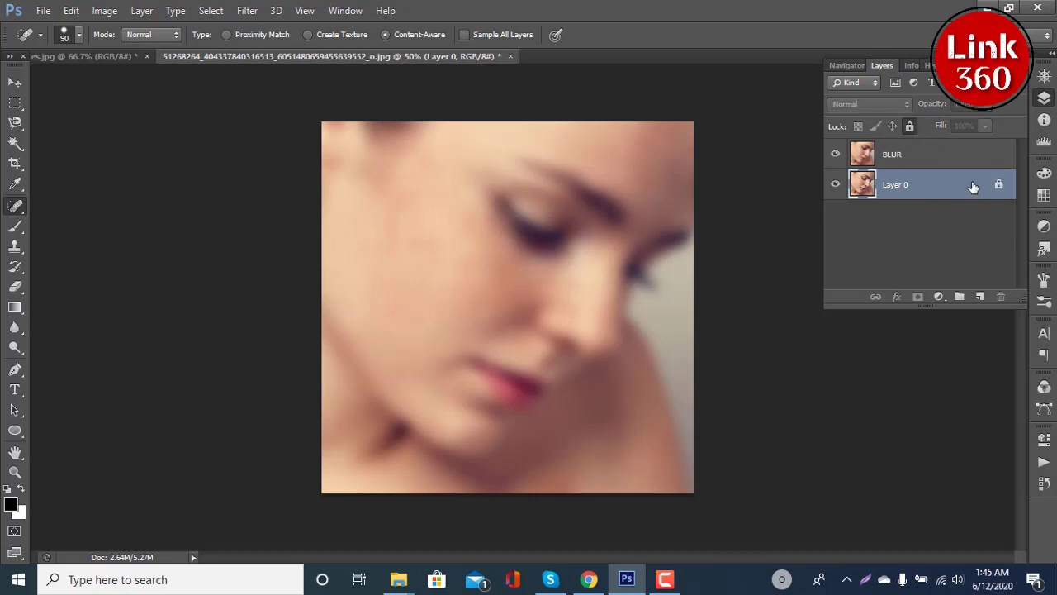
pyautogui.click(547, 222)
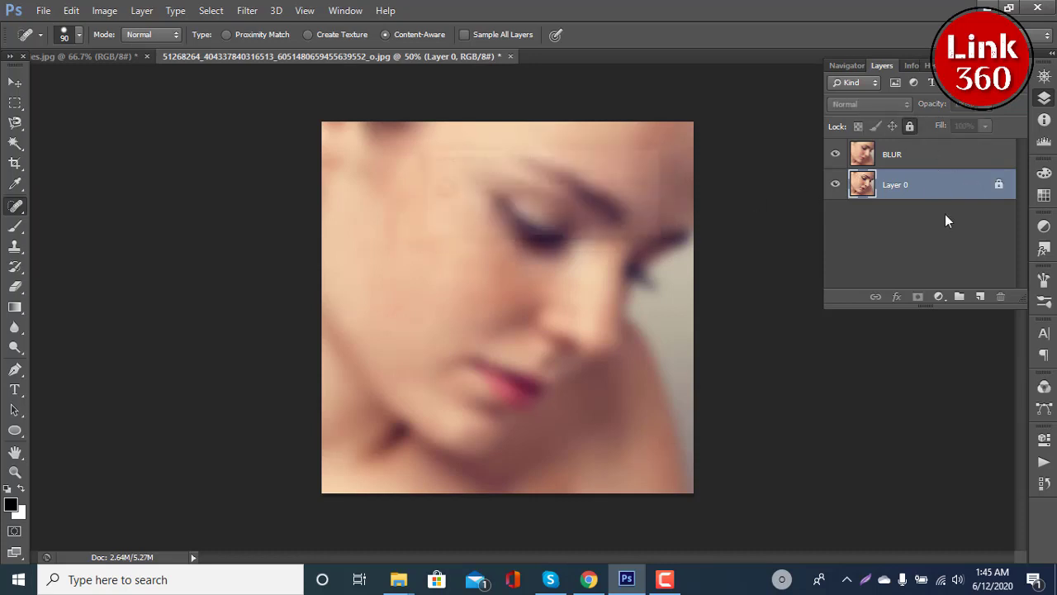
pyautogui.click(909, 126)
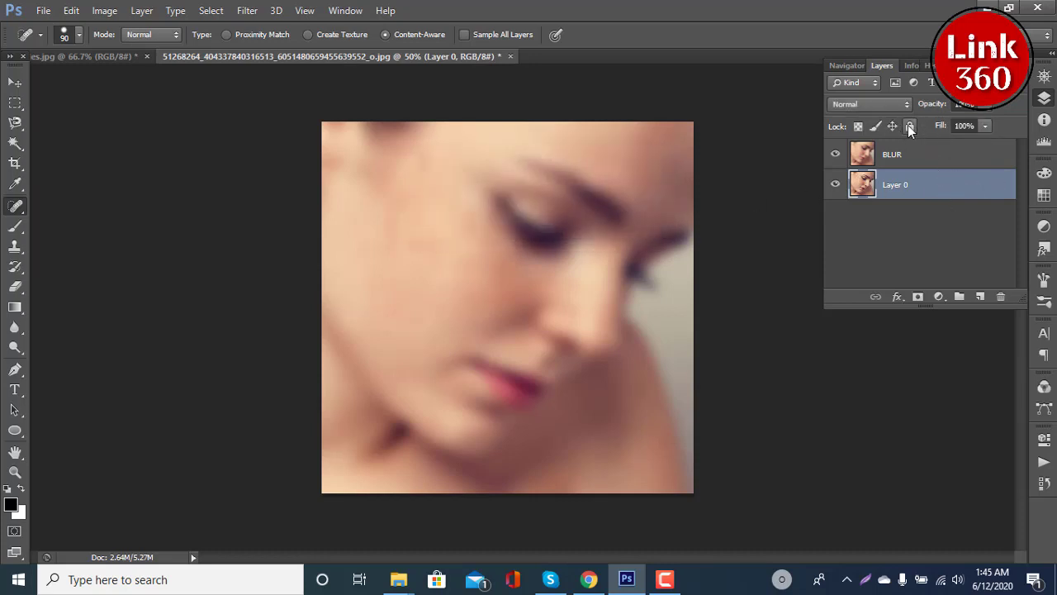
# Move the BLUR layer below Layer 0 and select Layer 0
pyautogui.click(949, 225)
pyautogui.click(939, 195)
pyautogui.click(913, 155)
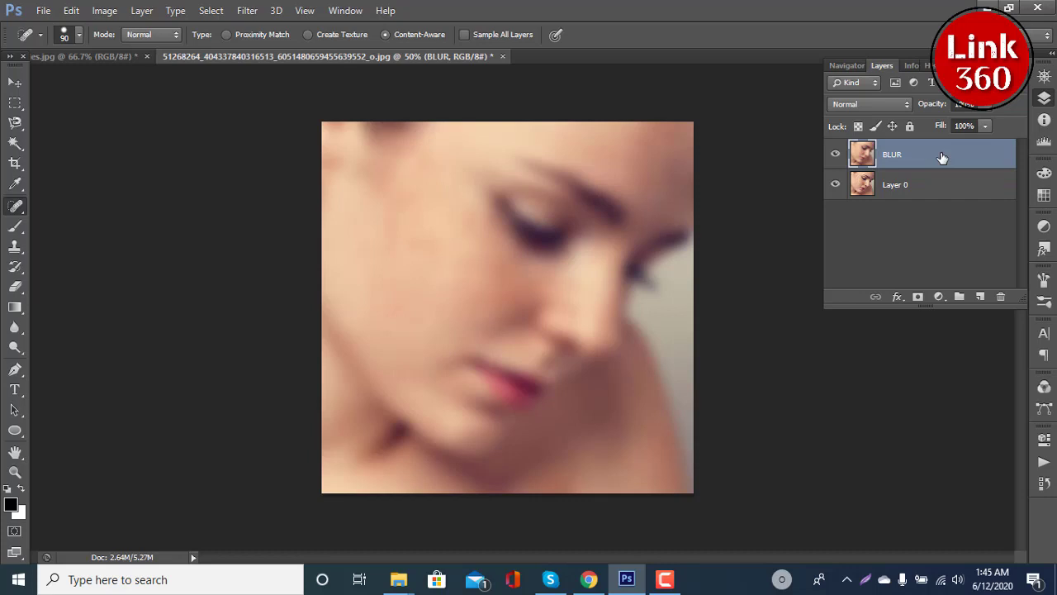
pyautogui.moveTo(942, 156); pyautogui.dragTo(943, 203)
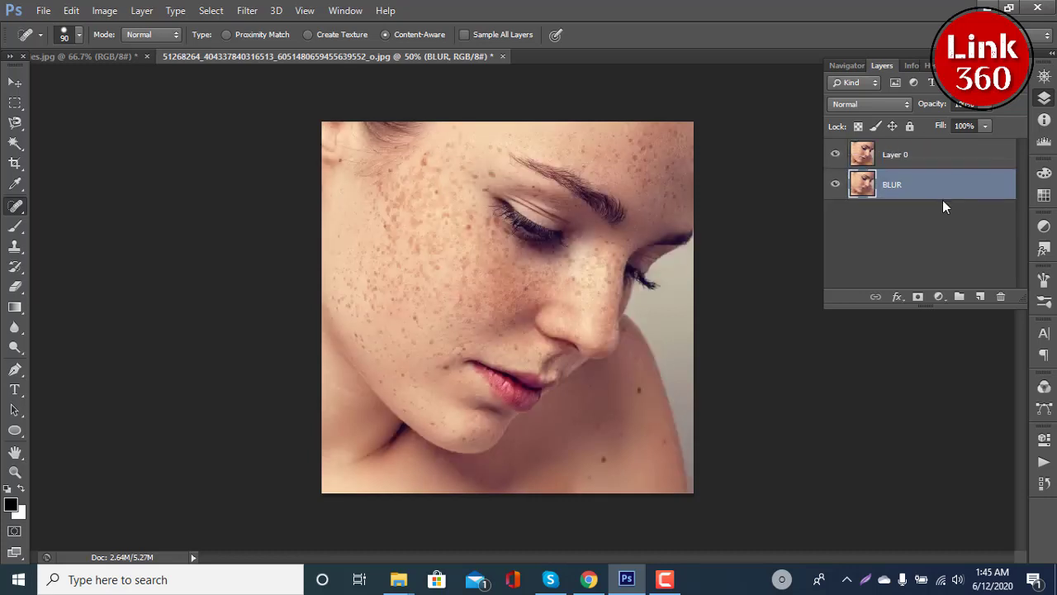
pyautogui.click(928, 157)
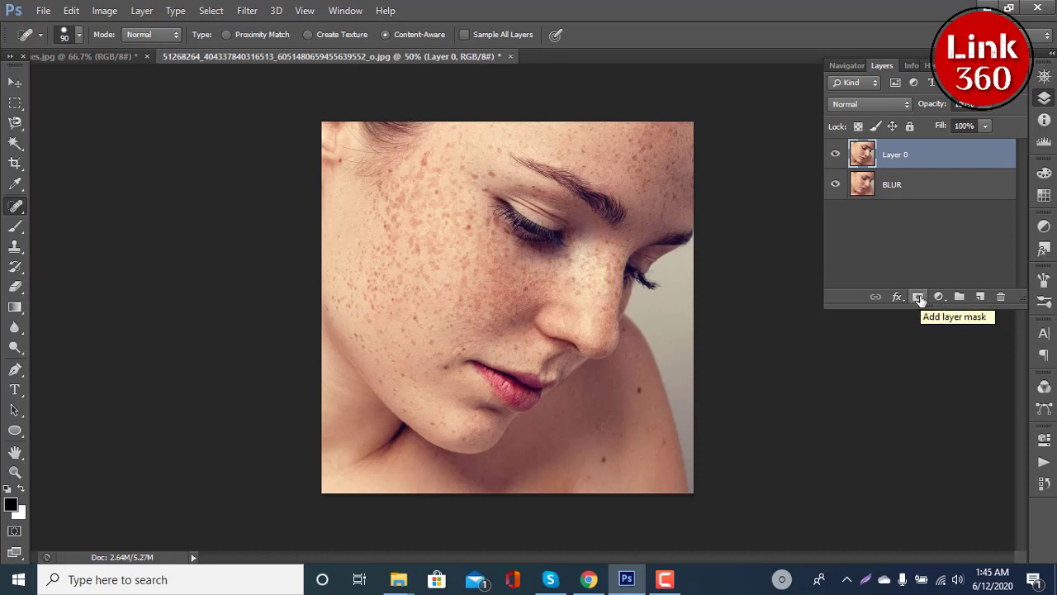
# Add a white layer mask to Layer 0, with black foreground and white background colours
pyautogui.click(919, 297)
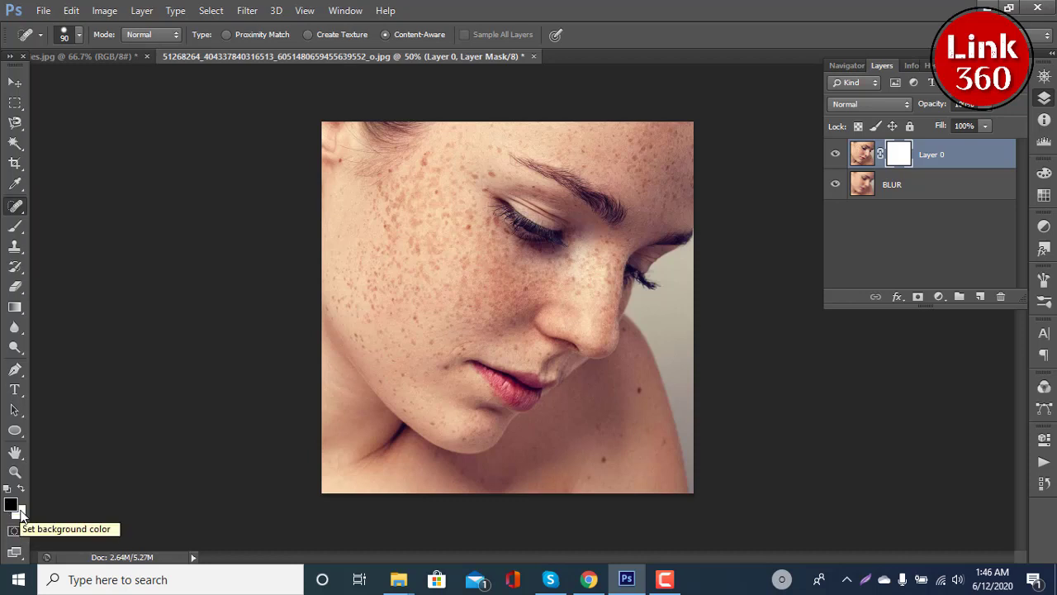
pyautogui.click(10, 505)
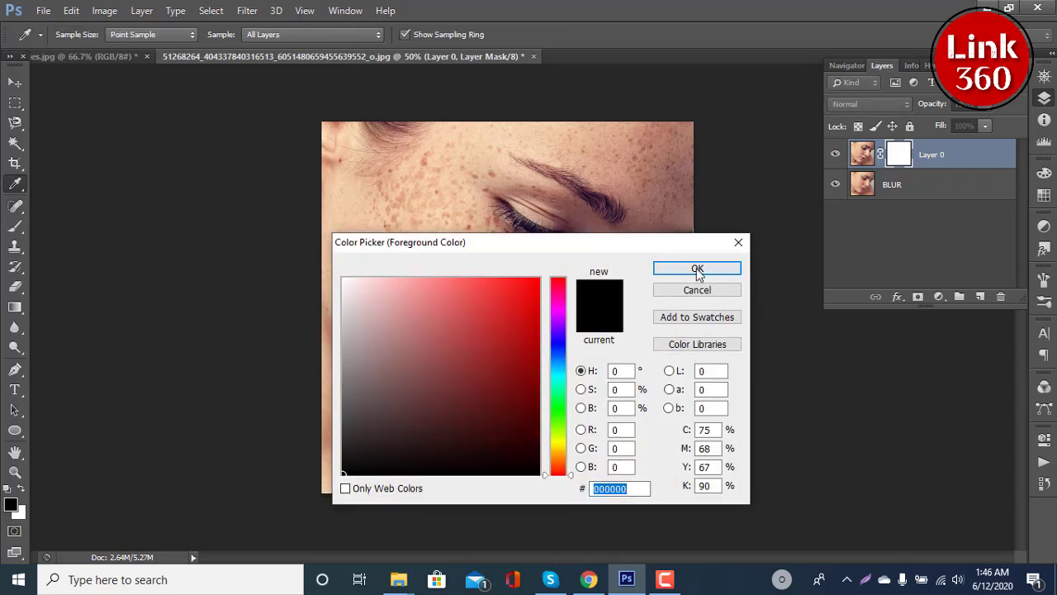
pyautogui.click(697, 268)
pyautogui.click(20, 514)
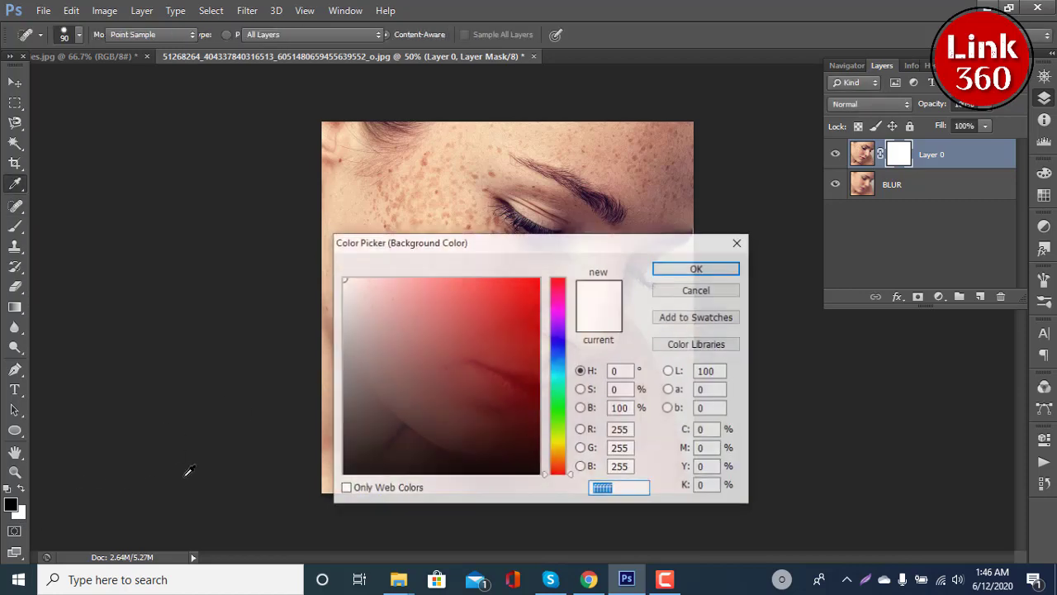
pyautogui.moveTo(413, 456); pyautogui.dragTo(323, 502)
pyautogui.moveTo(347, 463); pyautogui.dragTo(335, 267)
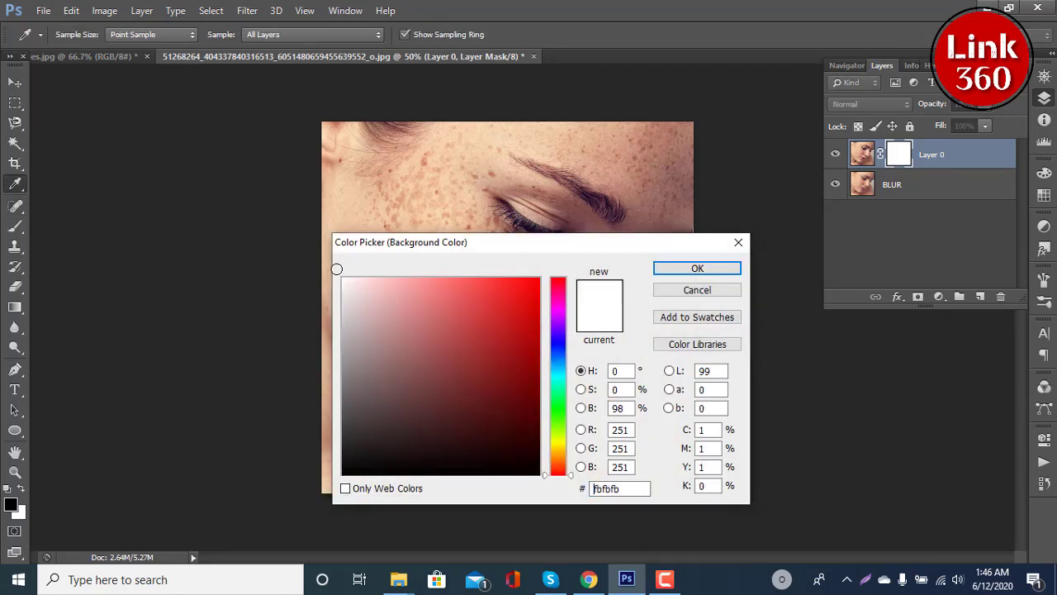
pyautogui.click(698, 268)
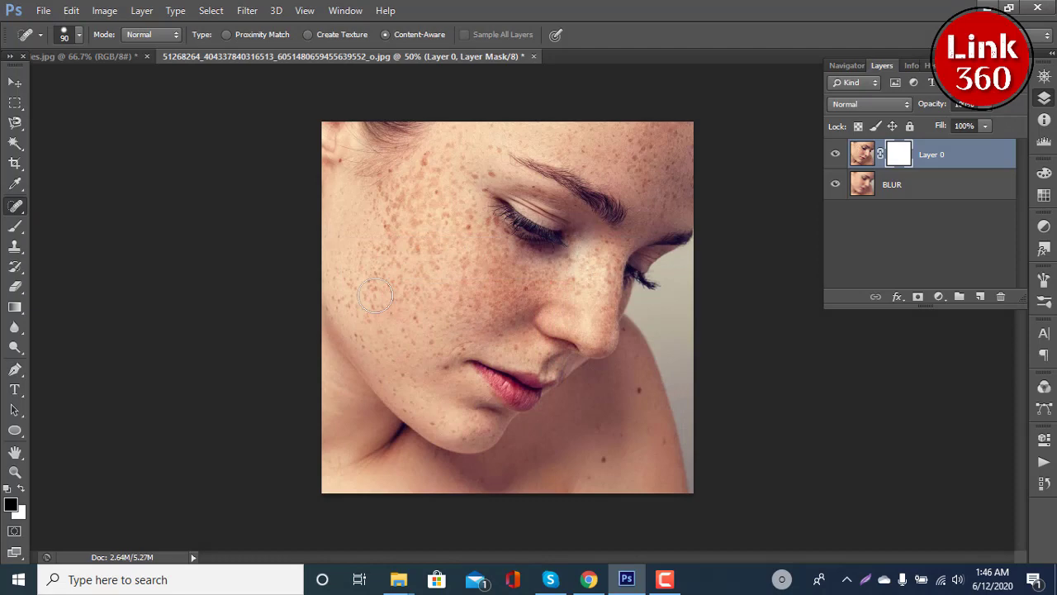
# Select the Brush tool at 150 px, 0% hardness, 100% opacity and 100% flow
pyautogui.click(22, 230)
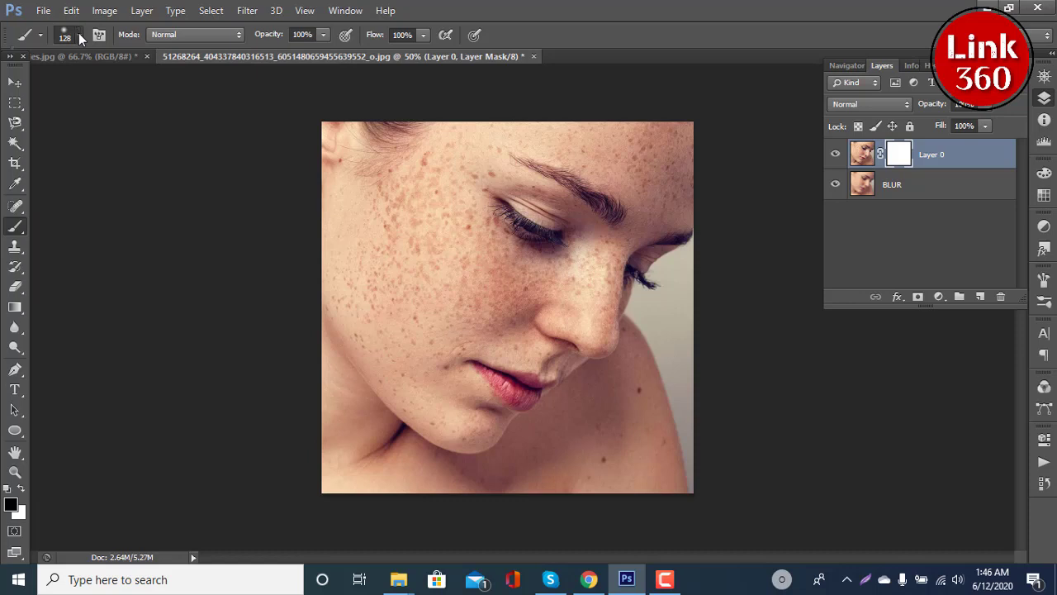
pyautogui.click(78, 33)
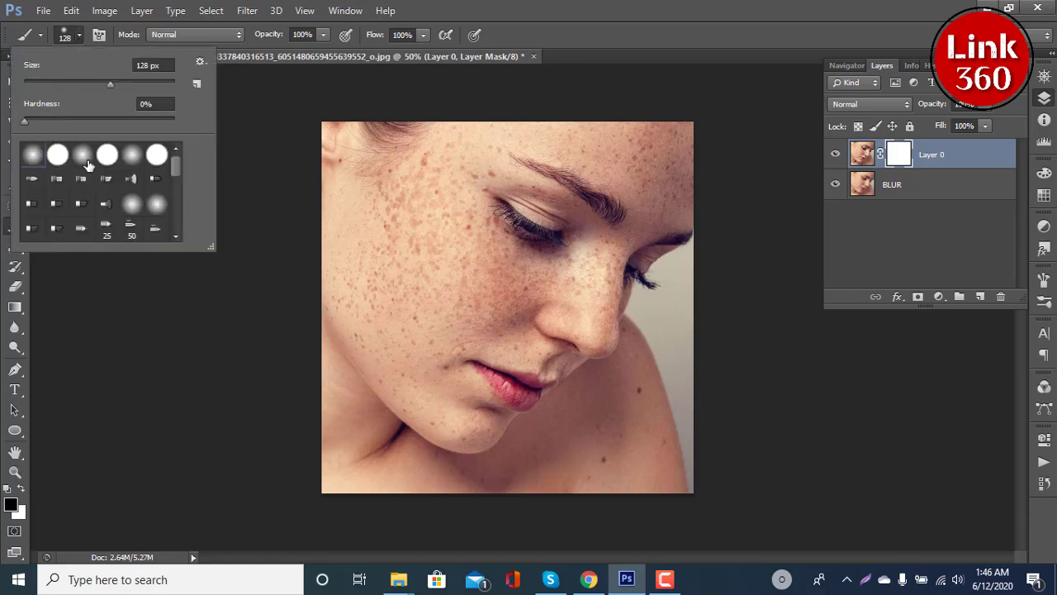
pyautogui.click(324, 33)
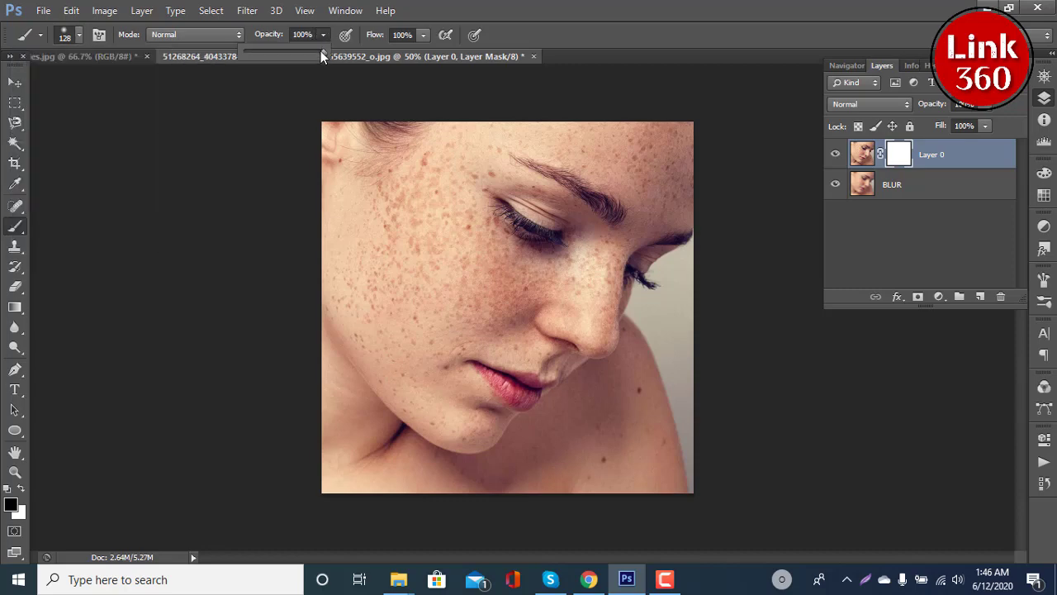
pyautogui.click(425, 35)
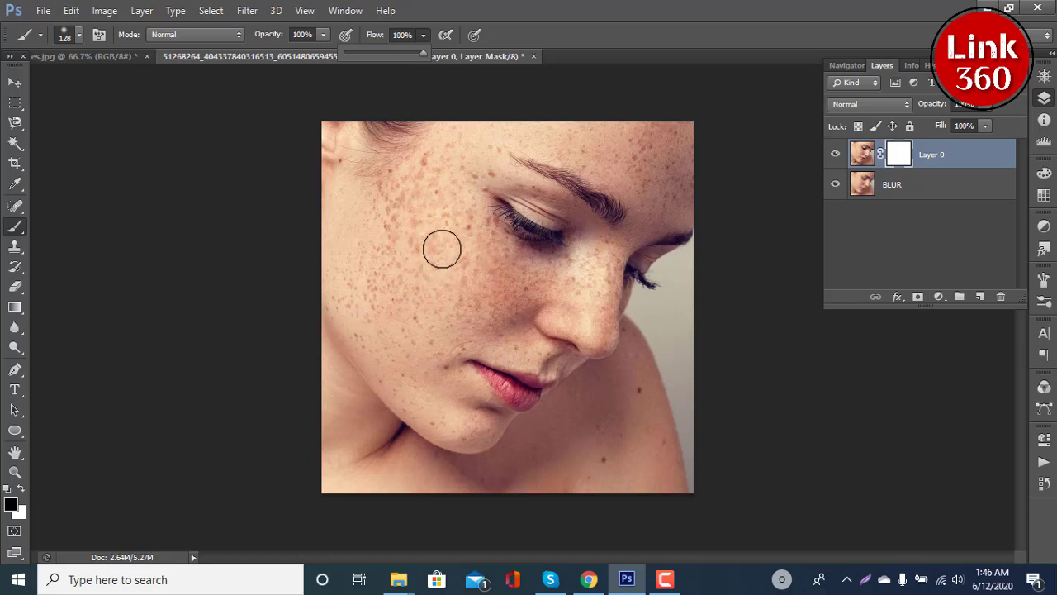
pyautogui.click(442, 250)
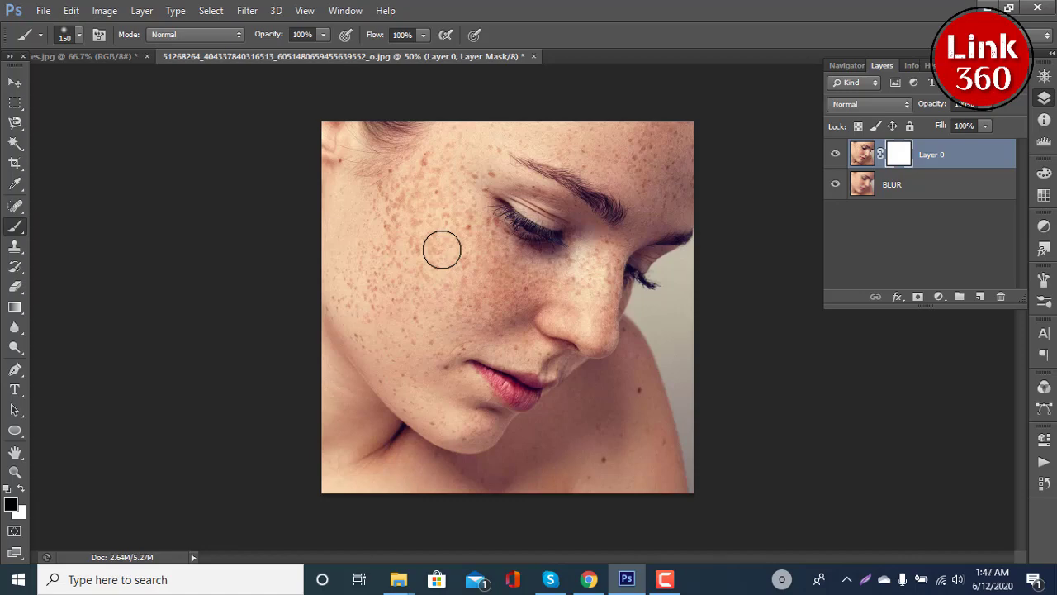
# Paint black on Layer 0's mask across the cheek to hide freckles
pyautogui.scroll(1, 442, 250)
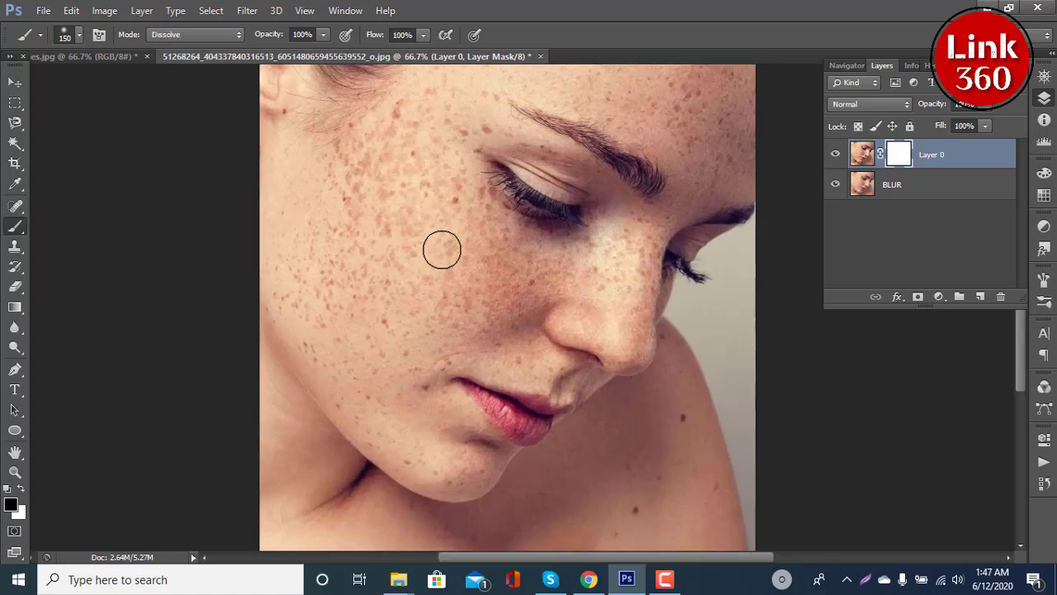
pyautogui.scroll(1, 442, 249)
pyautogui.scroll(-1, 442, 249)
pyautogui.scroll(3, 437, 265)
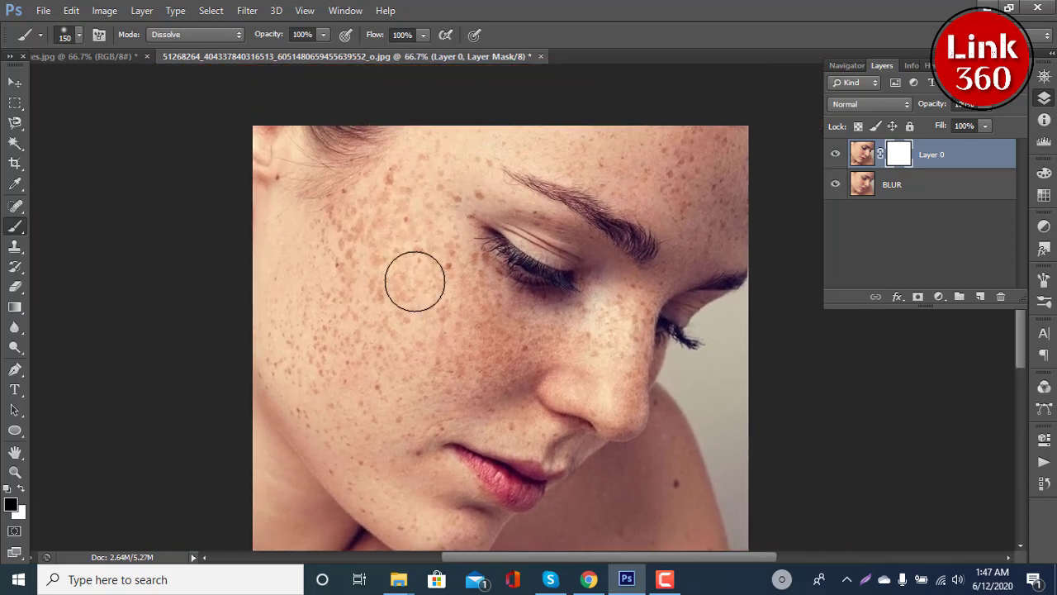
pyautogui.moveTo(422, 260)
pyautogui.mouseDown()
pyautogui.moveTo(448, 295)
pyautogui.moveTo(526, 321)
pyautogui.moveTo(492, 312)
pyautogui.moveTo(449, 267)
pyautogui.moveTo(488, 347)
pyautogui.moveTo(431, 331)
pyautogui.moveTo(392, 271)
pyautogui.moveTo(455, 385)
pyautogui.moveTo(439, 383)
pyautogui.moveTo(376, 319)
pyautogui.moveTo(359, 234)
pyautogui.moveTo(338, 264)
pyautogui.moveTo(367, 357)
pyautogui.mouseUp()
# Paint out the freckles on the left cheek
pyautogui.scroll(-1, 386, 385)
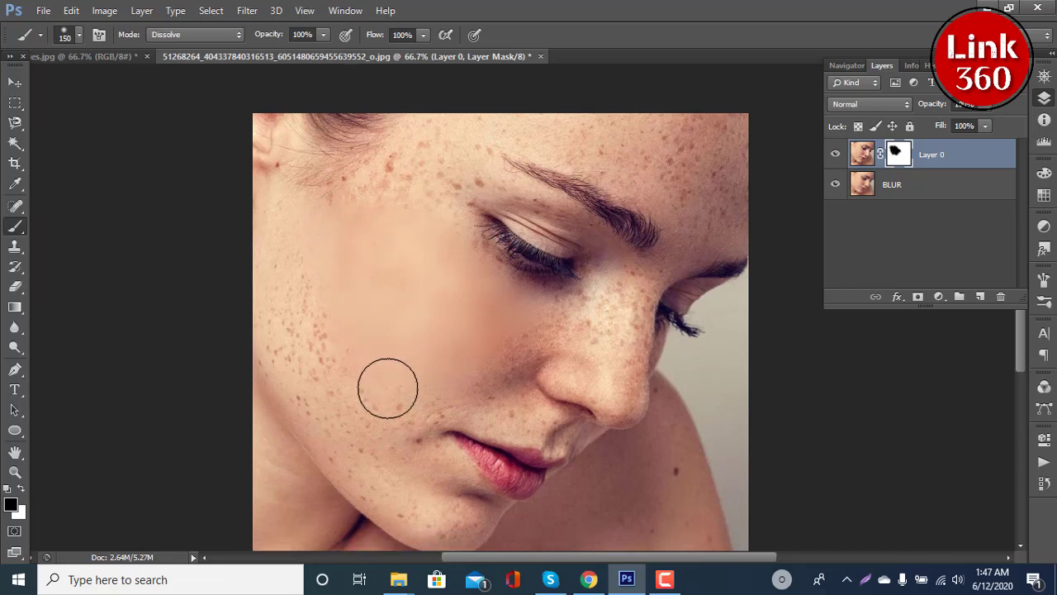
pyautogui.scroll(-1, 330, 289)
pyautogui.scroll(-1, 313, 247)
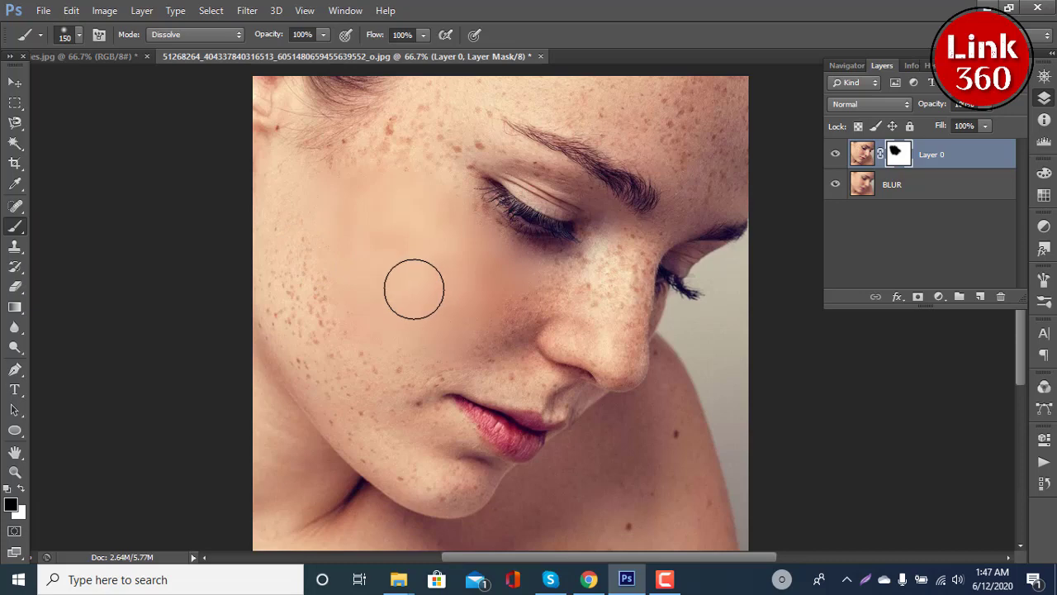
pyautogui.scroll(-1, 413, 288)
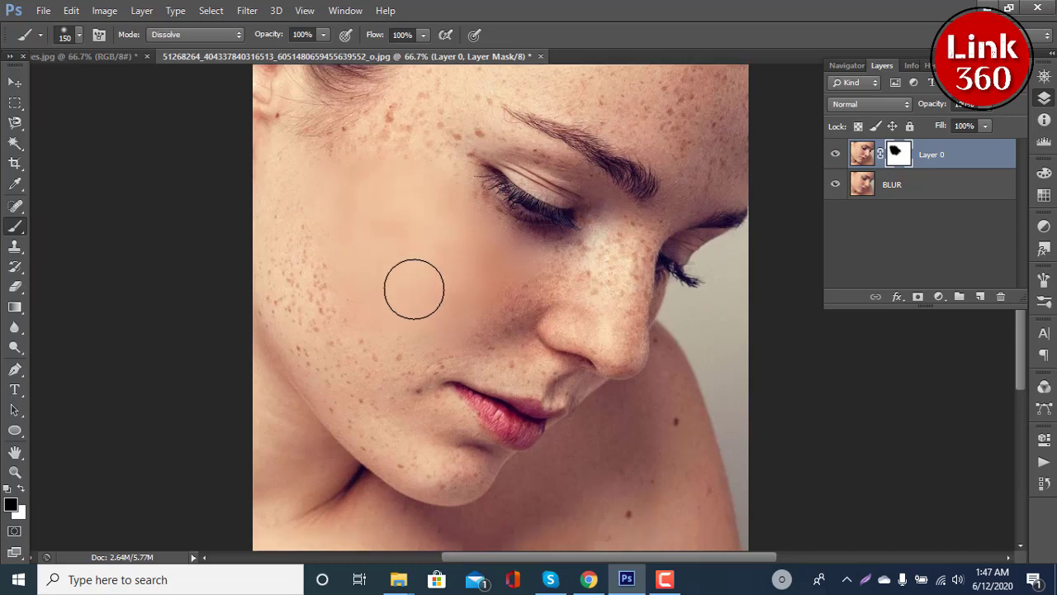
pyautogui.scroll(-1, 414, 286)
pyautogui.scroll(-2, 384, 262)
pyautogui.moveTo(312, 161)
pyautogui.mouseDown()
pyautogui.moveTo(364, 292)
pyautogui.moveTo(374, 272)
pyautogui.mouseUp()
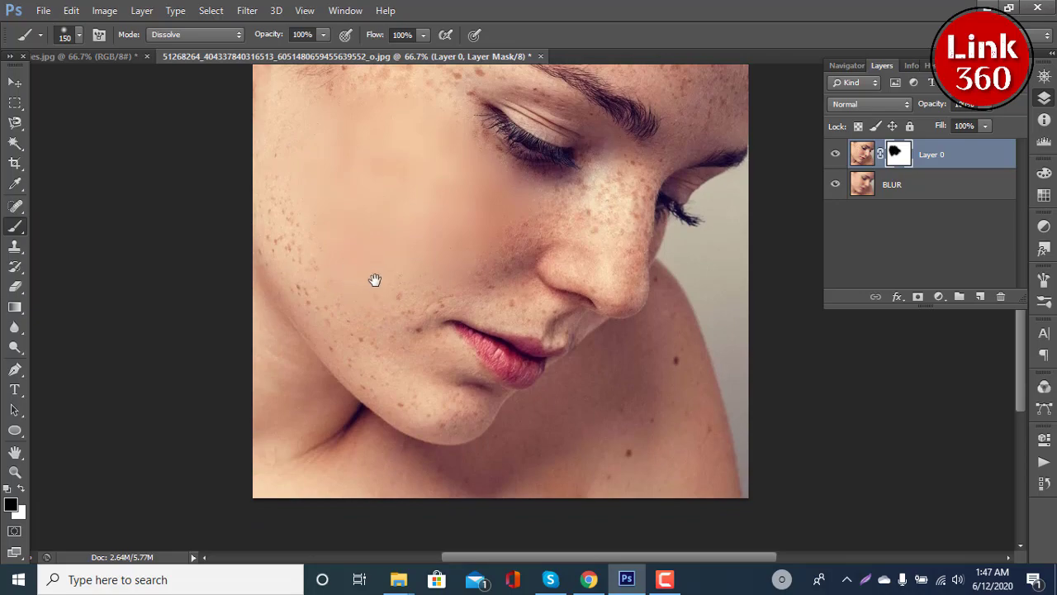
# Mask the mouth corner and lower cheek, then the cheek beside the nose with a smaller brush
pyautogui.moveTo(373, 269)
pyautogui.mouseDown()
pyautogui.moveTo(347, 385)
pyautogui.moveTo(347, 312)
pyautogui.moveTo(357, 314)
pyautogui.moveTo(361, 401)
pyautogui.mouseUp()
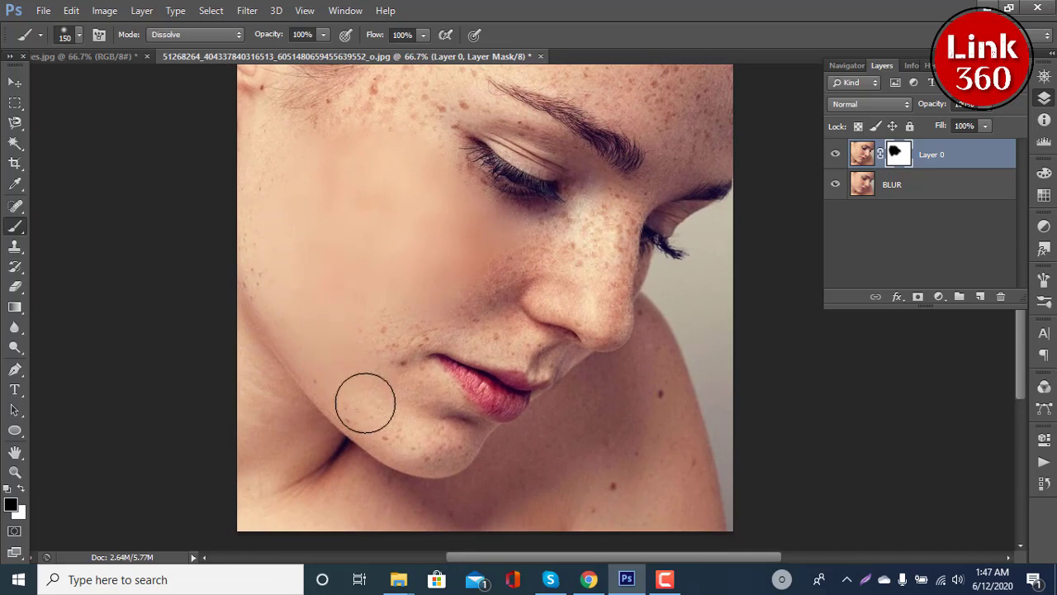
pyautogui.moveTo(385, 303)
pyautogui.mouseDown()
pyautogui.moveTo(389, 371)
pyautogui.moveTo(413, 302)
pyautogui.moveTo(467, 302)
pyautogui.moveTo(446, 300)
pyautogui.mouseUp()
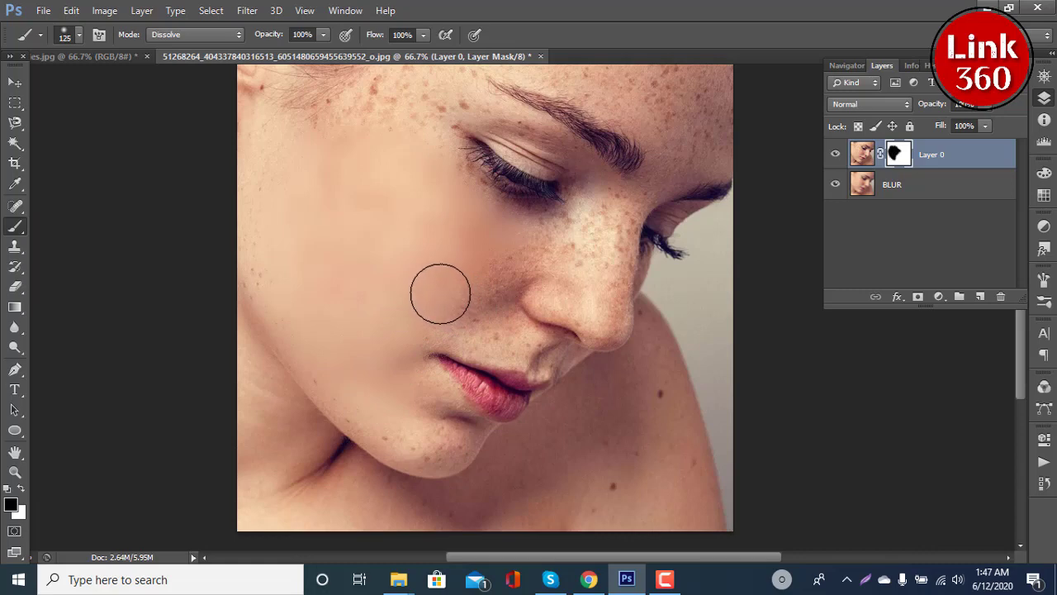
pyautogui.press('[')
pyautogui.press('[')
pyautogui.press('[')
pyautogui.moveTo(506, 327)
pyautogui.mouseDown()
pyautogui.moveTo(446, 300)
pyautogui.moveTo(529, 264)
pyautogui.moveTo(468, 305)
pyautogui.moveTo(545, 229)
pyautogui.moveTo(504, 222)
pyautogui.moveTo(456, 174)
pyautogui.mouseUp()
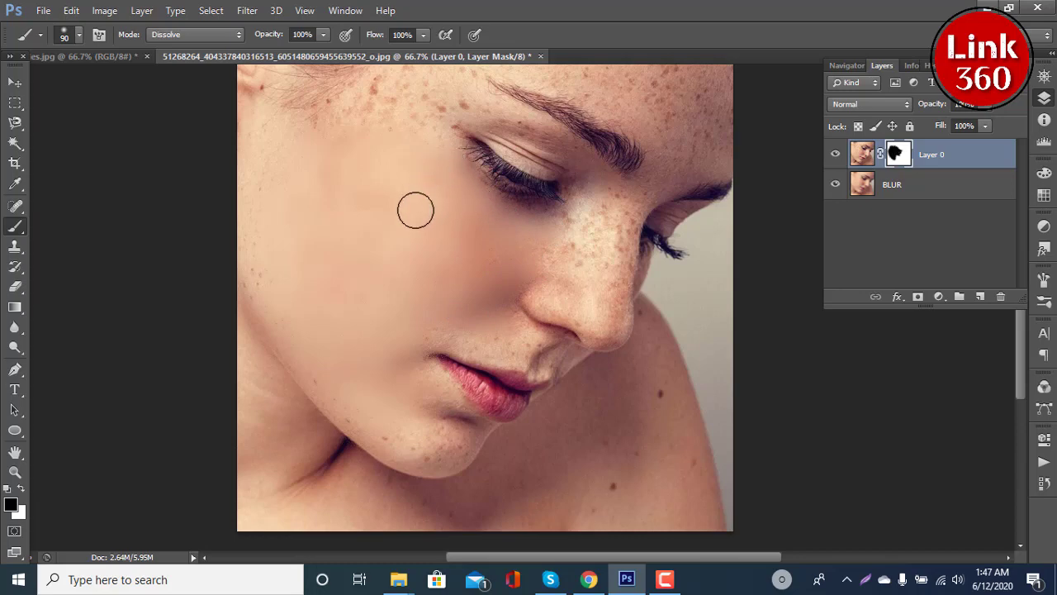
pyautogui.hotkey('ctrl', '-')
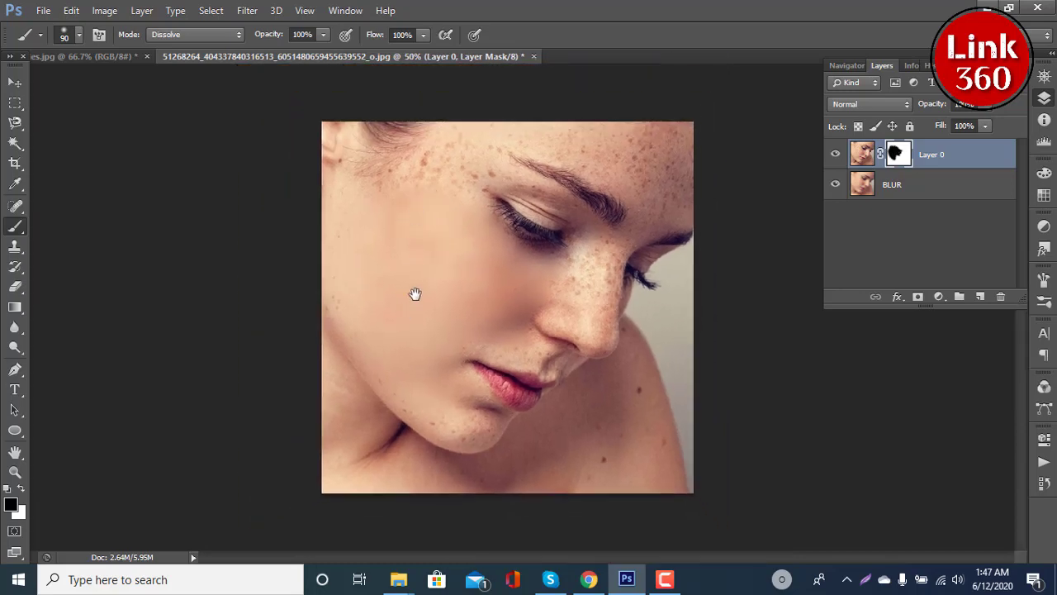
# Paint the mask over the upper cheek and temple, chin, nose bridge and brow
pyautogui.moveTo(446, 148)
pyautogui.mouseDown()
pyautogui.moveTo(392, 191)
pyautogui.moveTo(465, 156)
pyautogui.moveTo(401, 199)
pyautogui.moveTo(499, 161)
pyautogui.moveTo(418, 206)
pyautogui.moveTo(413, 177)
pyautogui.moveTo(448, 145)
pyautogui.moveTo(396, 171)
pyautogui.mouseUp()
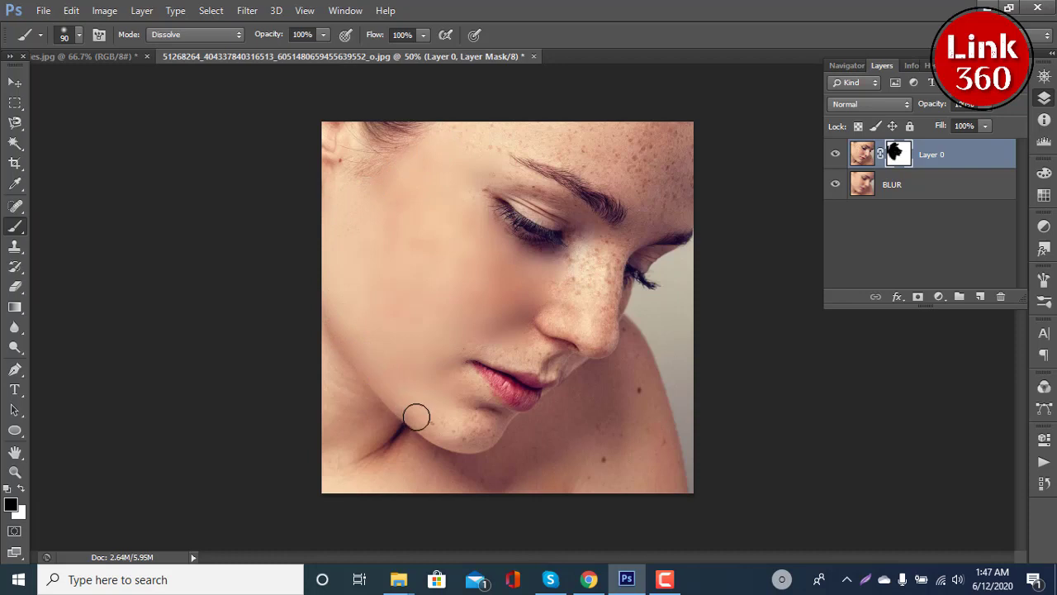
pyautogui.moveTo(416, 417); pyautogui.dragTo(444, 402)
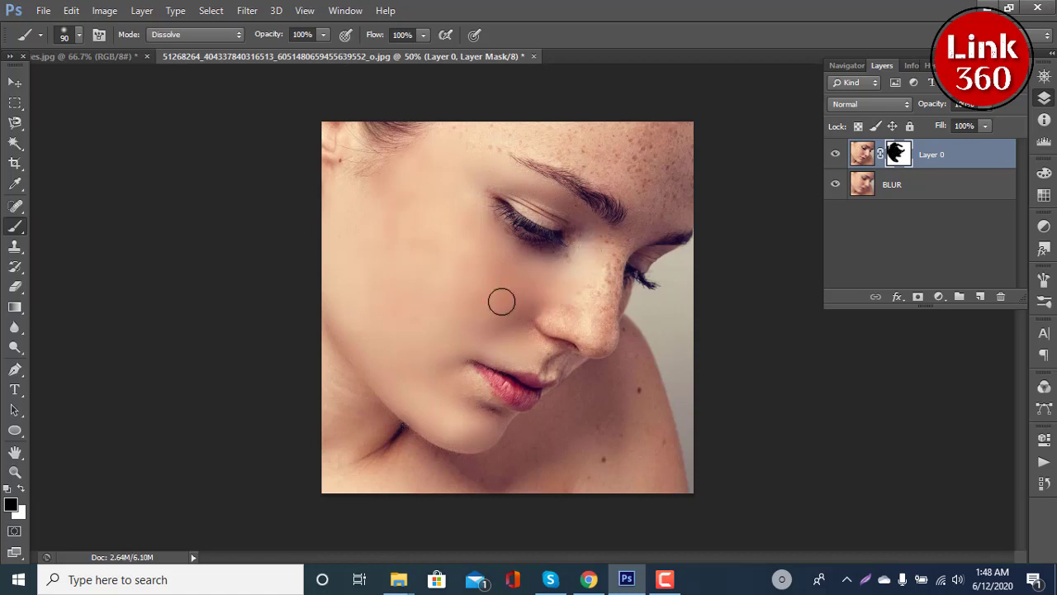
pyautogui.moveTo(608, 259); pyautogui.dragTo(590, 320)
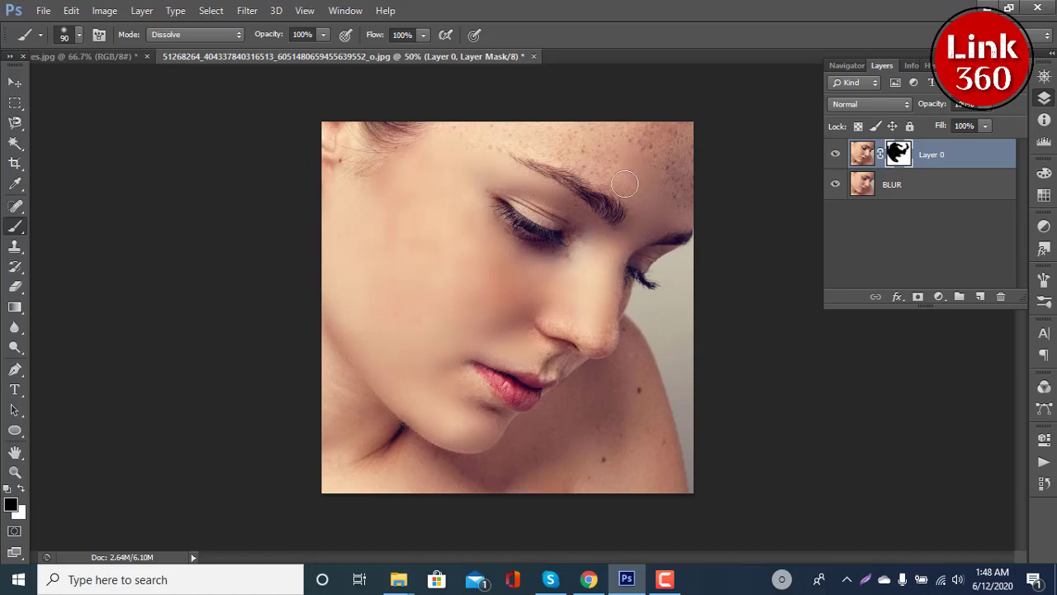
pyautogui.moveTo(485, 123)
pyautogui.mouseDown()
pyautogui.moveTo(491, 152)
pyautogui.moveTo(633, 163)
pyautogui.moveTo(573, 123)
pyautogui.moveTo(616, 141)
pyautogui.moveTo(618, 119)
pyautogui.moveTo(668, 198)
pyautogui.moveTo(656, 111)
pyautogui.moveTo(655, 180)
pyautogui.mouseUp()
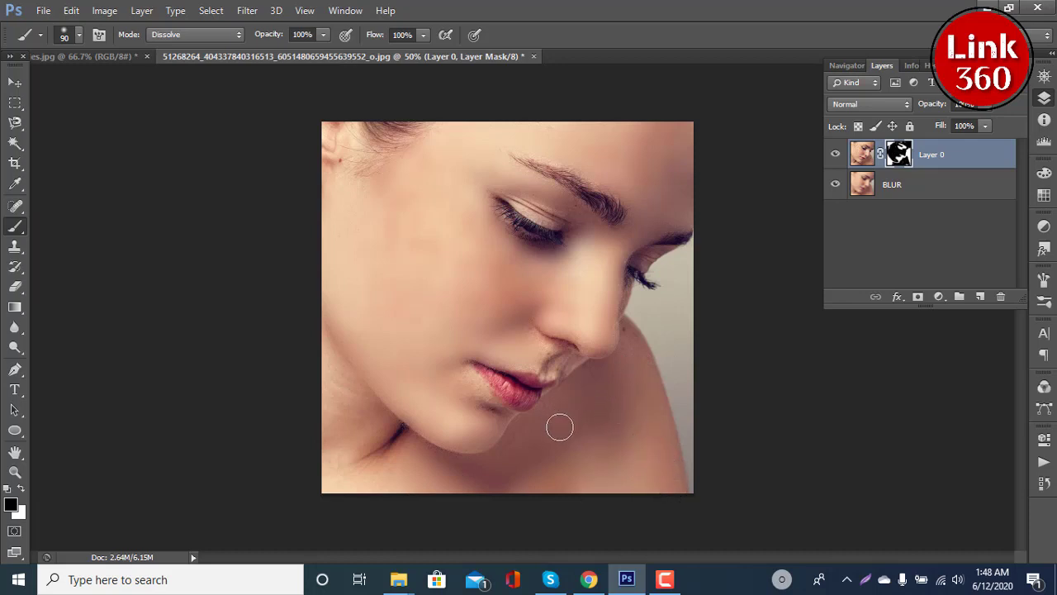
# Zoom to 300% on the cheek beside the nose
pyautogui.scroll(2, 559, 427)
pyautogui.scroll(1, 559, 427)
pyautogui.scroll(1, 559, 428)
pyautogui.moveTo(559, 425); pyautogui.dragTo(542, 418)
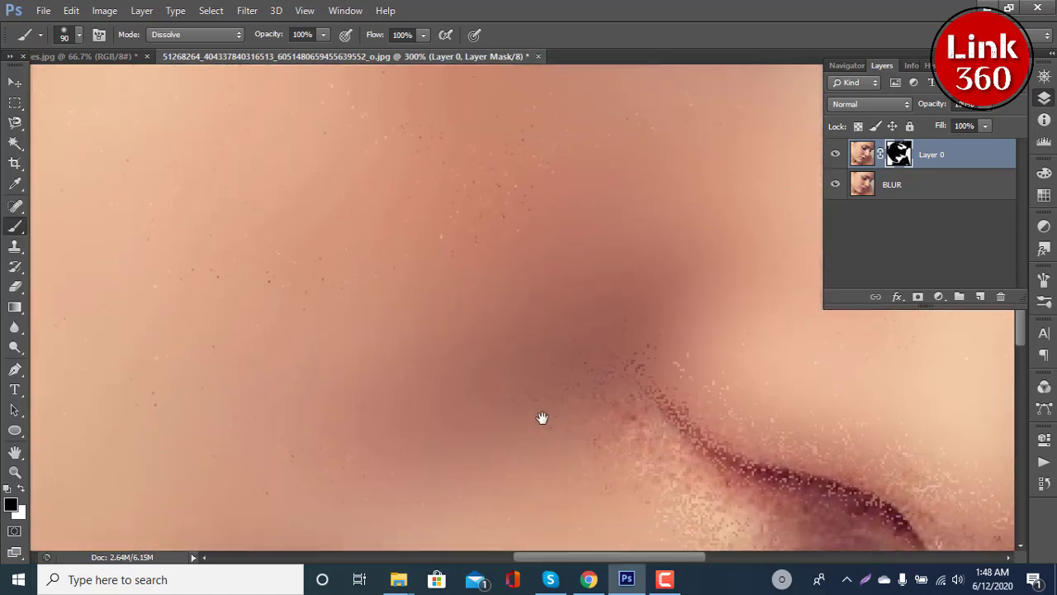
pyautogui.moveTo(446, 235); pyautogui.dragTo(536, 280)
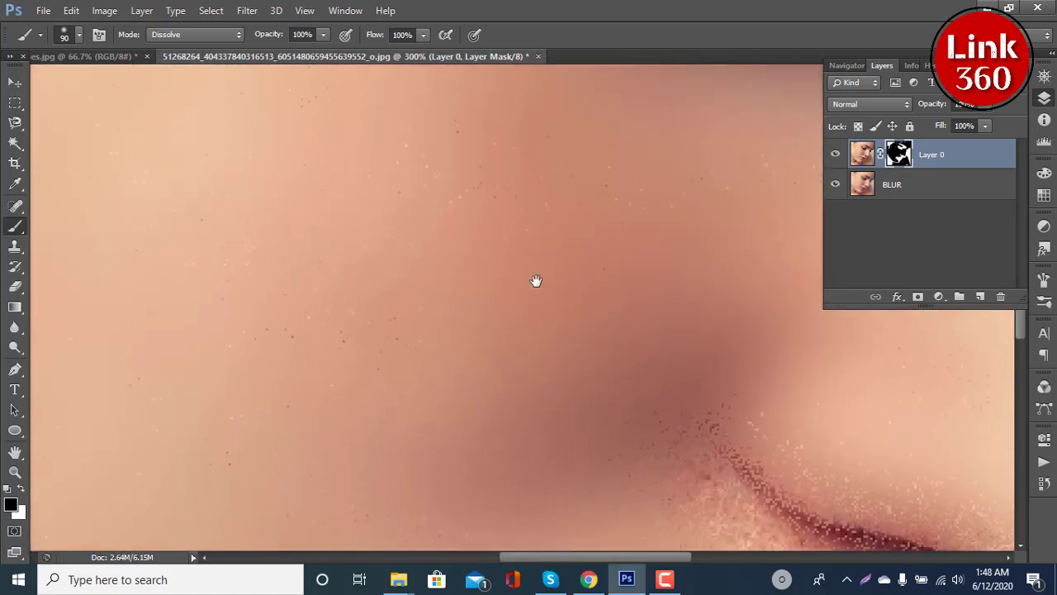
pyautogui.scroll(-3, 484, 380)
pyautogui.scroll(-2, 487, 297)
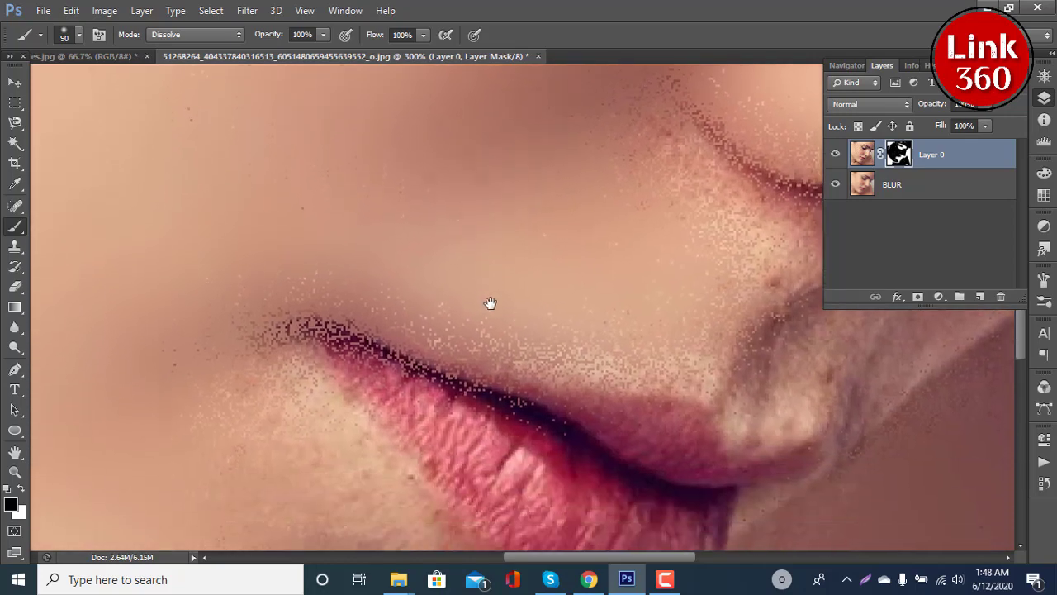
pyautogui.scroll(-2, 490, 303)
# Paint out the dark speckles along the nose side and crease with a 30 px brush
pyautogui.moveTo(620, 212)
pyautogui.mouseDown()
pyautogui.moveTo(543, 300)
pyautogui.moveTo(547, 323)
pyautogui.mouseUp()
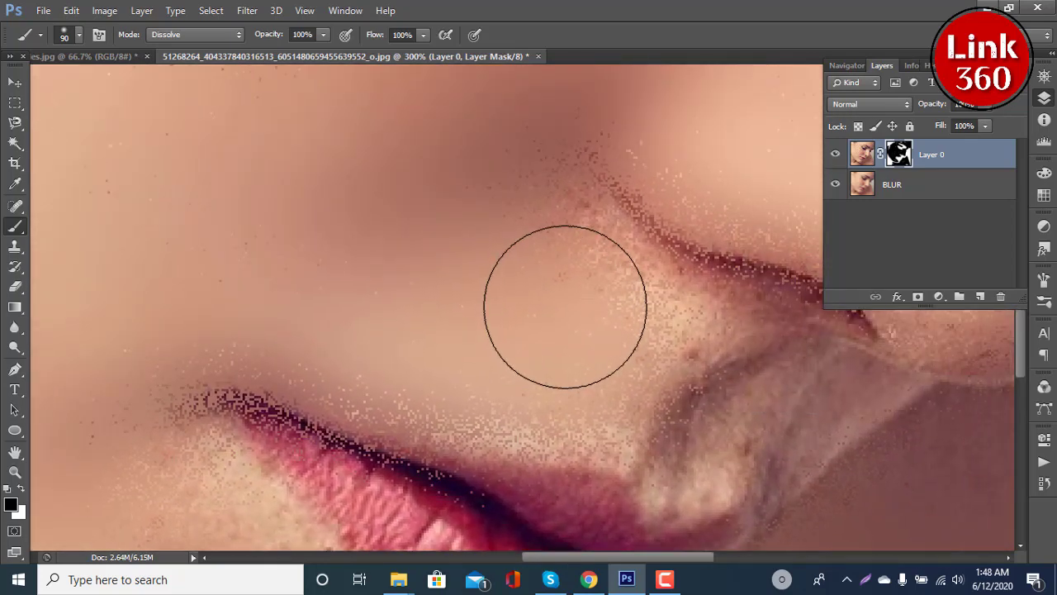
pyautogui.moveTo(481, 207); pyautogui.dragTo(425, 271)
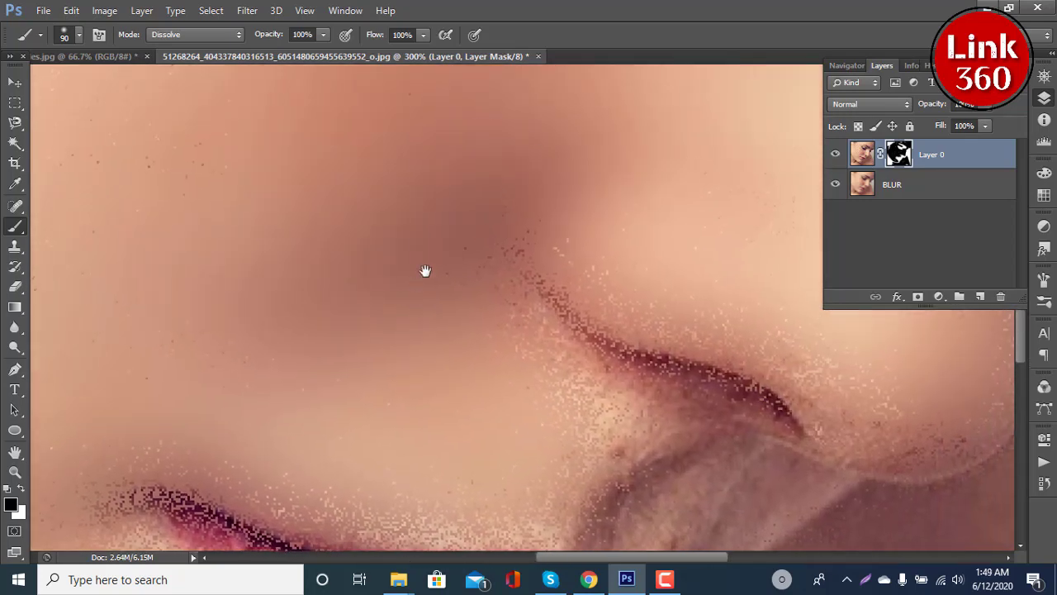
pyautogui.moveTo(437, 177)
pyautogui.mouseDown()
pyautogui.moveTo(479, 255)
pyautogui.moveTo(519, 265)
pyautogui.mouseUp()
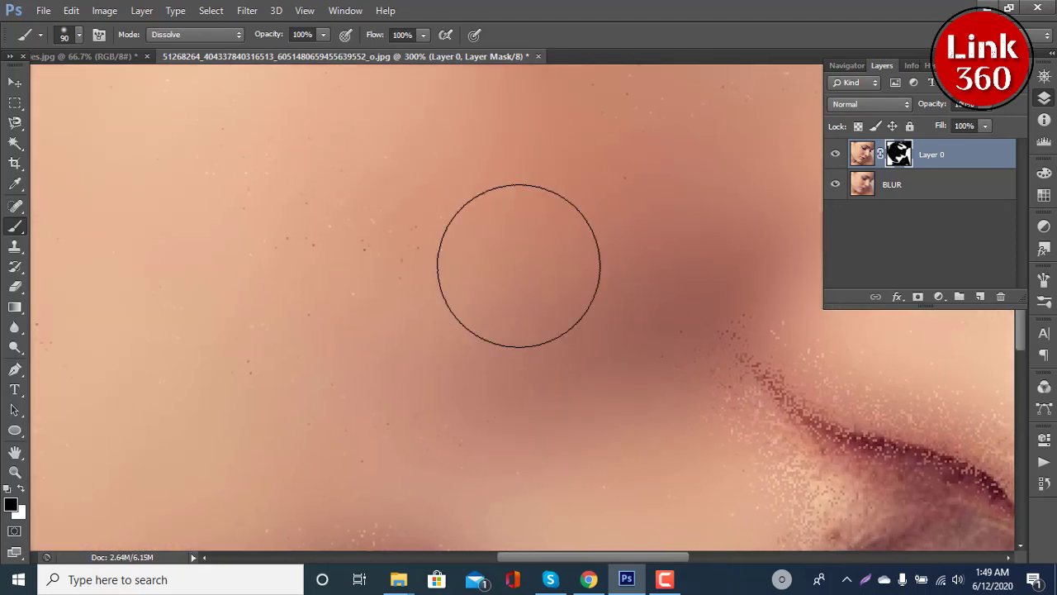
pyautogui.moveTo(474, 328)
pyautogui.mouseDown()
pyautogui.moveTo(592, 336)
pyautogui.moveTo(567, 350)
pyautogui.mouseUp()
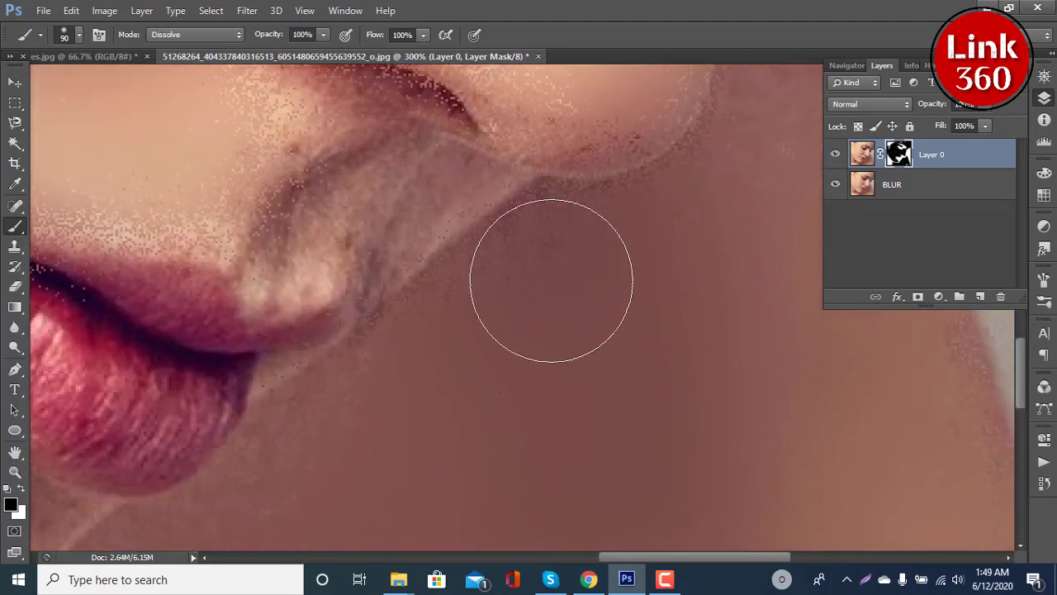
pyautogui.moveTo(498, 369); pyautogui.dragTo(626, 454)
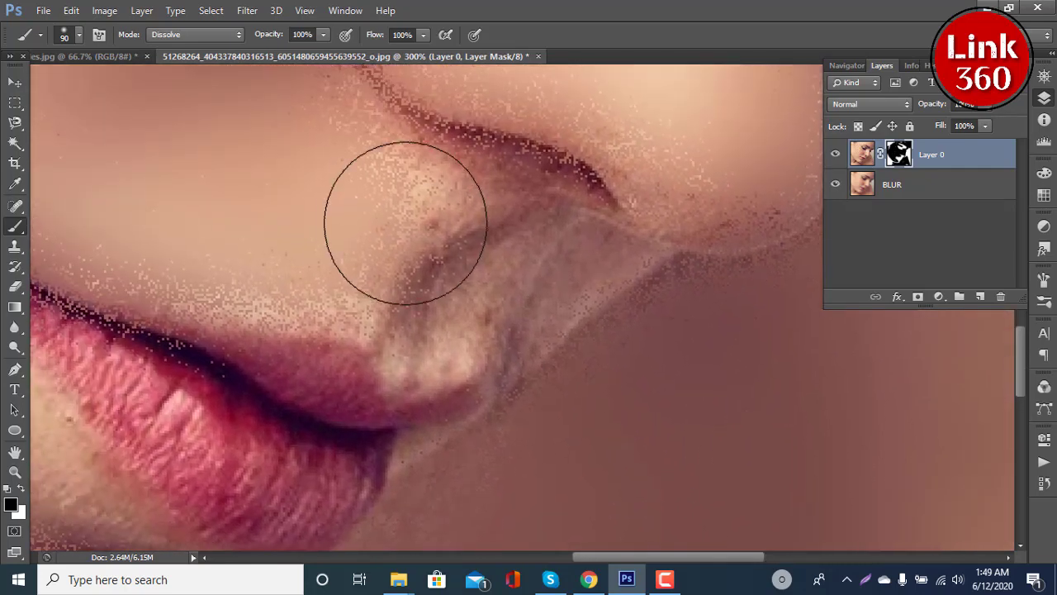
pyautogui.moveTo(406, 223); pyautogui.dragTo(357, 206)
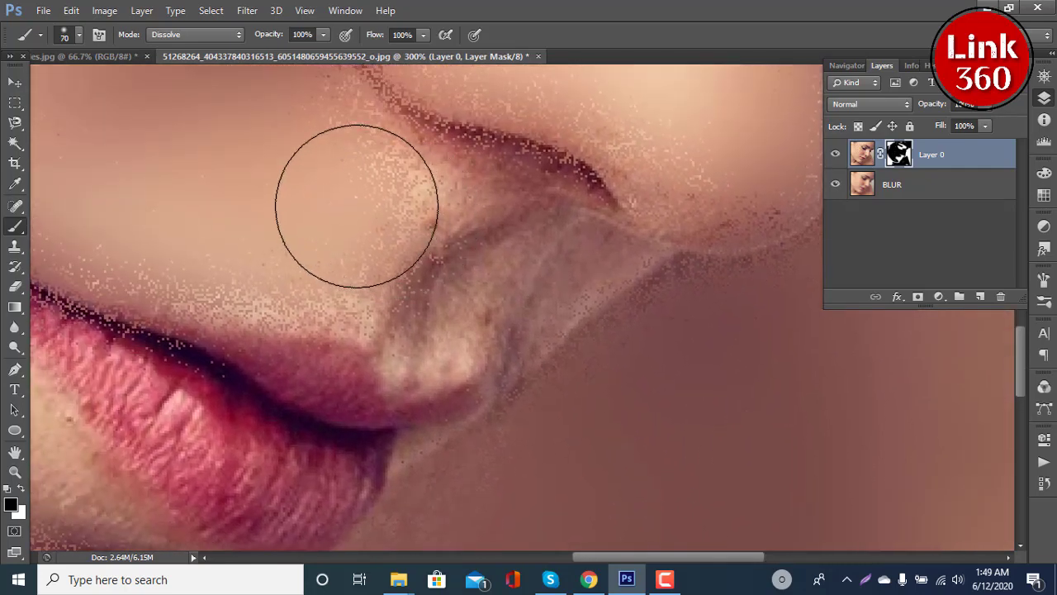
pyautogui.press('[')
pyautogui.press('[')
pyautogui.press('[')
pyautogui.press('[')
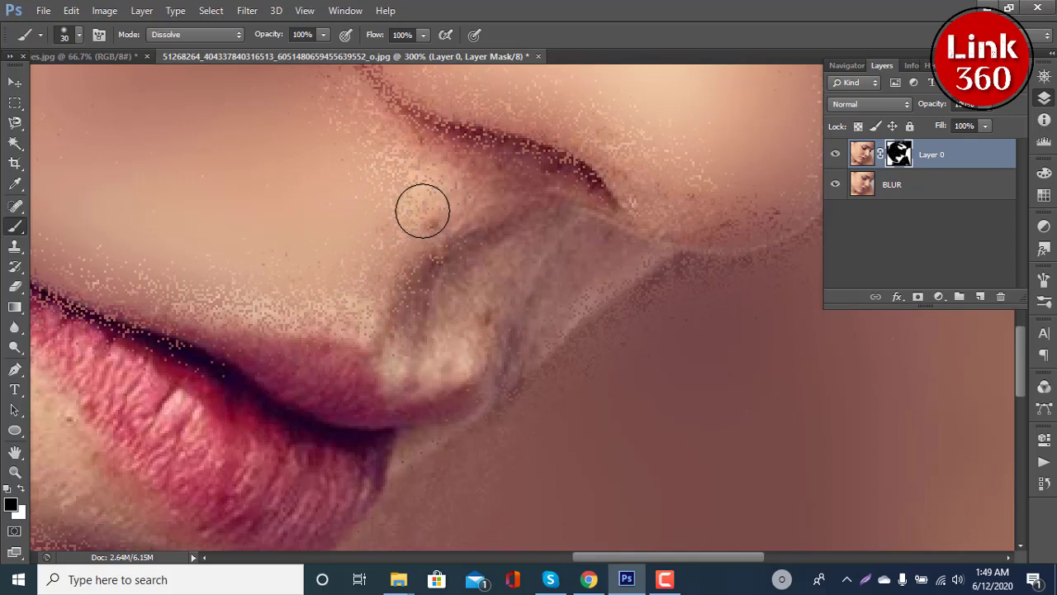
pyautogui.moveTo(422, 209)
pyautogui.mouseDown()
pyautogui.moveTo(498, 285)
pyautogui.moveTo(500, 306)
pyautogui.moveTo(533, 291)
pyautogui.mouseUp()
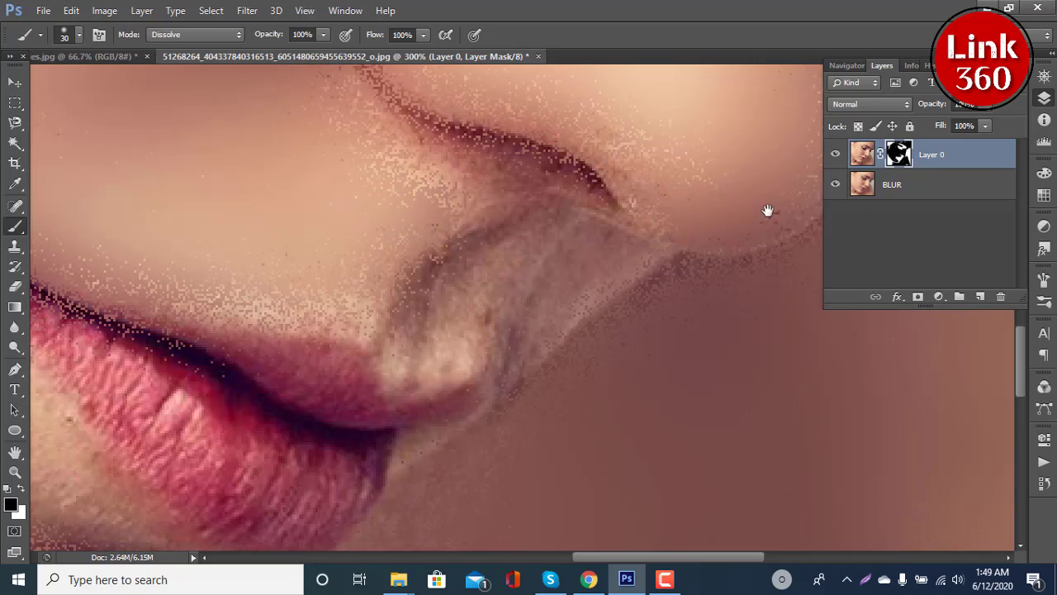
# Pan up past the nose tip to the eye, lashes, eyebrow and forehead
pyautogui.moveTo(767, 211); pyautogui.dragTo(523, 349)
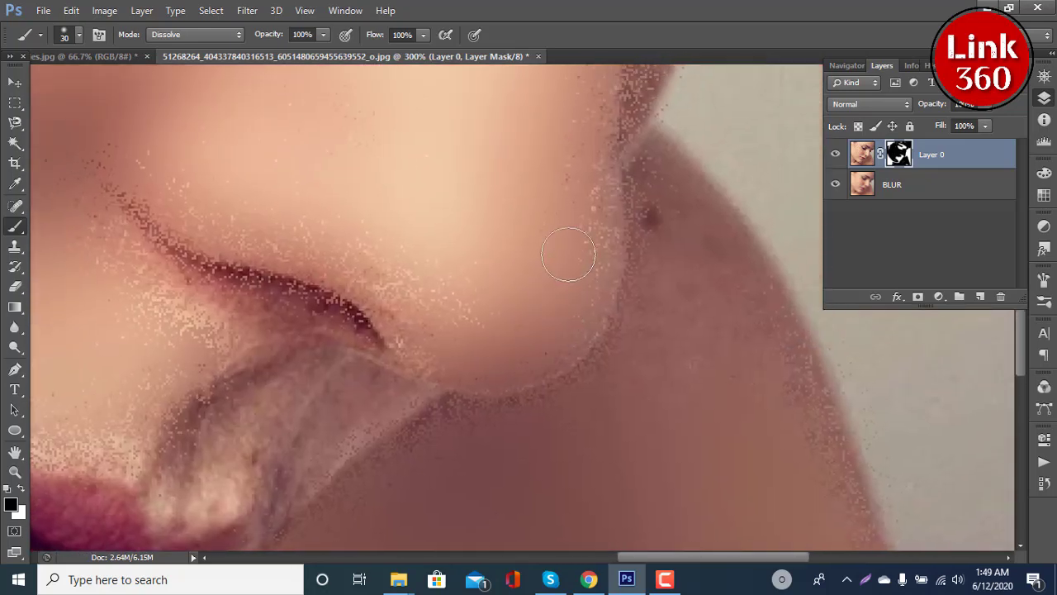
pyautogui.moveTo(562, 125); pyautogui.dragTo(515, 312)
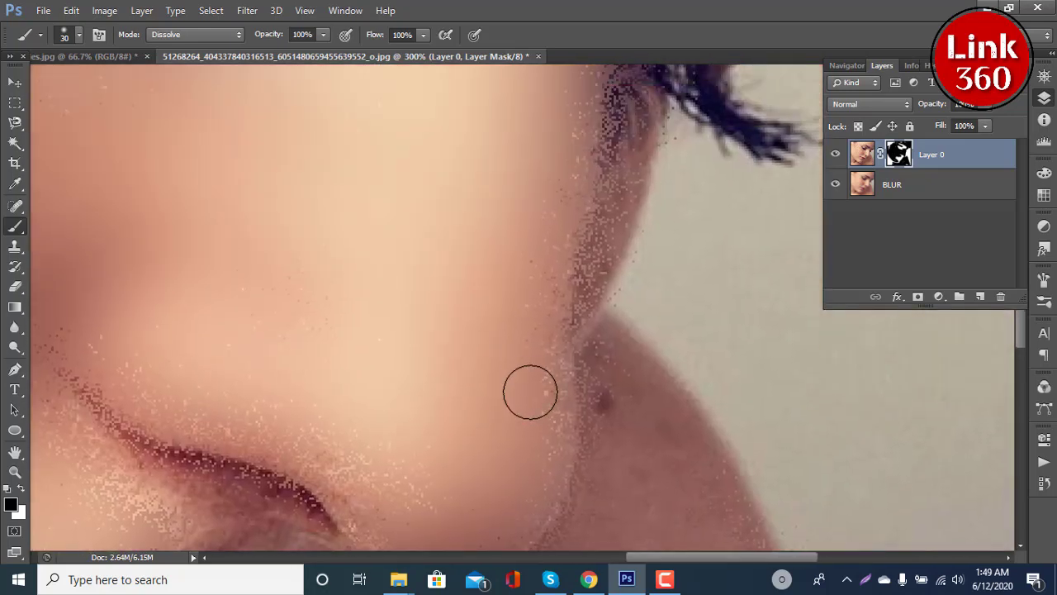
pyautogui.moveTo(521, 194); pyautogui.dragTo(481, 418)
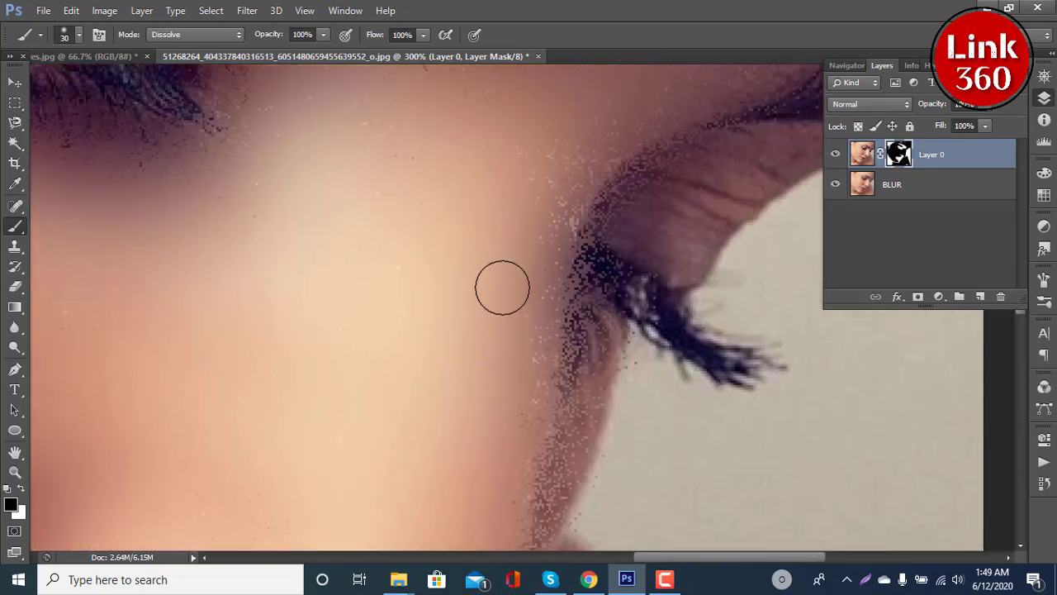
pyautogui.moveTo(562, 172); pyautogui.dragTo(465, 418)
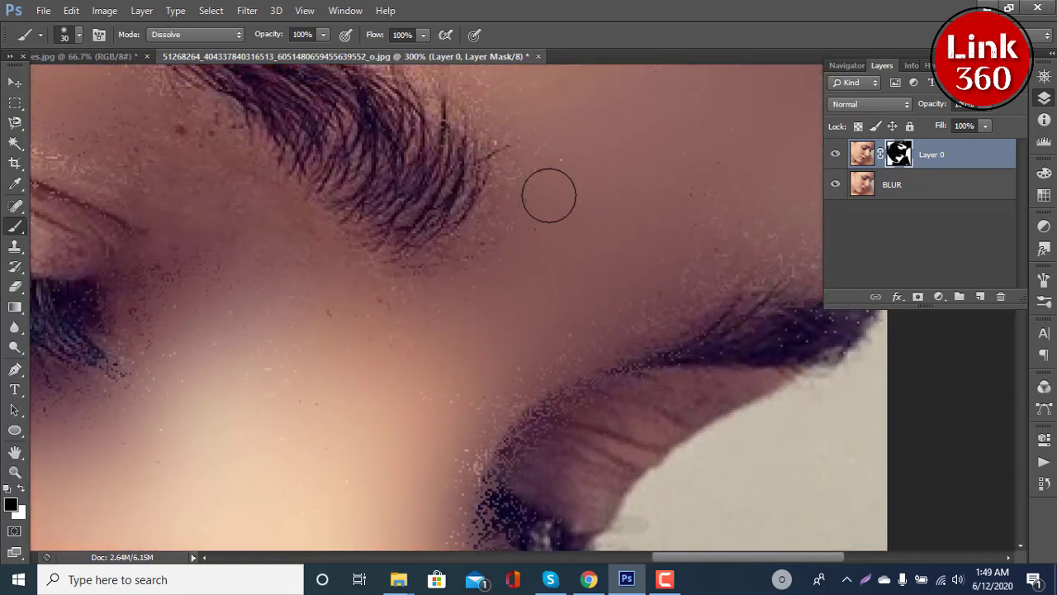
pyautogui.moveTo(549, 195)
pyautogui.mouseDown()
pyautogui.moveTo(524, 330)
pyautogui.moveTo(547, 372)
pyautogui.mouseUp()
pyautogui.moveTo(465, 194); pyautogui.dragTo(584, 398)
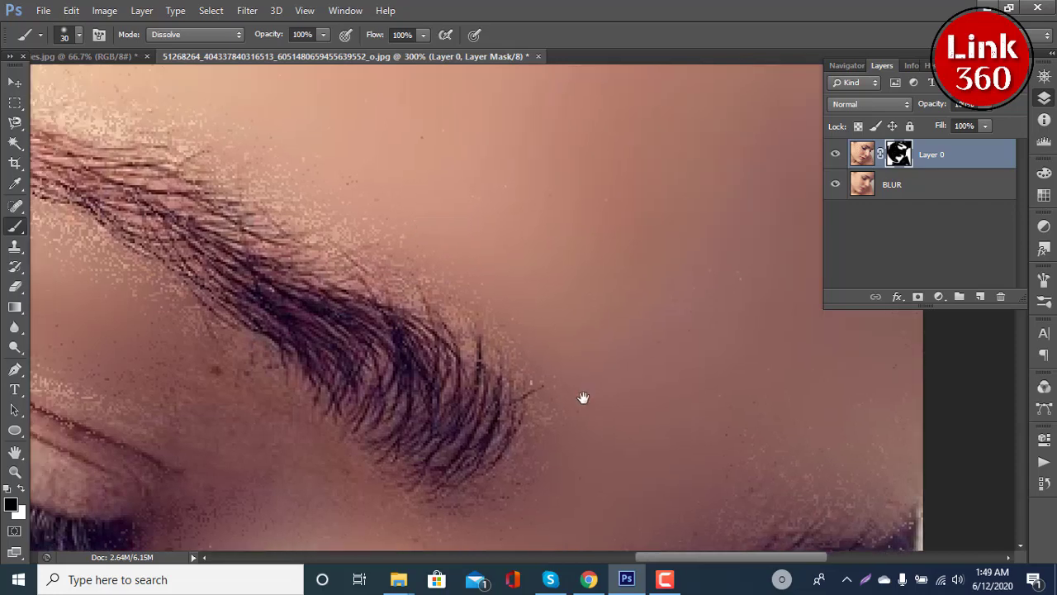
pyautogui.moveTo(385, 162); pyautogui.dragTo(542, 383)
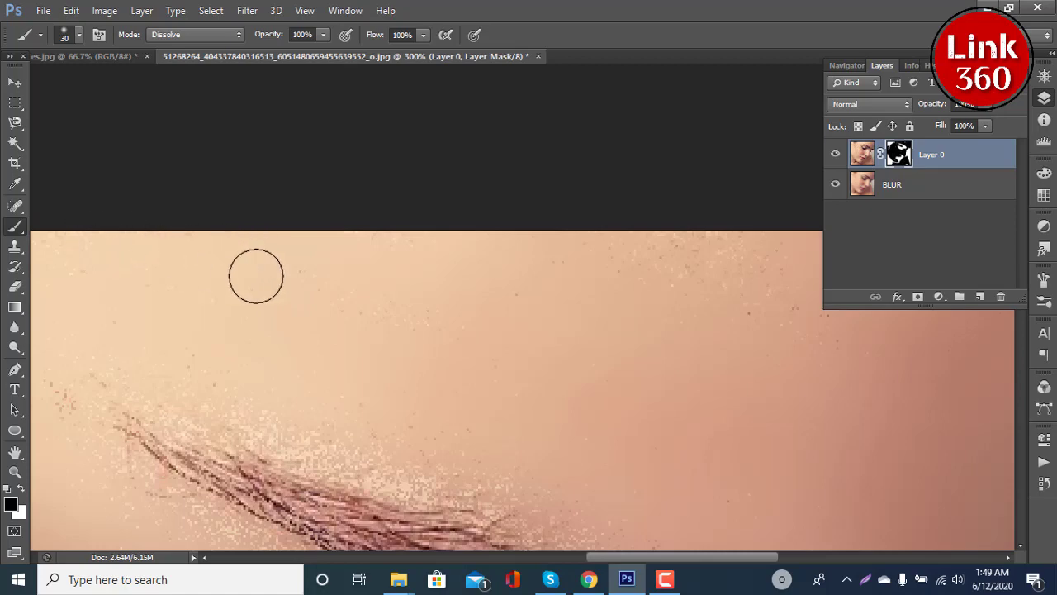
# Inspect the masked face up close, then zoom out to 50% to see it whole
pyautogui.hotkey('ctrl', '-')
pyautogui.hotkey('ctrl', '-')
pyautogui.hotkey('ctrl', '-')
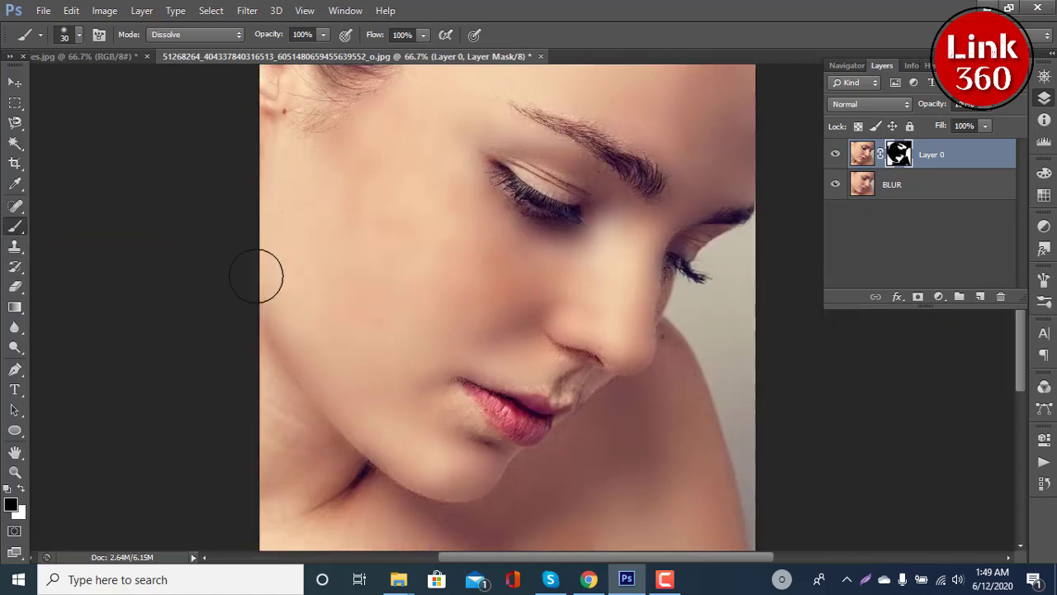
pyautogui.hotkey('ctrl', '-')
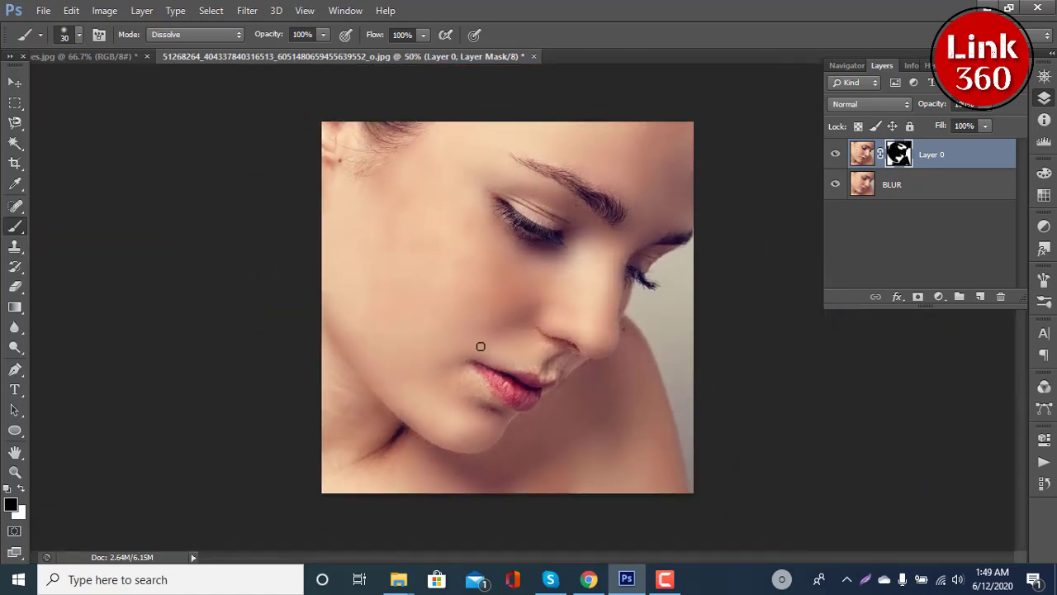
pyautogui.hotkey('ctrl', '+')
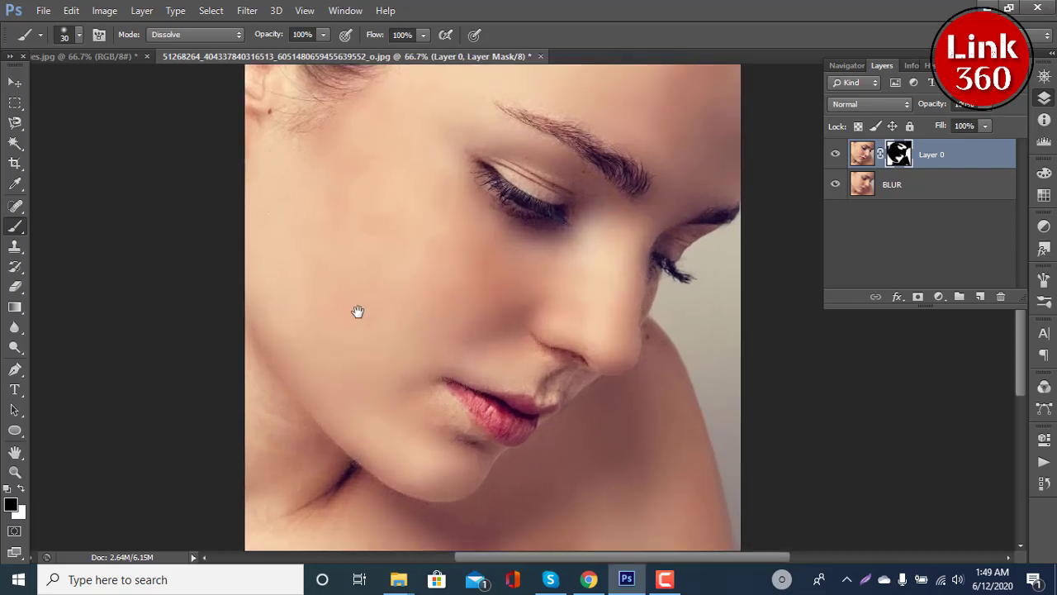
pyautogui.hscroll(3, 467, 356)
pyautogui.scroll(-1, 467, 355)
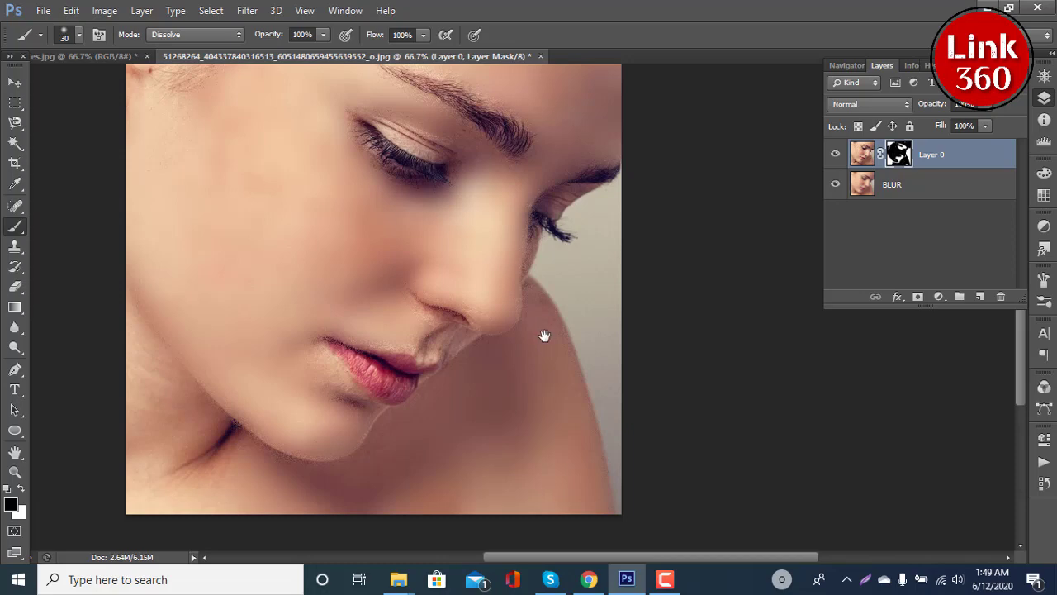
pyautogui.moveTo(544, 336); pyautogui.dragTo(525, 315)
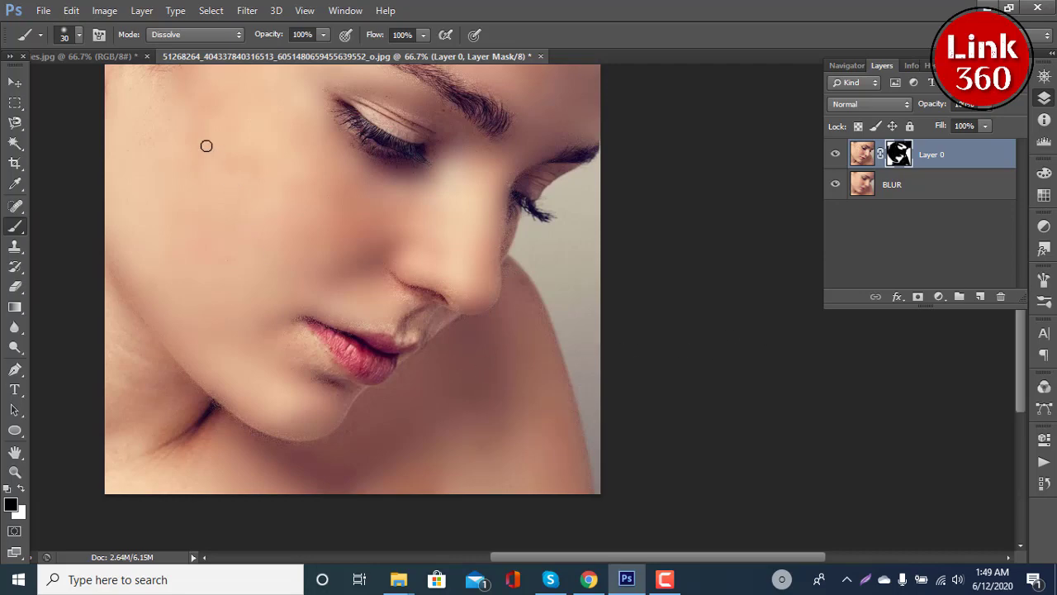
pyautogui.scroll(2, 259, 216)
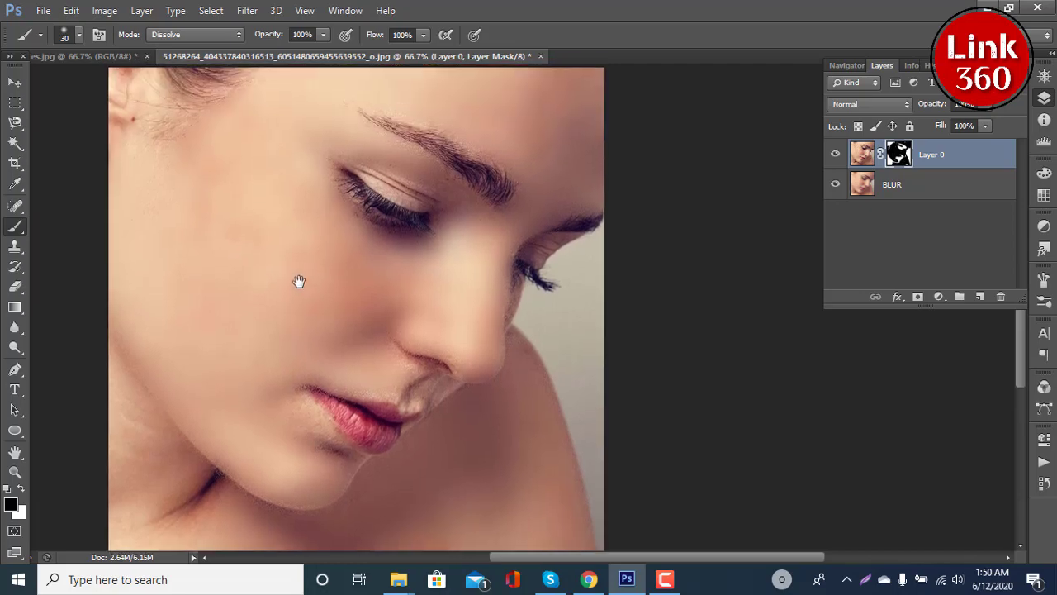
pyautogui.scroll(1, 298, 280)
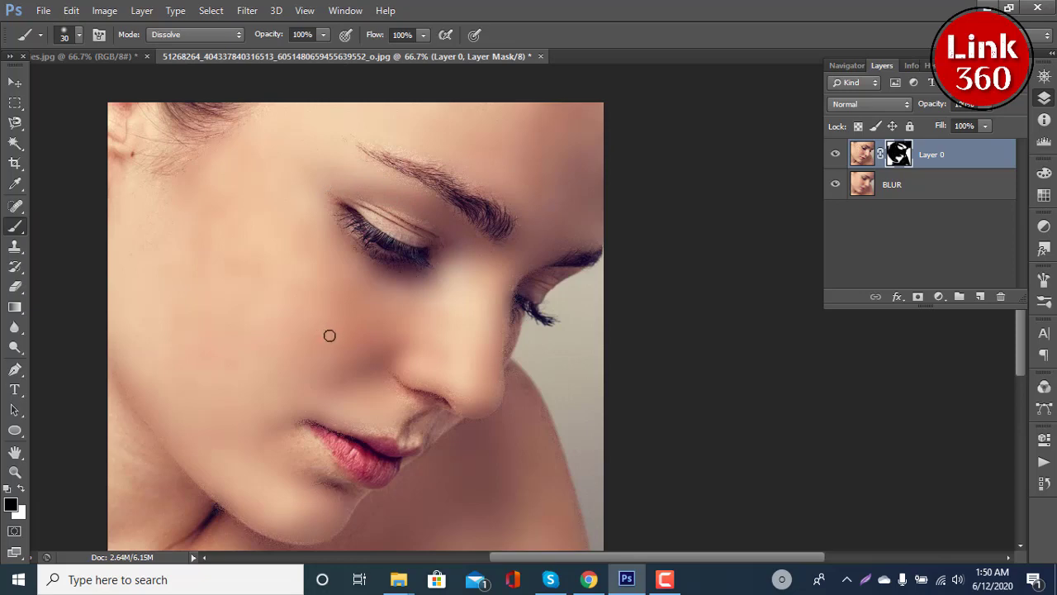
pyautogui.moveTo(331, 336); pyautogui.dragTo(391, 322)
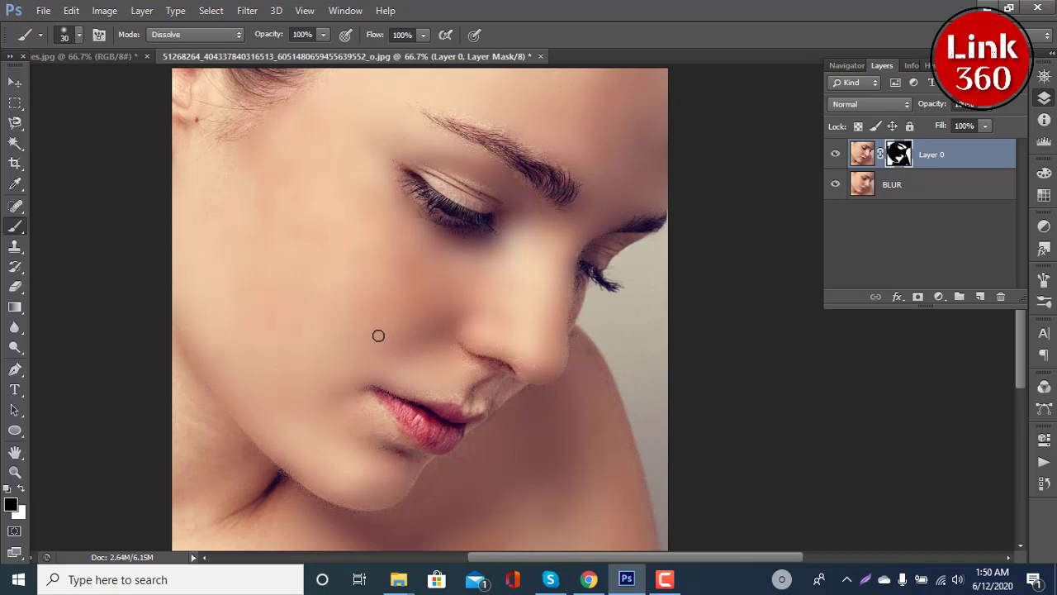
pyautogui.hotkey('ctrl', '-')
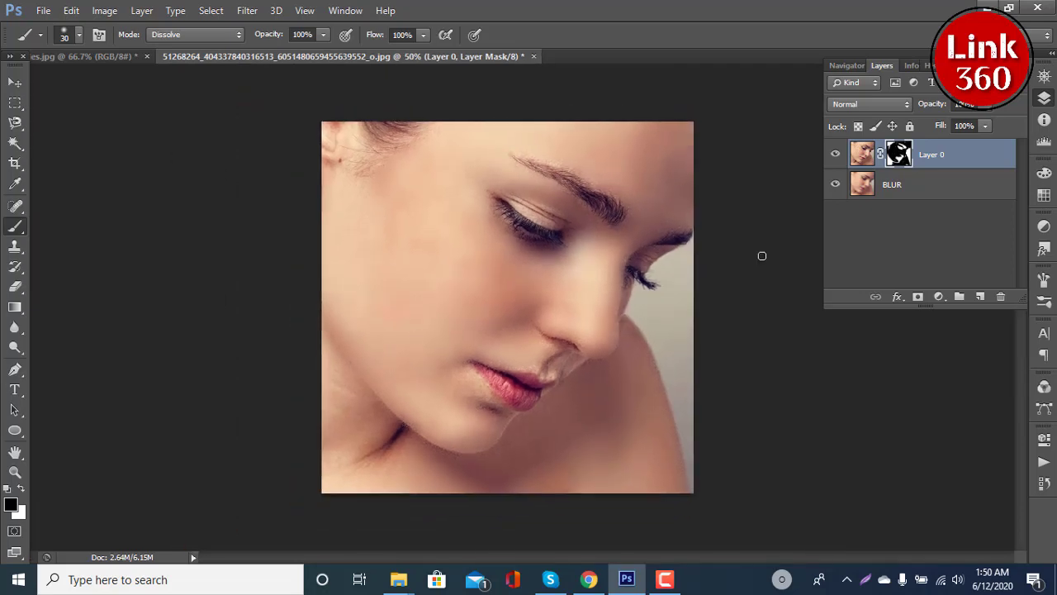
# Merge Layer 0 and BLUR into a single BLUR layer and show the Blur filters list
pyautogui.keyDown('shift'); pyautogui.click(952, 193); pyautogui.keyUp('shift')
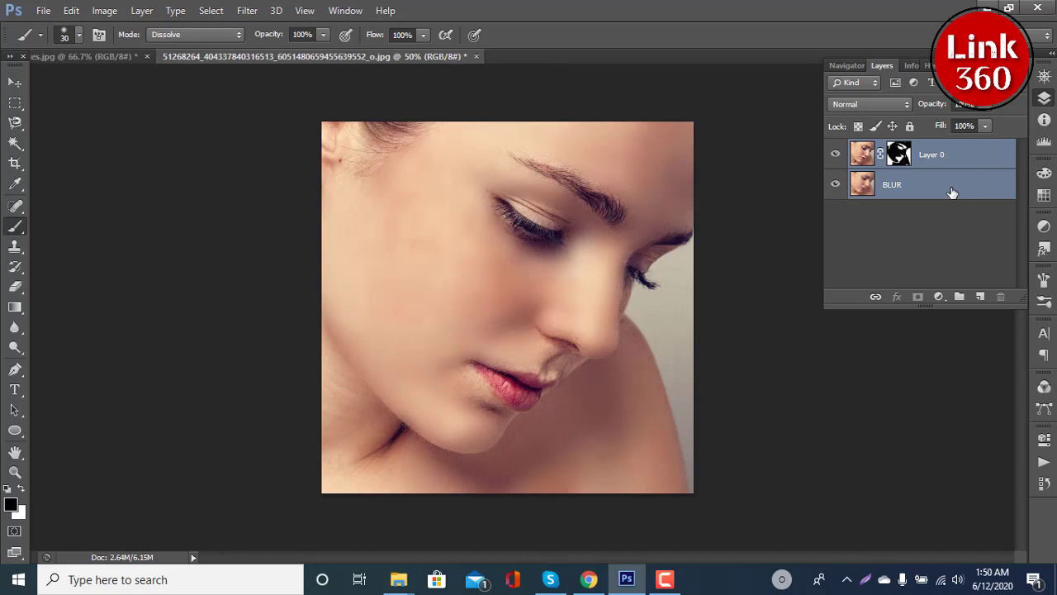
pyautogui.hotkey('ctrl', 'e')
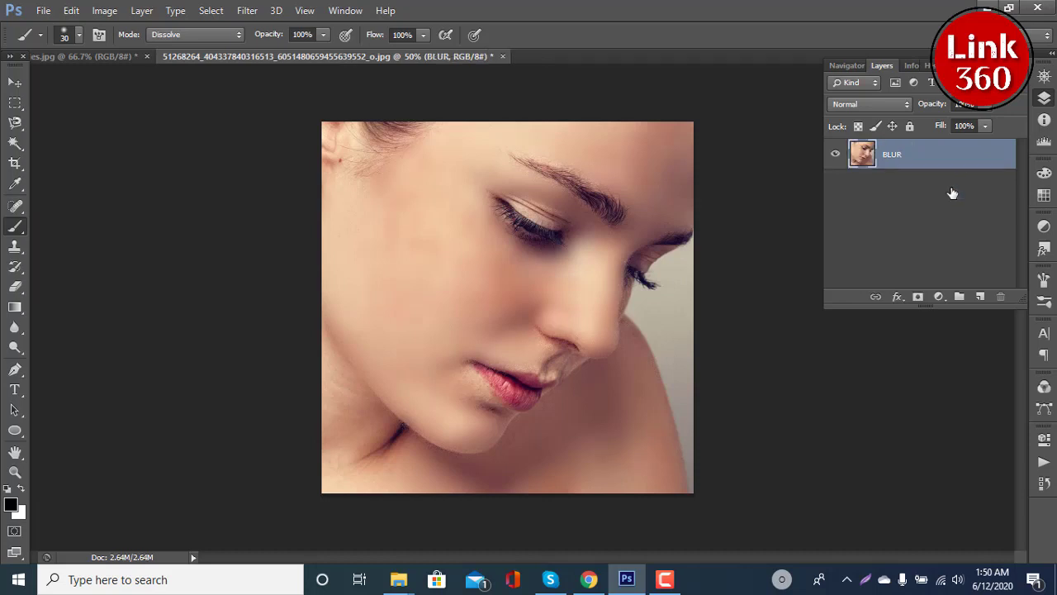
pyautogui.hotkey('ctrl', 'z')
pyautogui.click(988, 154)
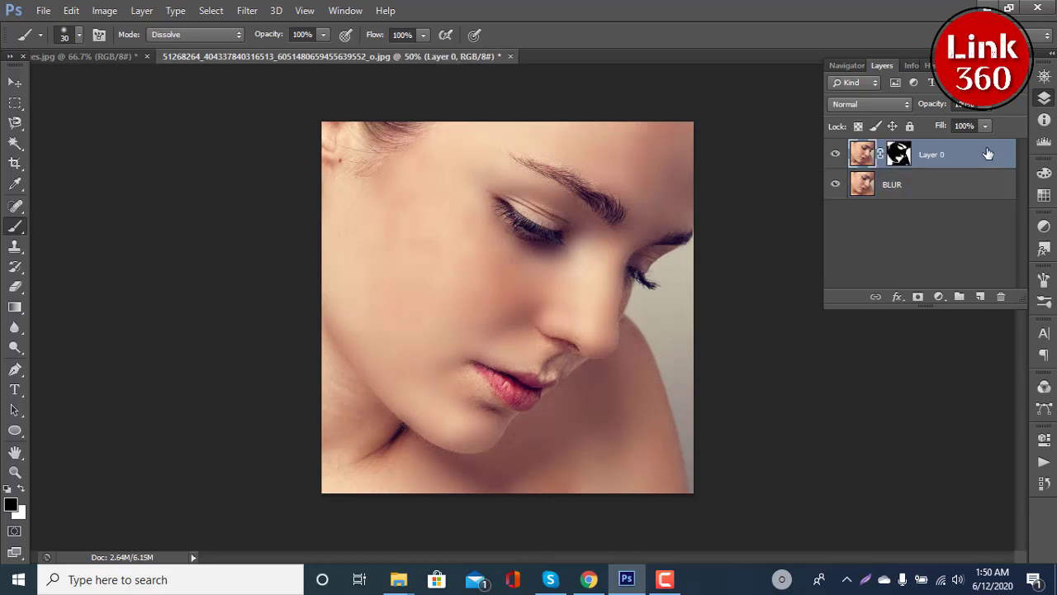
pyautogui.keyDown('shift'); pyautogui.click(967, 192); pyautogui.keyUp('shift')
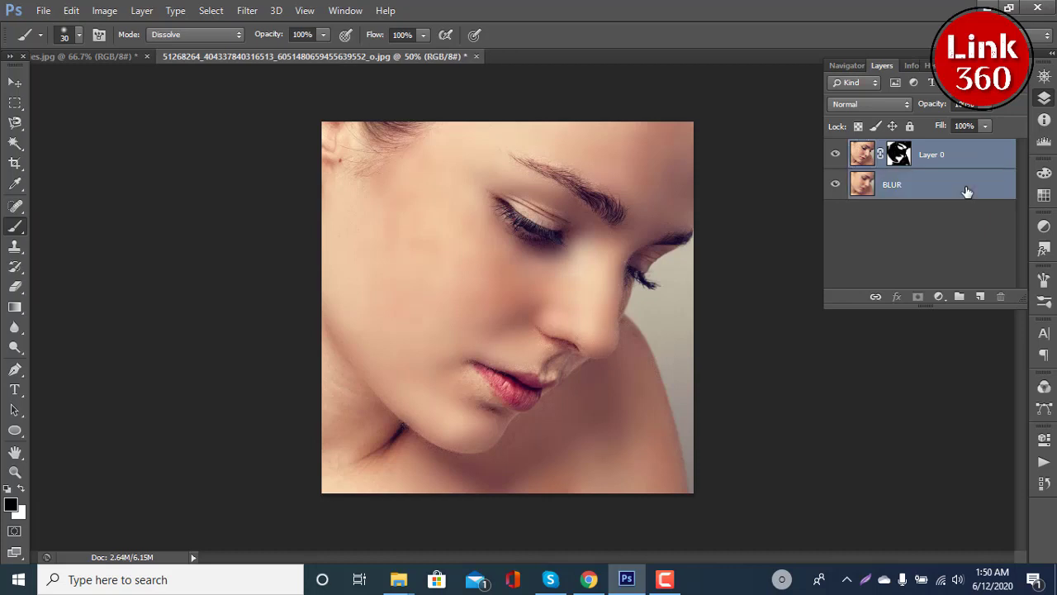
pyautogui.hotkey('ctrl', 'e')
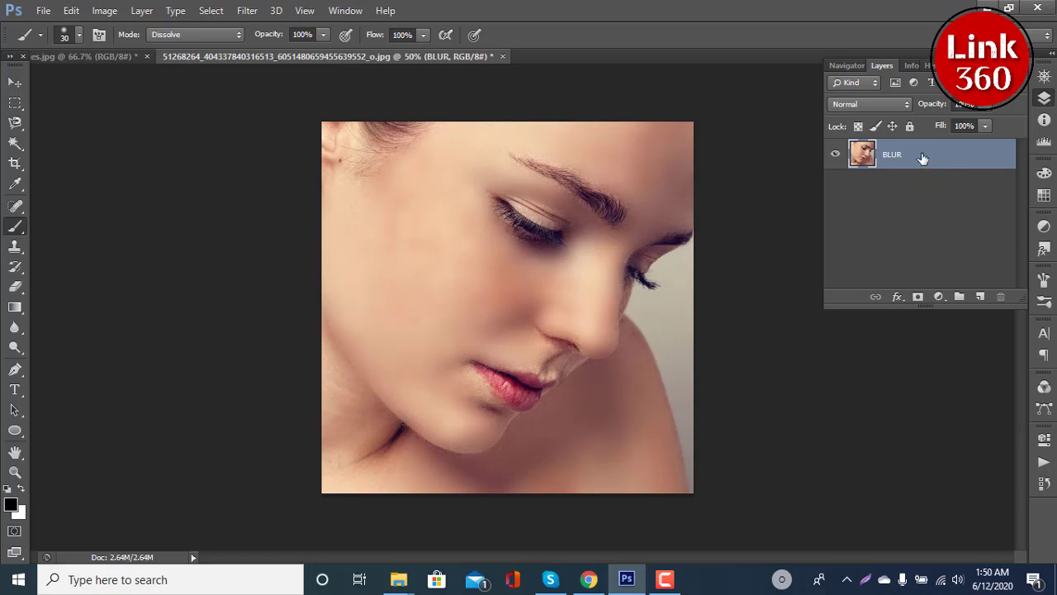
pyautogui.click(248, 11)
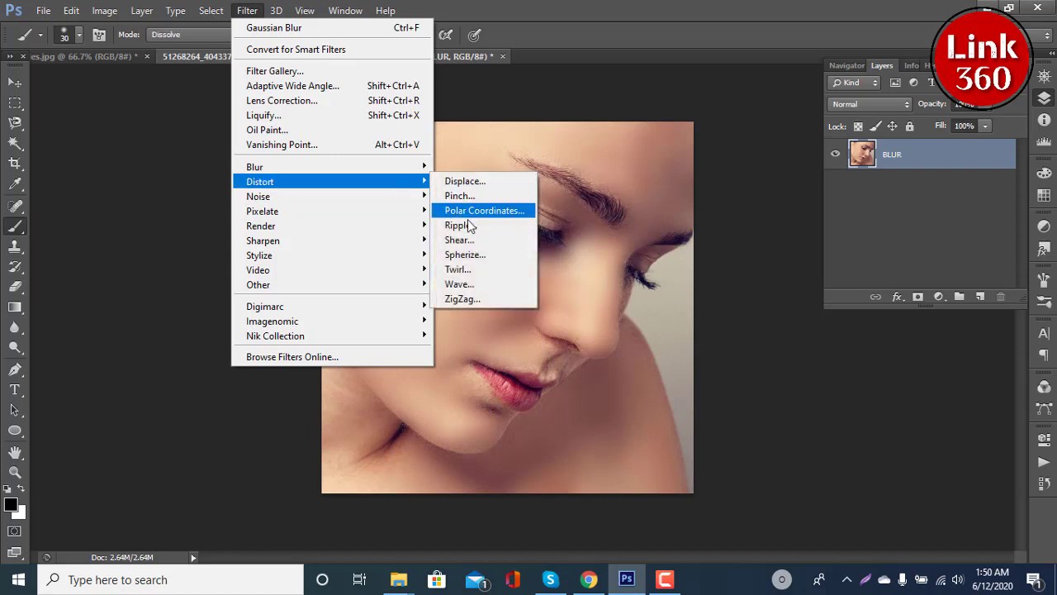
pyautogui.moveTo(254, 167)
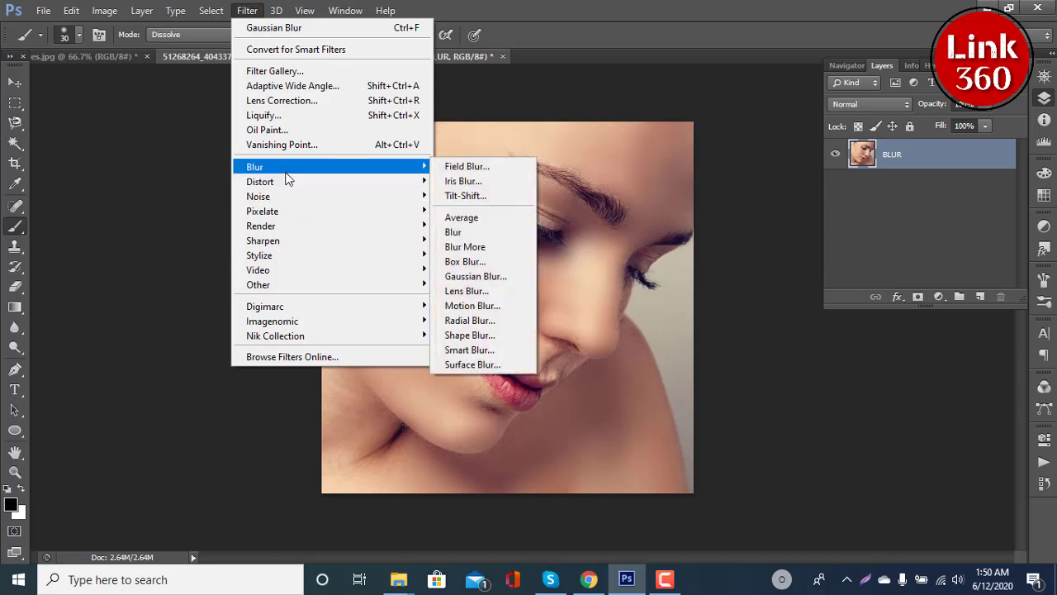
pyautogui.click(471, 276)
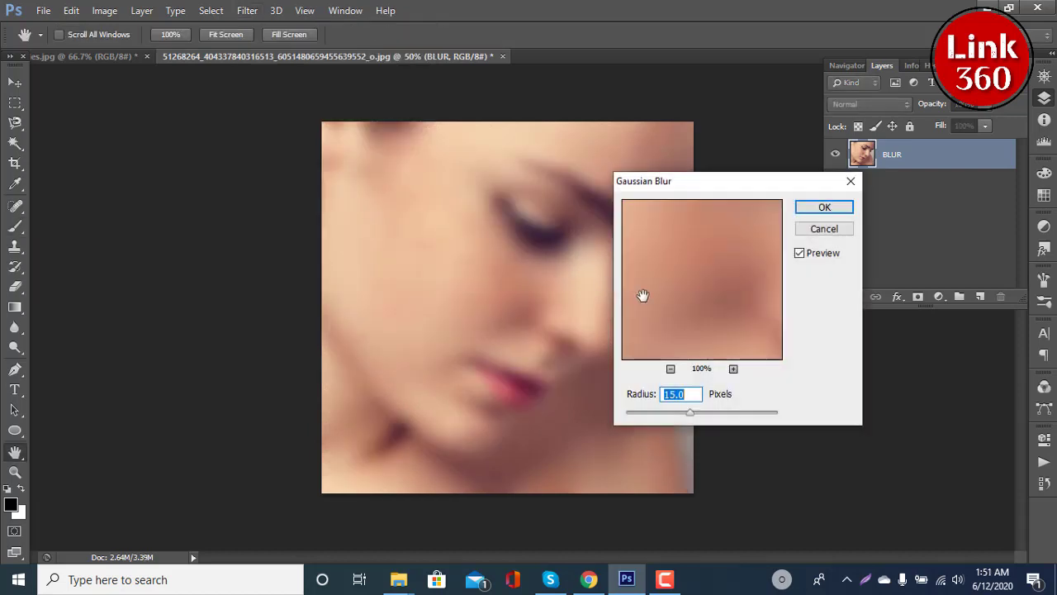
pyautogui.moveTo(692, 413); pyautogui.dragTo(649, 418)
pyautogui.moveTo(708, 184)
pyautogui.mouseDown()
pyautogui.moveTo(649, 215)
pyautogui.moveTo(273, 273)
pyautogui.mouseUp()
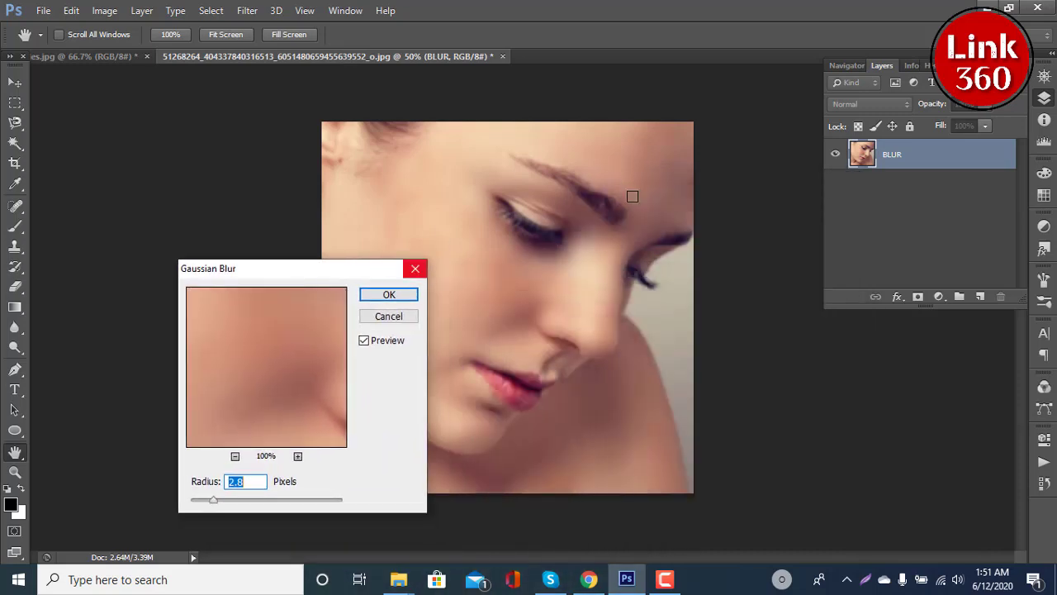
pyautogui.click(389, 318)
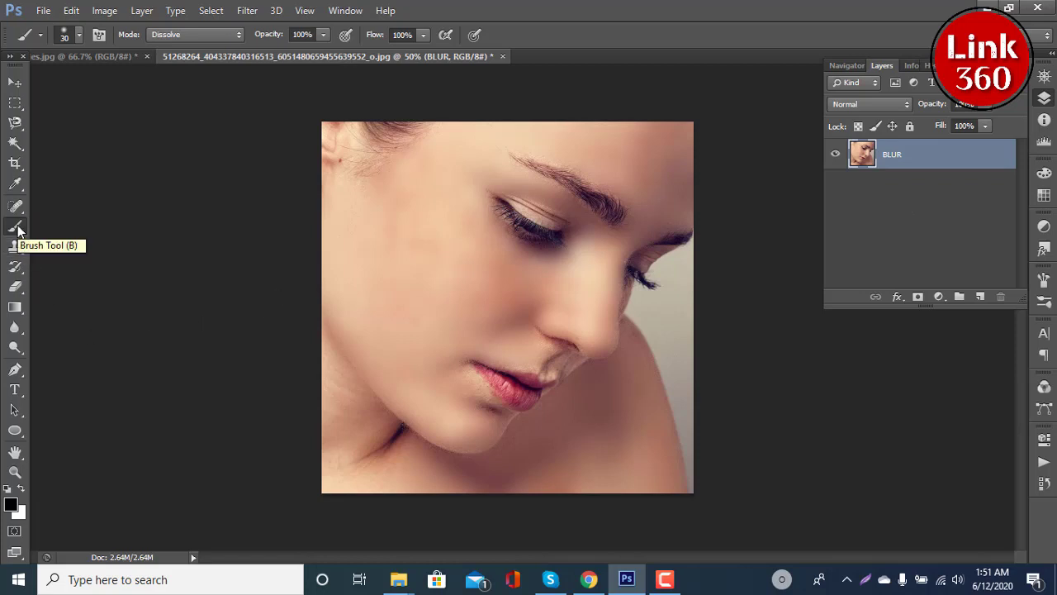
# Give the 30 px brush 20% opacity and 30% flow
pyautogui.click(78, 36)
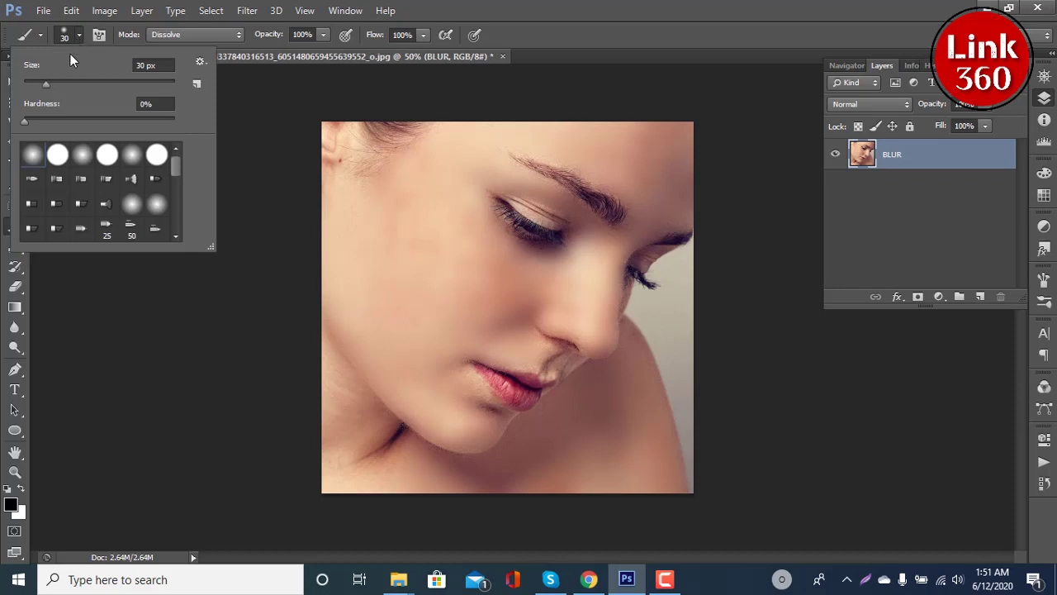
pyautogui.click(325, 37)
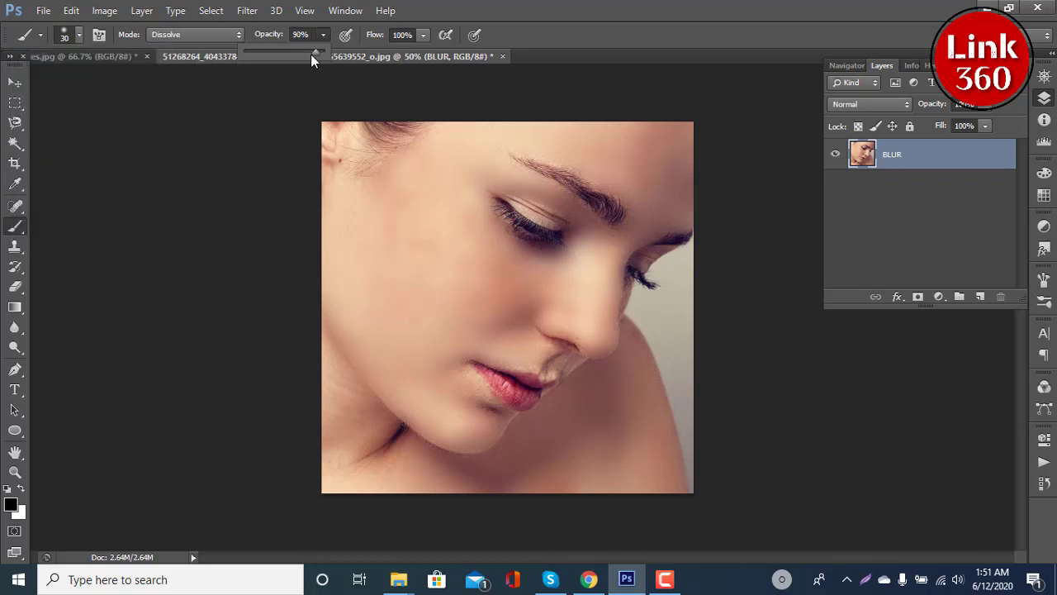
pyautogui.moveTo(310, 54); pyautogui.dragTo(284, 54)
pyautogui.click(287, 37)
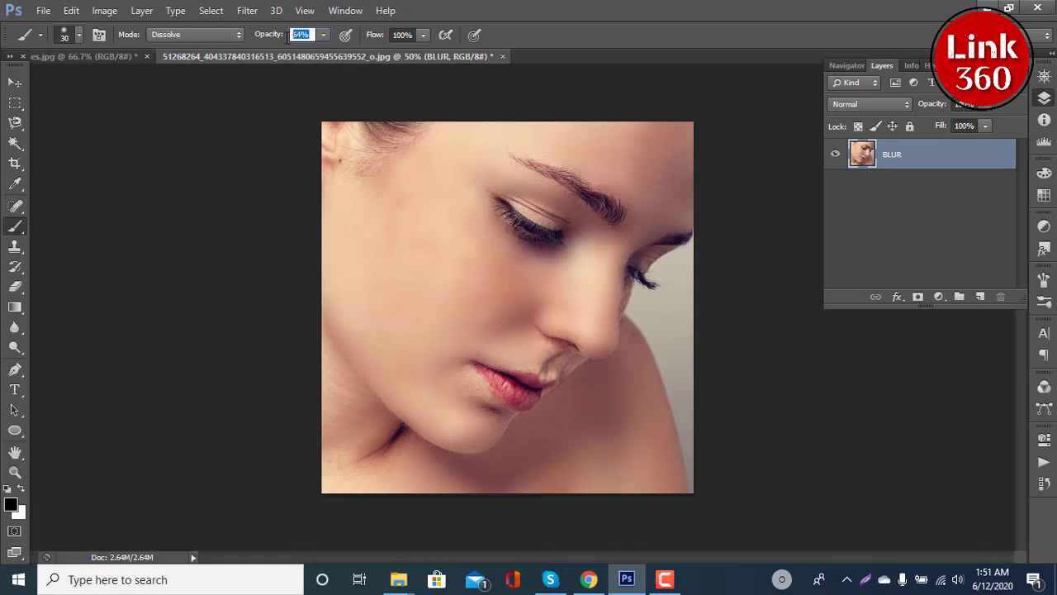
pyautogui.write('20')
pyautogui.click(415, 34)
pyautogui.write('30')
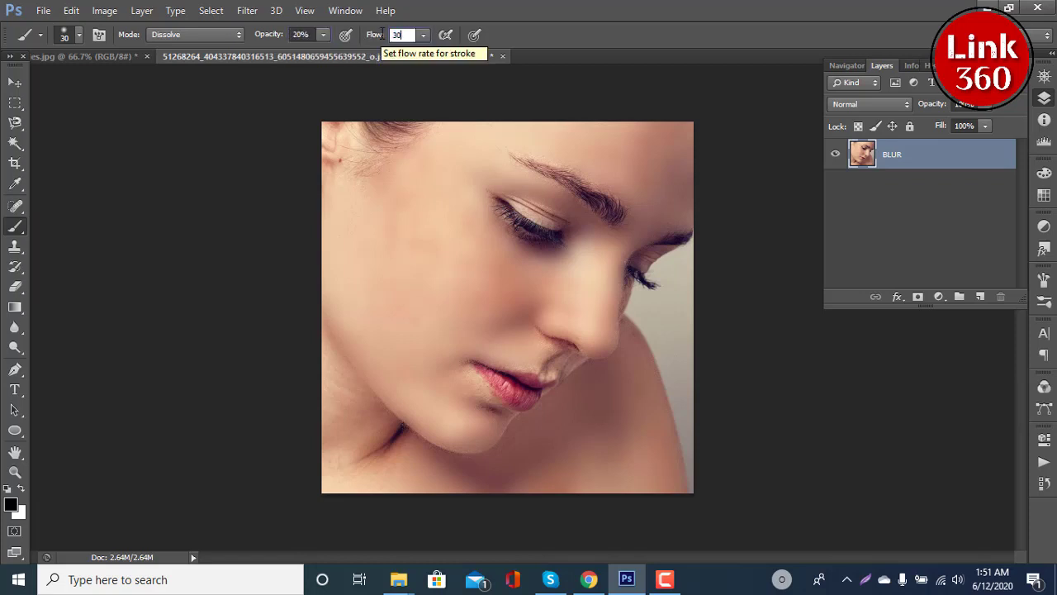
pyautogui.press('Return')
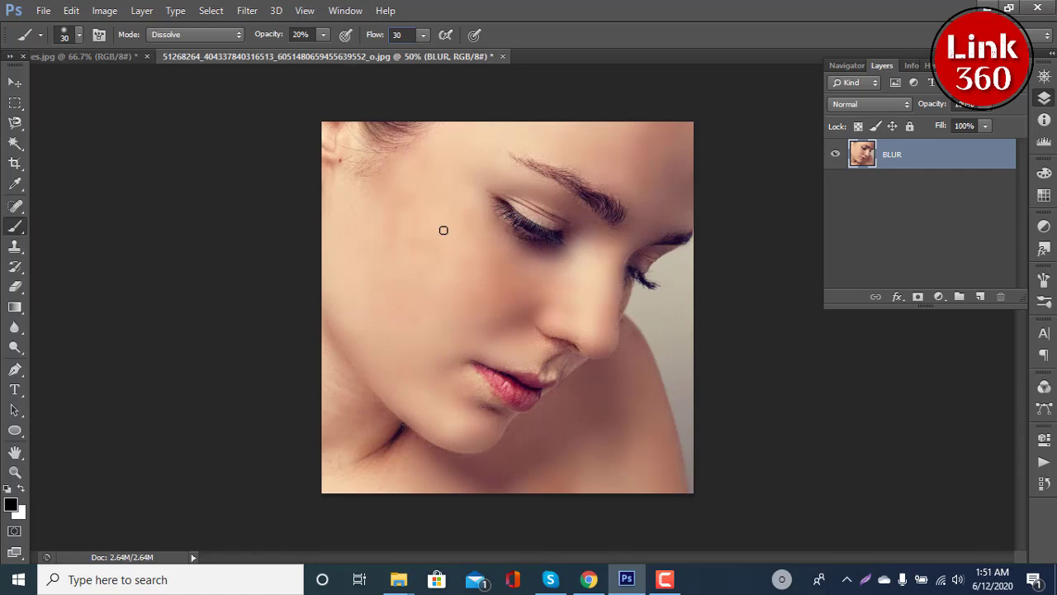
# Sample a peach skin tone (RGB 239, 198, 163) from the face as the foreground colour
pyautogui.press('i')
pyautogui.click(10, 504)
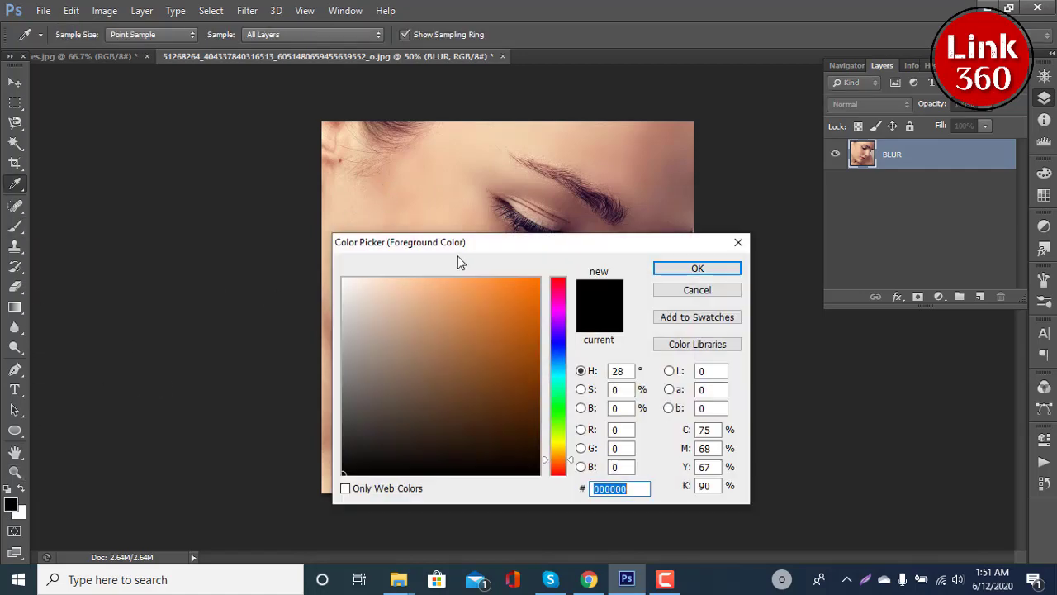
pyautogui.moveTo(478, 233)
pyautogui.mouseDown()
pyautogui.moveTo(575, 269)
pyautogui.moveTo(583, 326)
pyautogui.mouseUp()
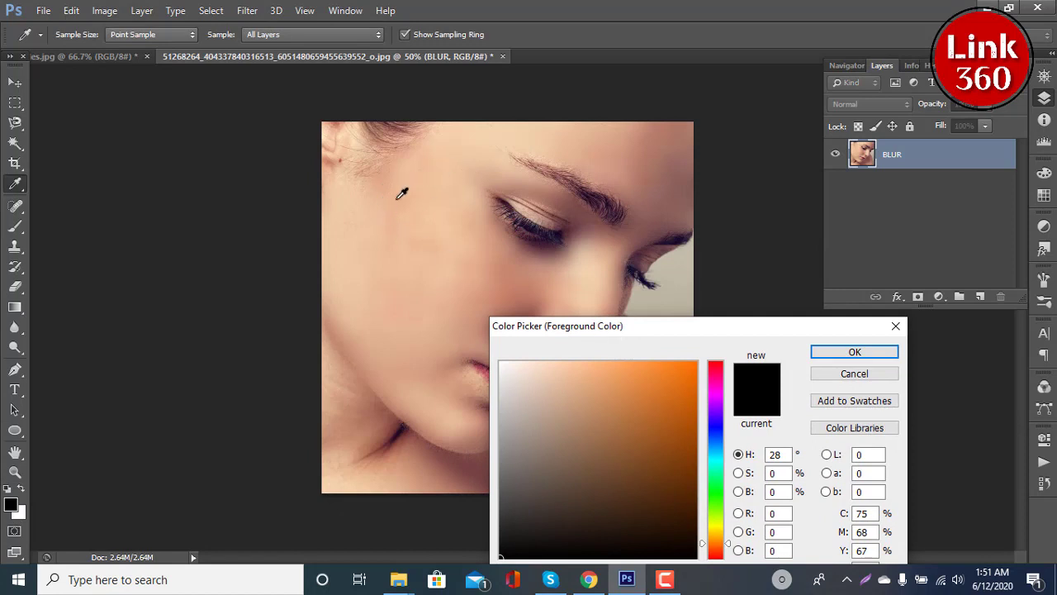
pyautogui.click(365, 235)
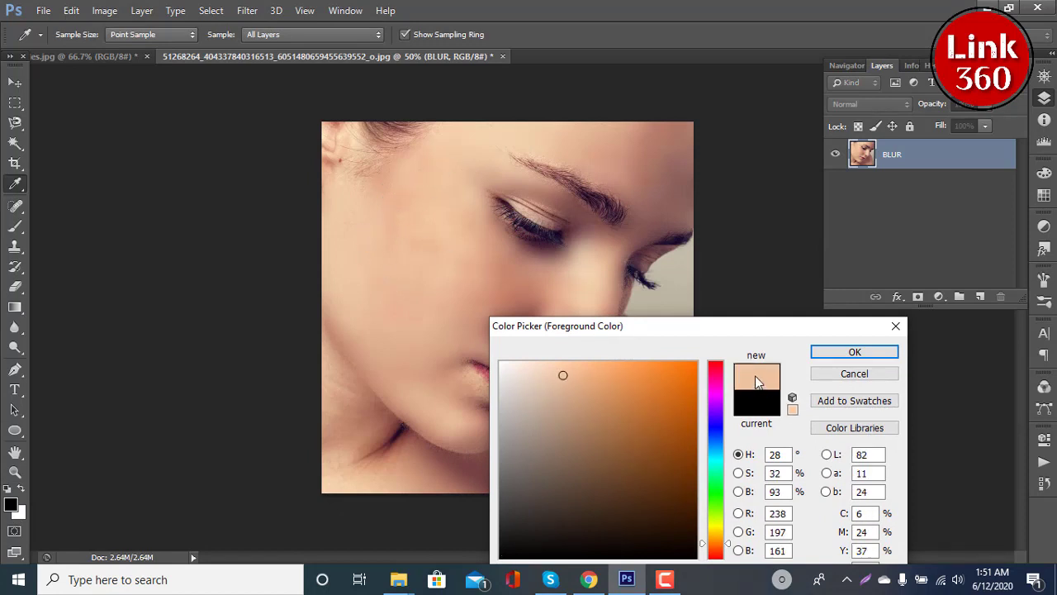
pyautogui.click(357, 243)
pyautogui.click(851, 352)
pyautogui.press('b')
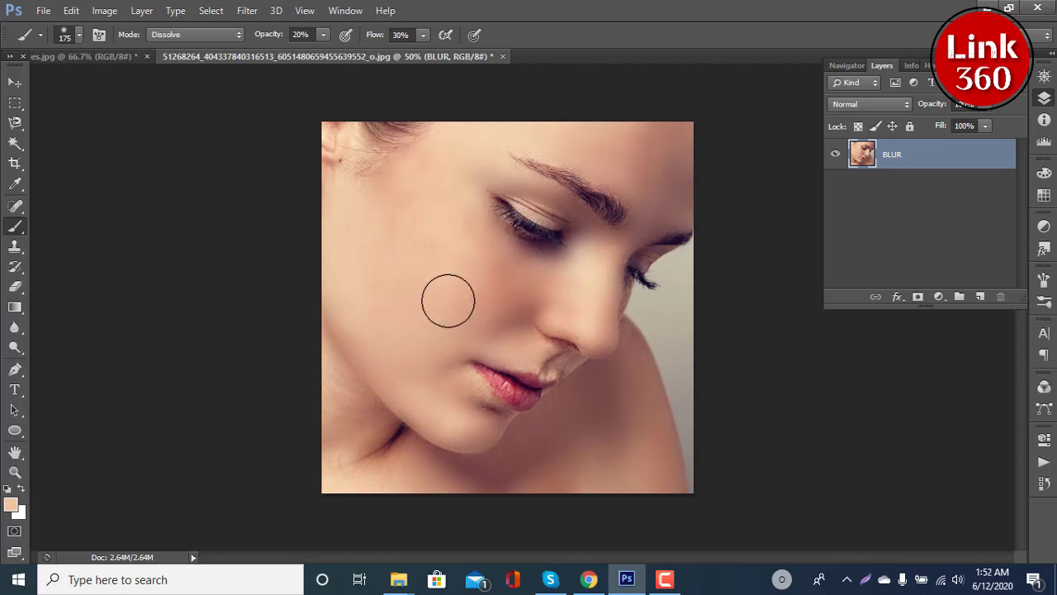
# Shrink the peach brush to 90 px, inspect the brow and forehead, then zoom out to 33.3%
pyautogui.scroll(2, 448, 300)
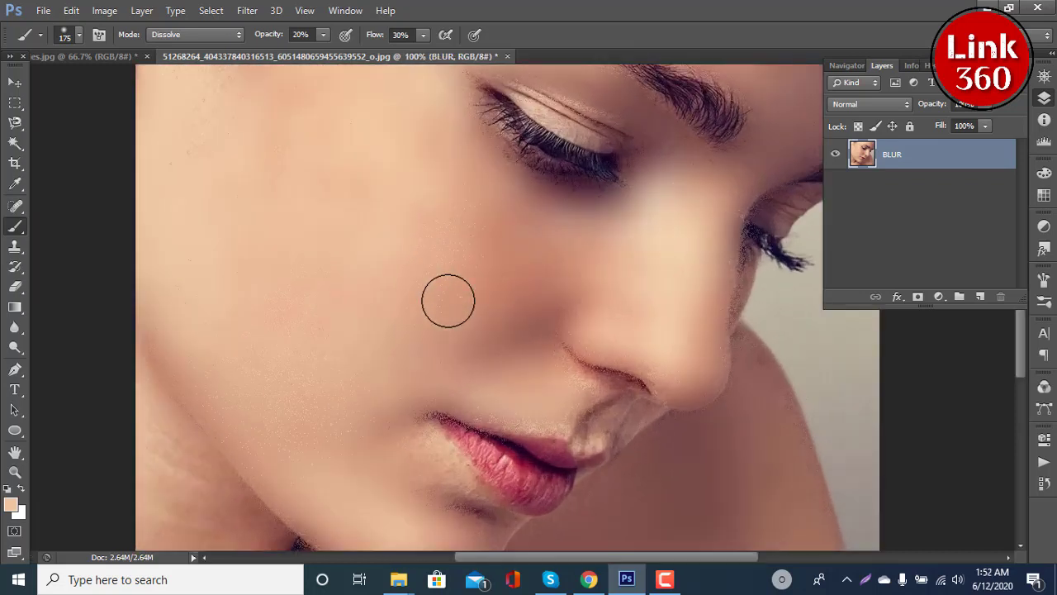
pyautogui.press('[')
pyautogui.press('[')
pyautogui.press('[')
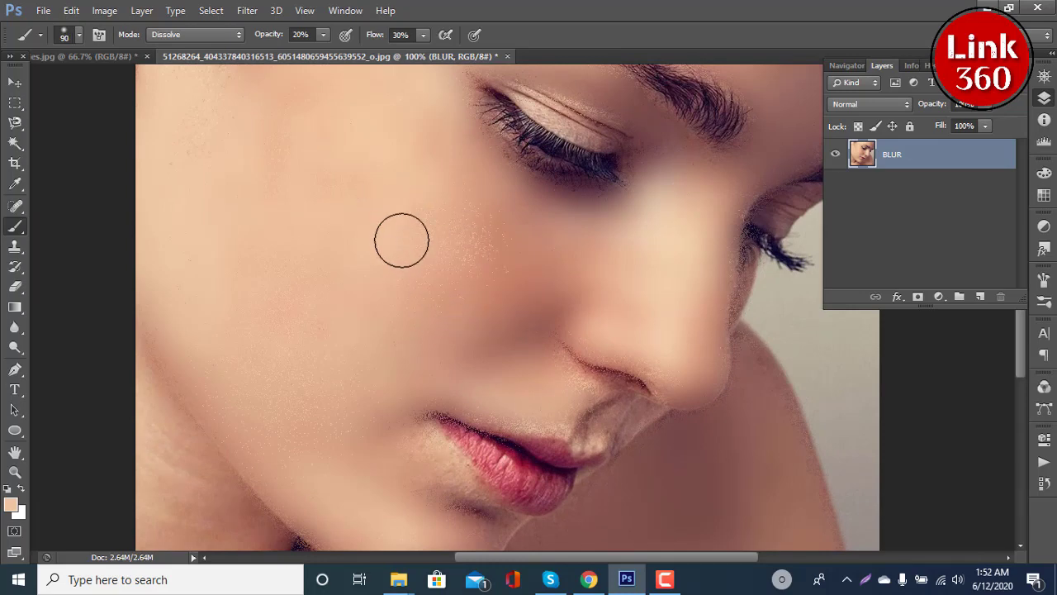
pyautogui.moveTo(399, 244); pyautogui.dragTo(440, 368)
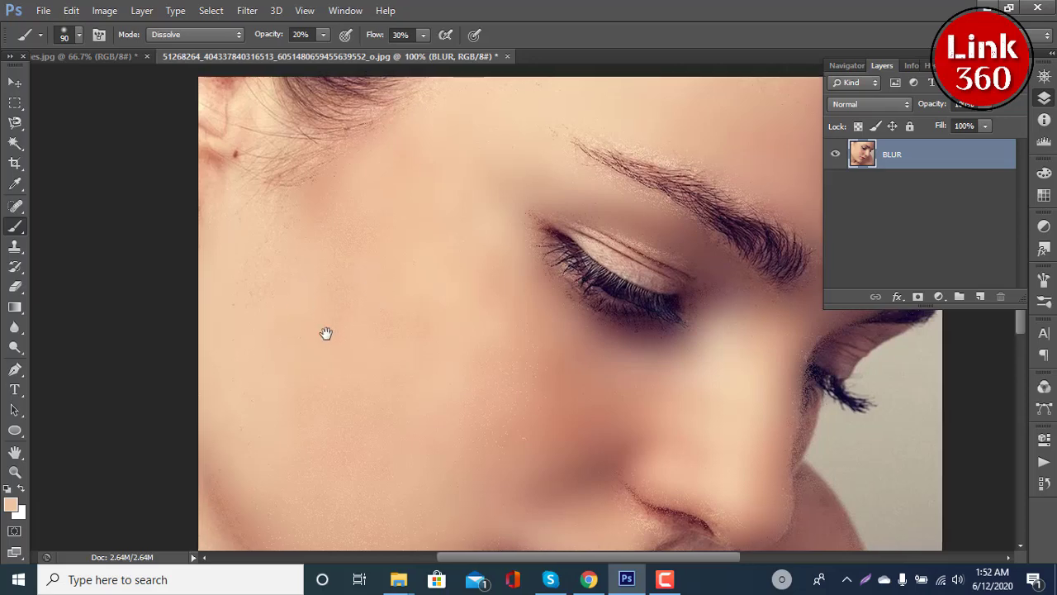
pyautogui.moveTo(325, 331); pyautogui.dragTo(243, 413)
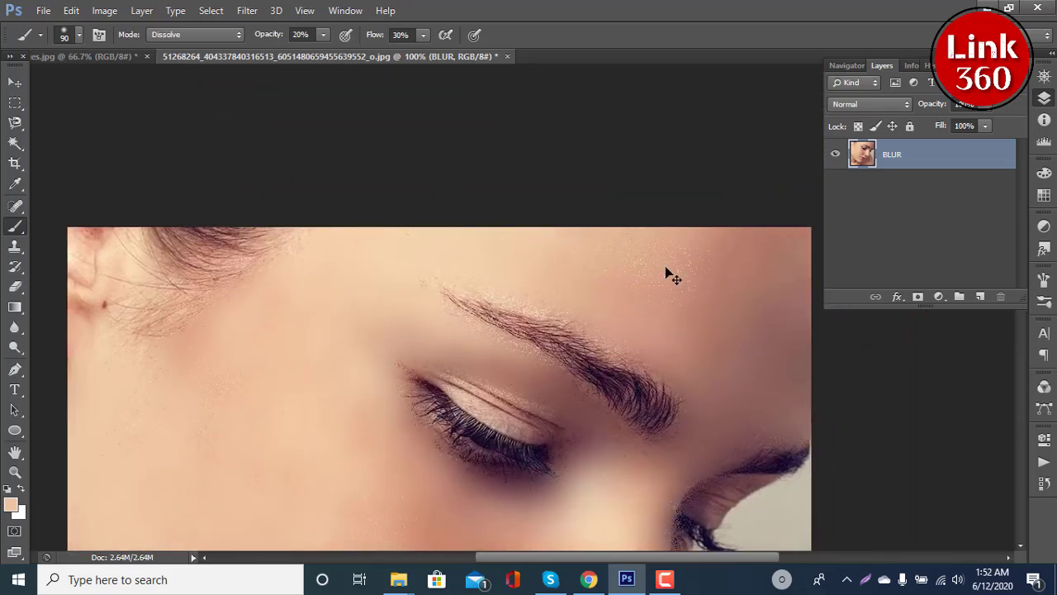
pyautogui.scroll(-1, 693, 269)
pyautogui.scroll(-1, 684, 271)
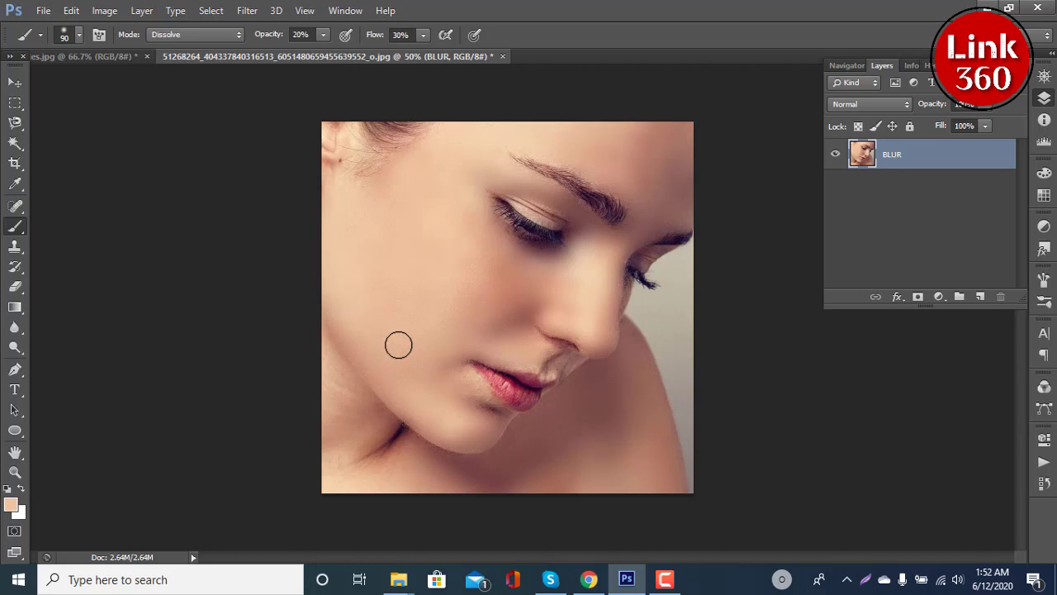
pyautogui.hotkey('ctrl', '-')
pyautogui.hotkey('ctrl', '-')
pyautogui.hotkey('ctrl', '+')
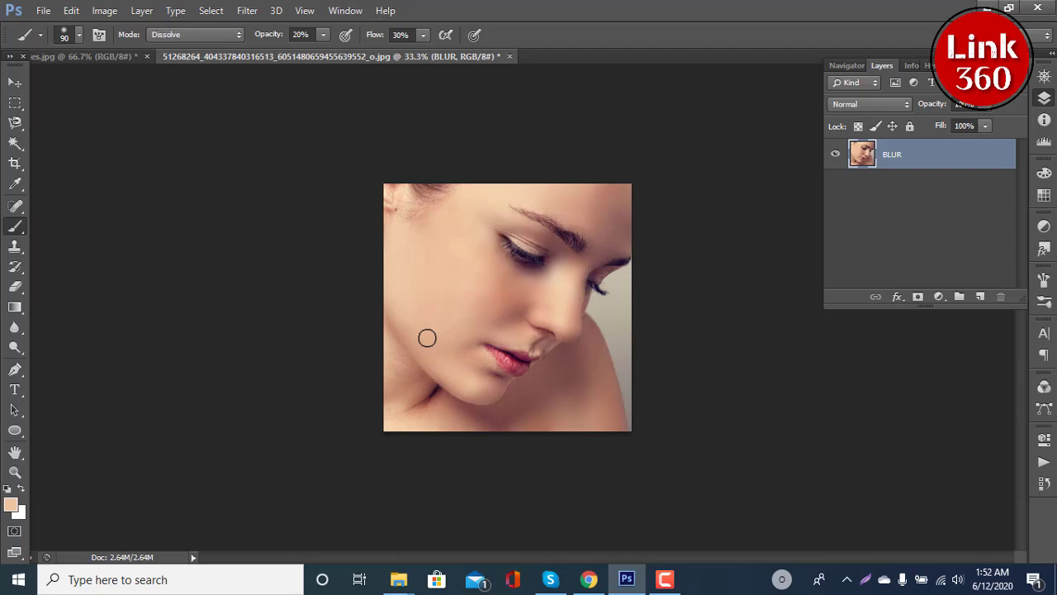
# Narrow the BLUR layer's Levels output range to 23–193
pyautogui.press('i')
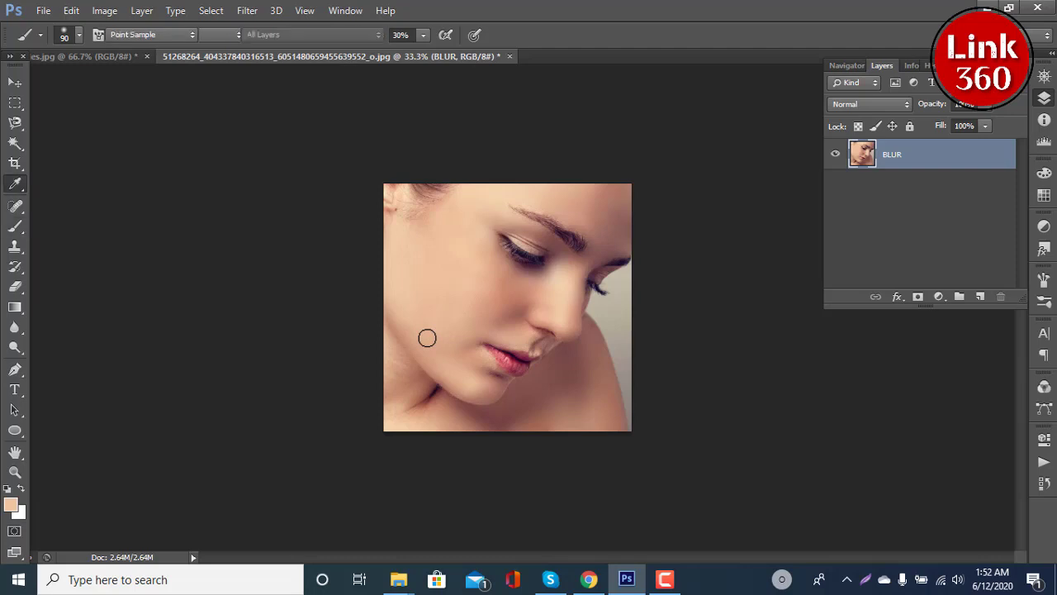
pyautogui.hotkey('ctrl', 'l')
pyautogui.moveTo(543, 99); pyautogui.dragTo(213, 187)
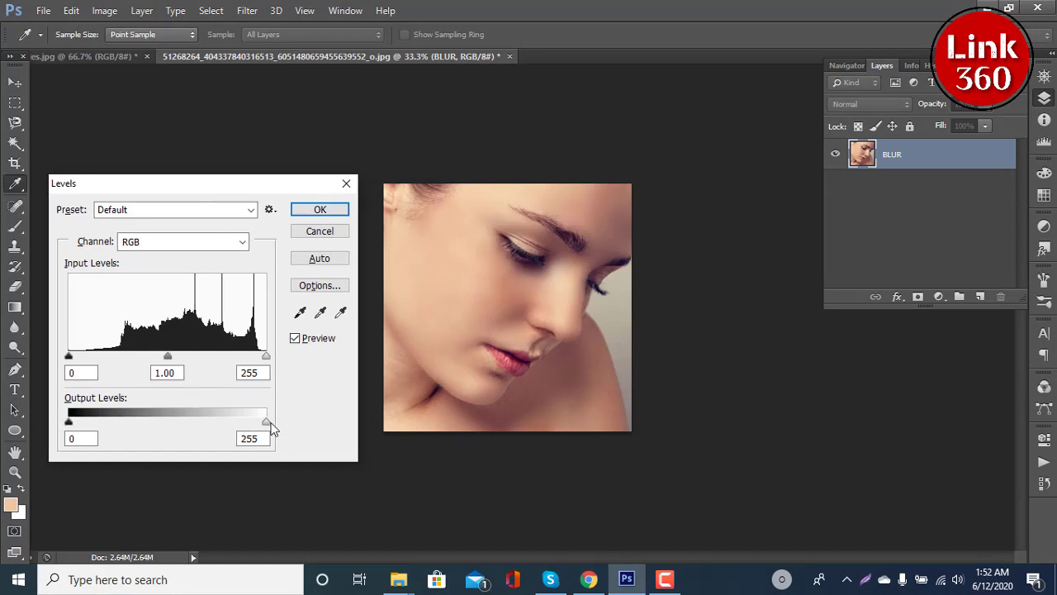
pyautogui.moveTo(266, 423)
pyautogui.mouseDown()
pyautogui.moveTo(212, 425)
pyautogui.moveTo(304, 421)
pyautogui.mouseUp()
pyautogui.moveTo(68, 423)
pyautogui.mouseDown()
pyautogui.moveTo(105, 423)
pyautogui.moveTo(69, 423)
pyautogui.mouseUp()
pyautogui.click(320, 209)
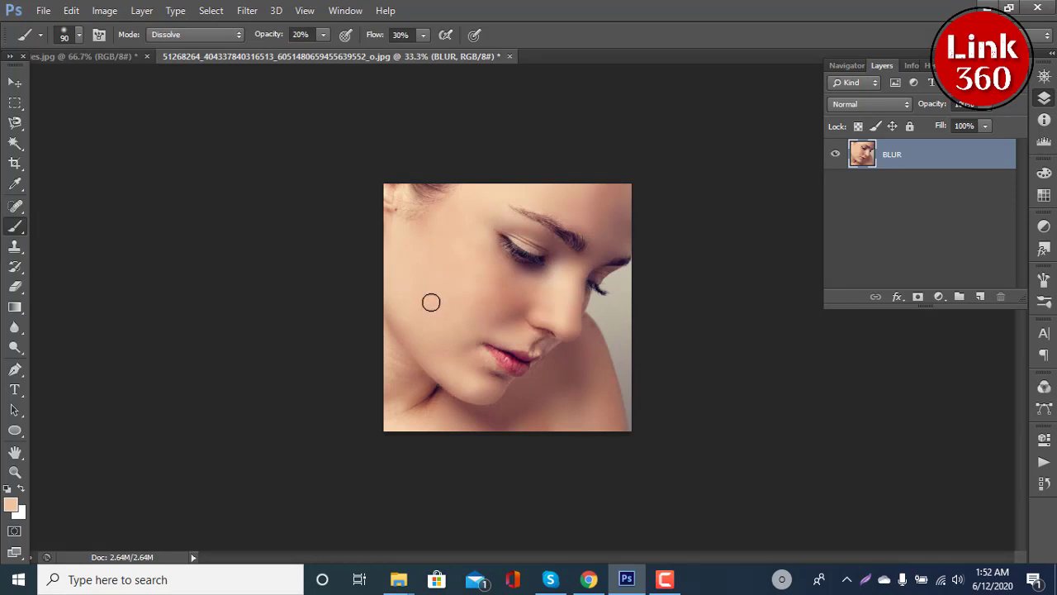
pyautogui.hotkey('ctrl', 'l')
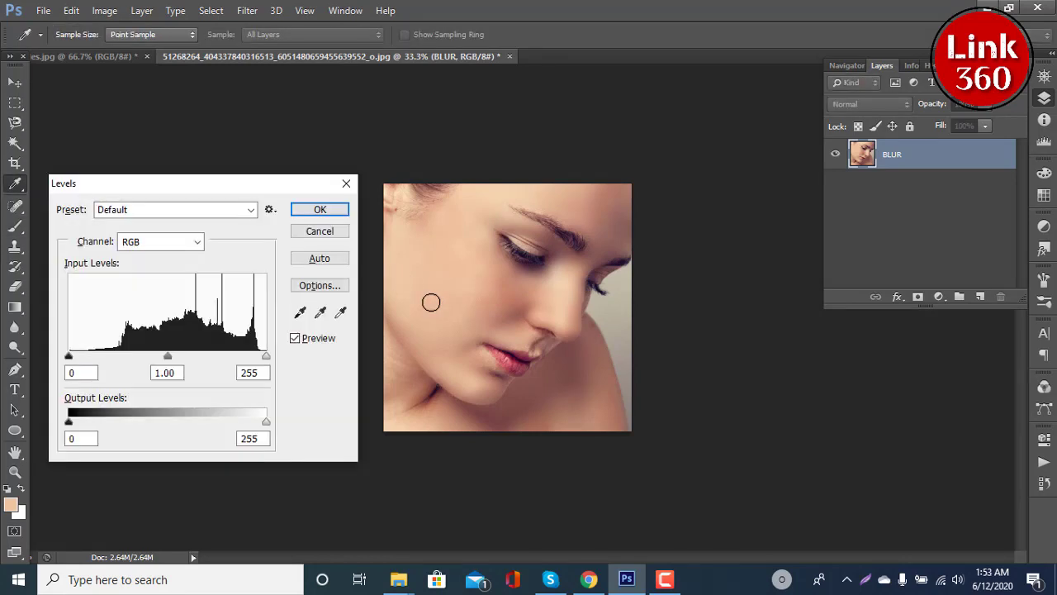
pyautogui.click(338, 233)
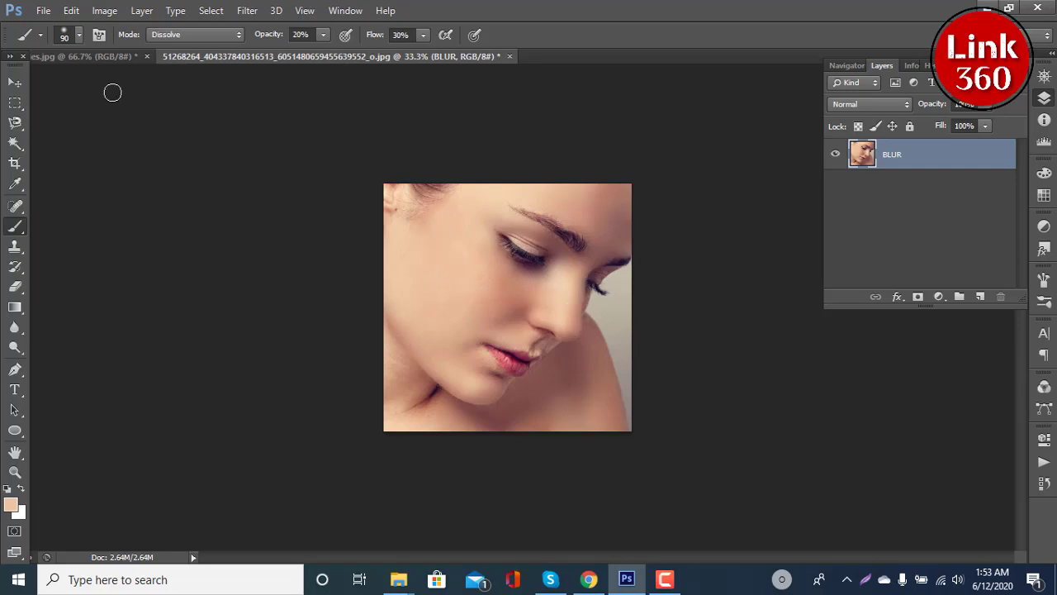
# Save the portrait as a JPEG named 'image' in the GRAPHICS folder
pyautogui.click(43, 11)
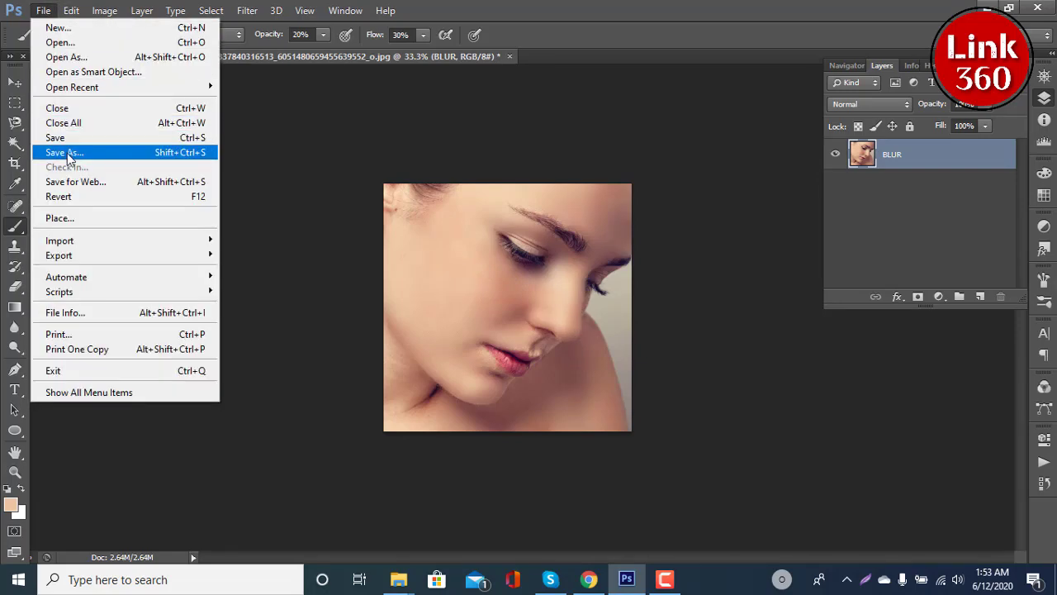
pyautogui.click(66, 150)
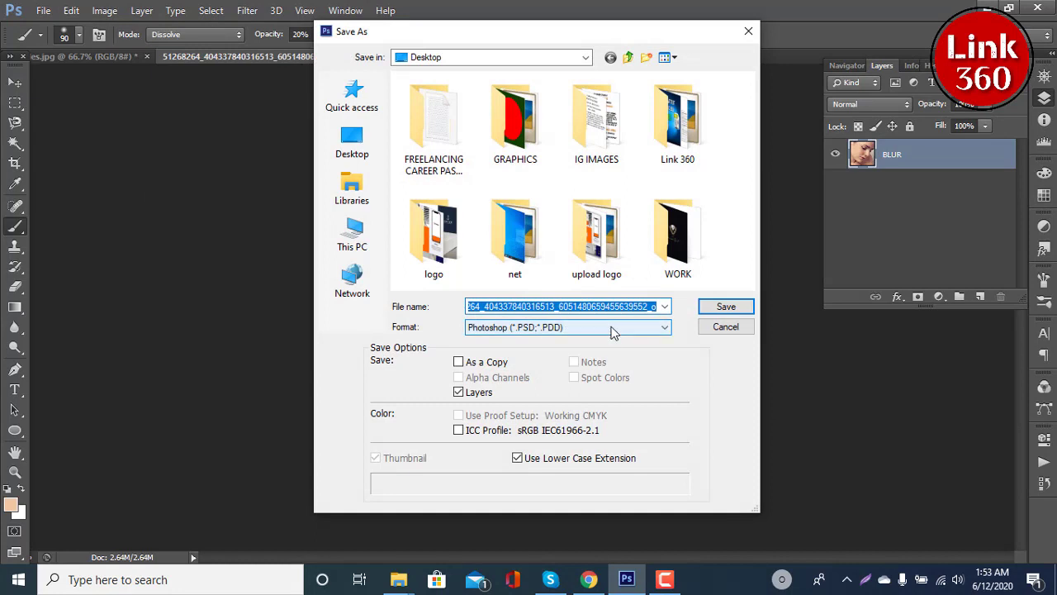
pyautogui.write('image')
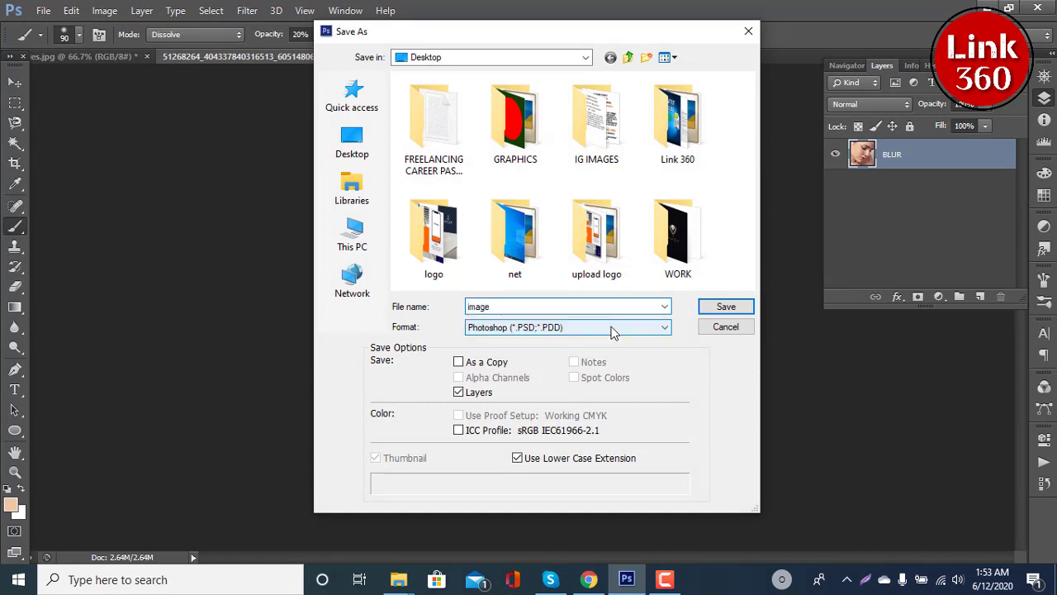
pyautogui.doubleClick(514, 132)
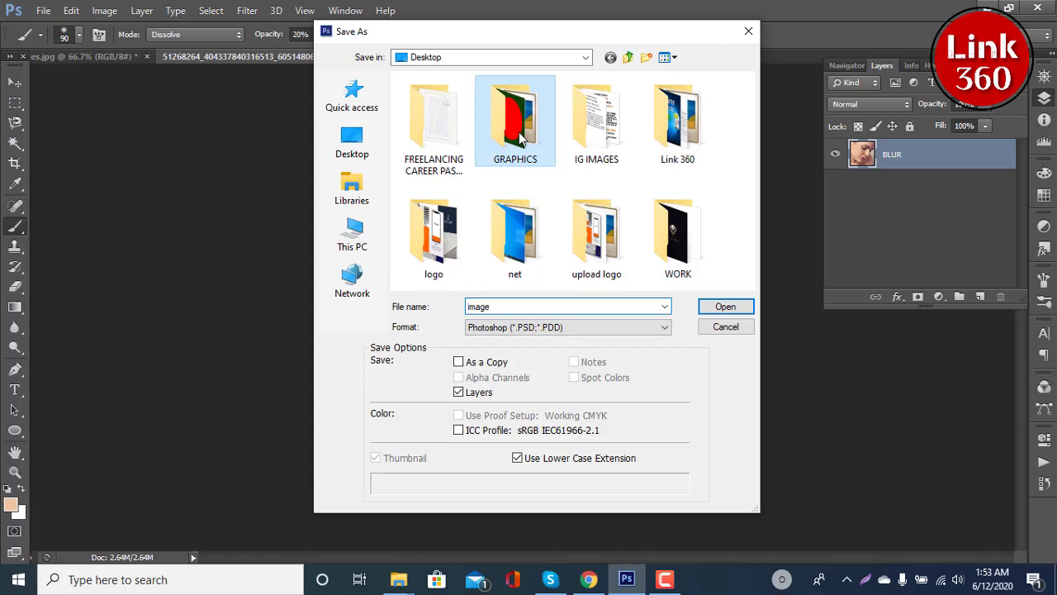
pyautogui.click(528, 327)
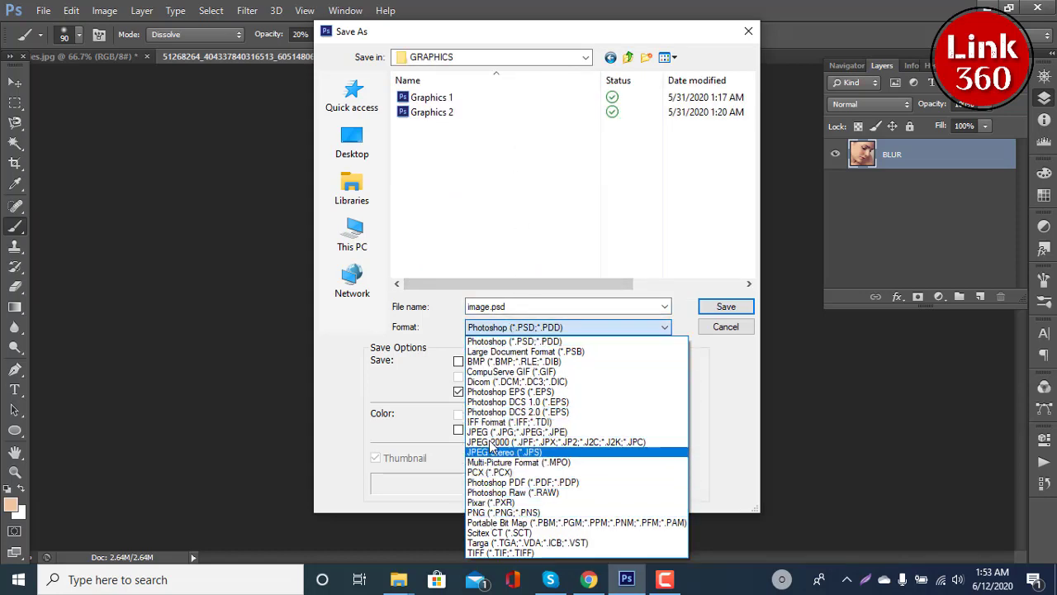
pyautogui.click(489, 433)
pyautogui.click(720, 306)
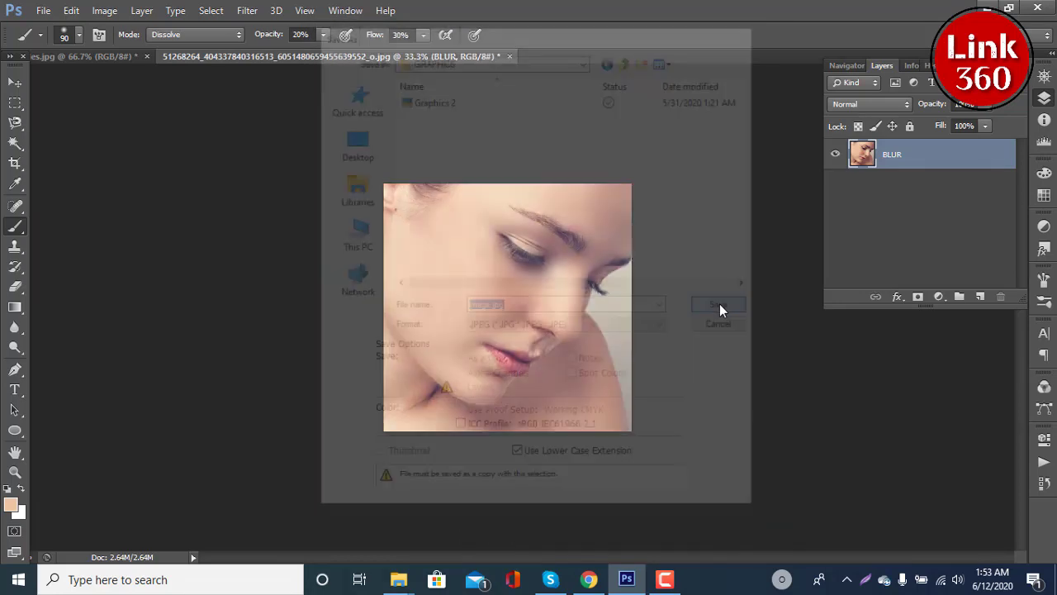
pyautogui.click(630, 146)
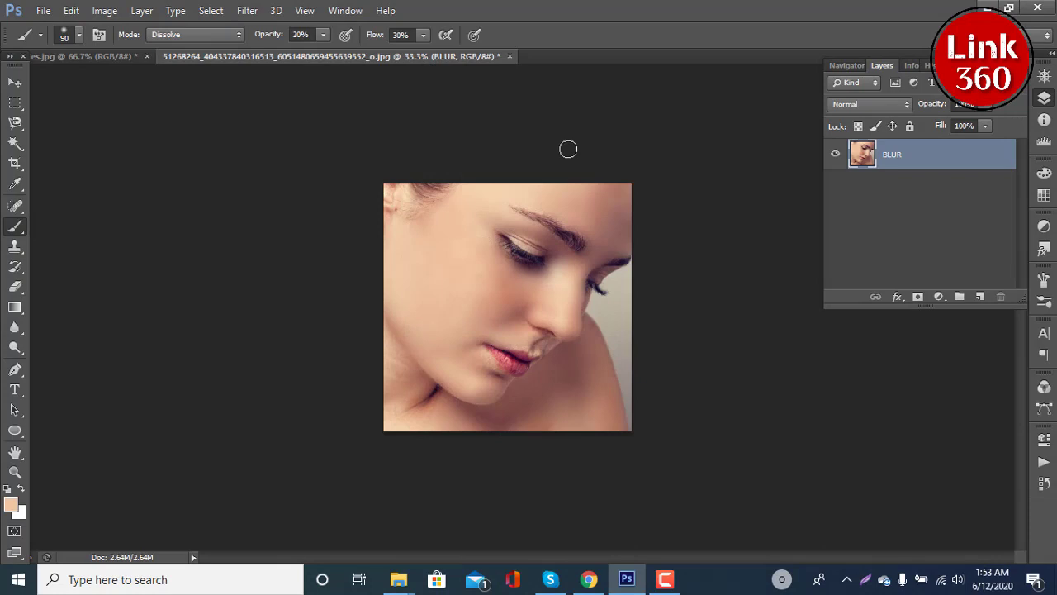
# Open the original freckled photo from the Desktop
pyautogui.click(47, 15)
pyautogui.click(58, 40)
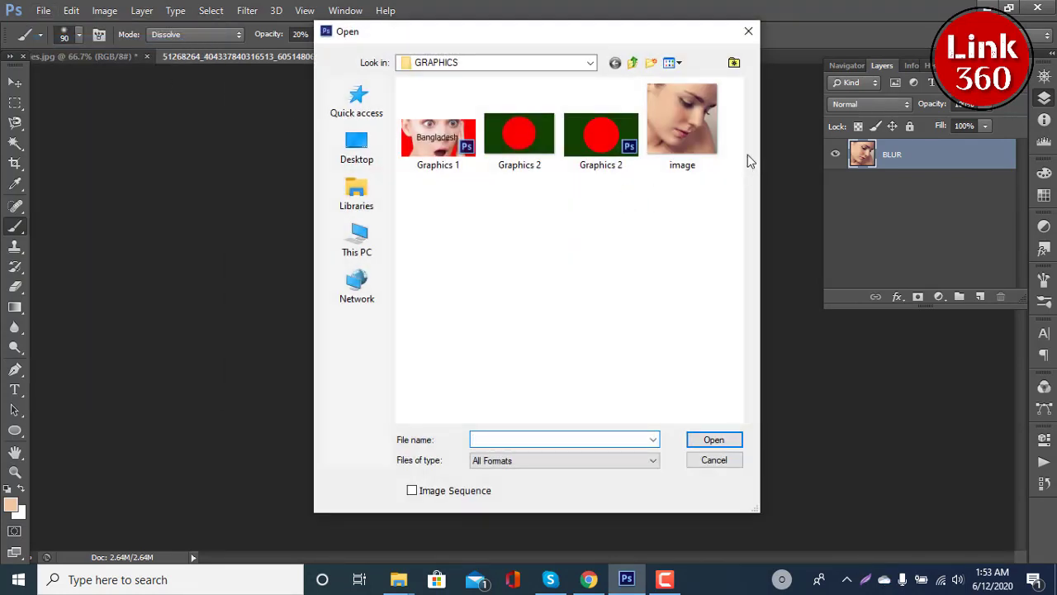
pyautogui.click(356, 147)
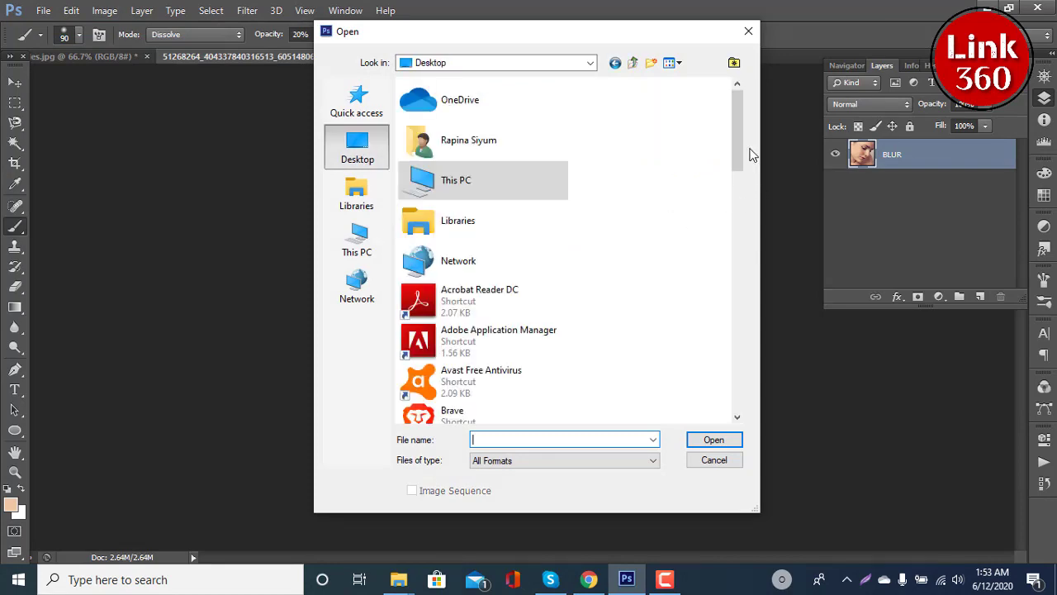
pyautogui.moveTo(737, 157); pyautogui.dragTo(719, 396)
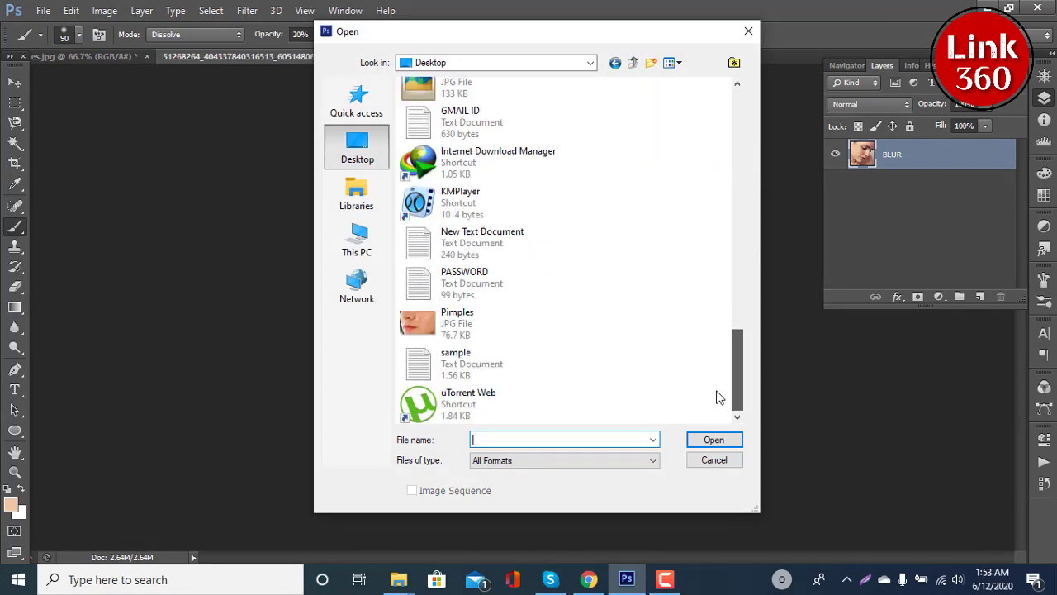
pyautogui.scroll(2, 719, 397)
pyautogui.doubleClick(483, 109)
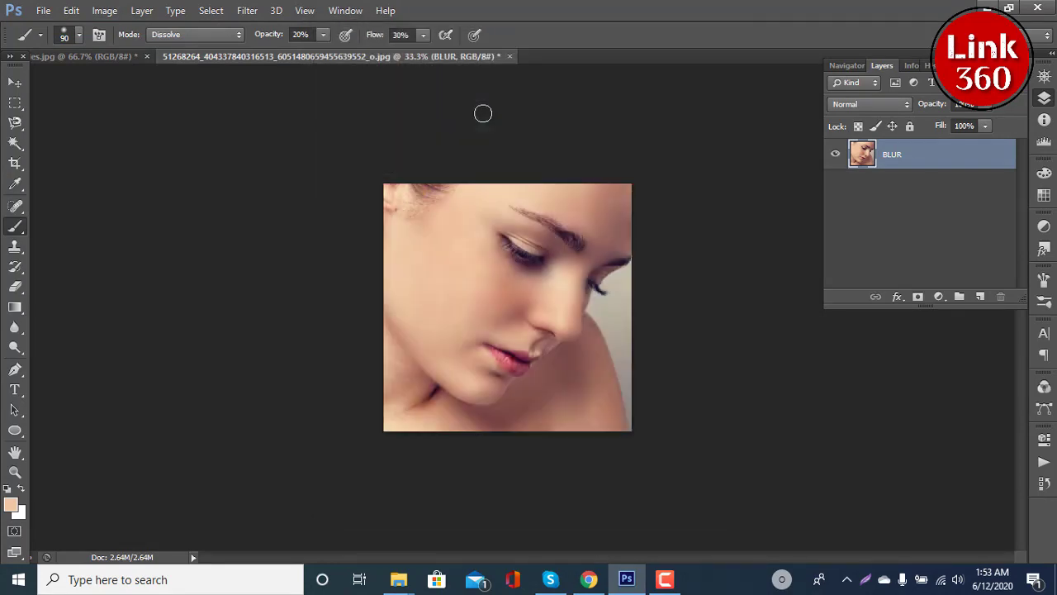
# Close the BLUR and Pimples.jpg documents without saving
pyautogui.click(509, 56)
pyautogui.click(568, 230)
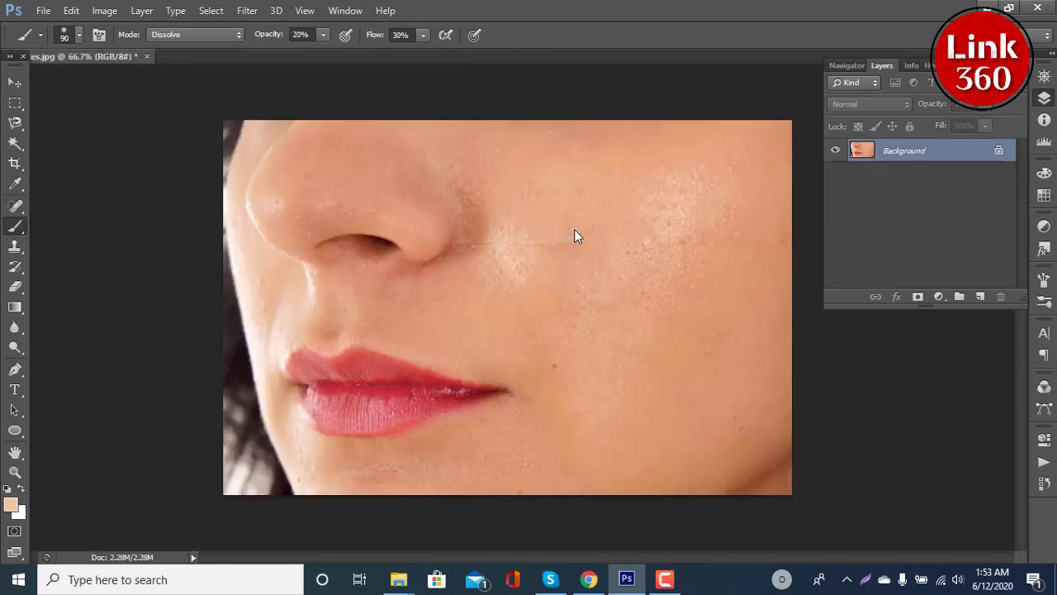
pyautogui.click(146, 56)
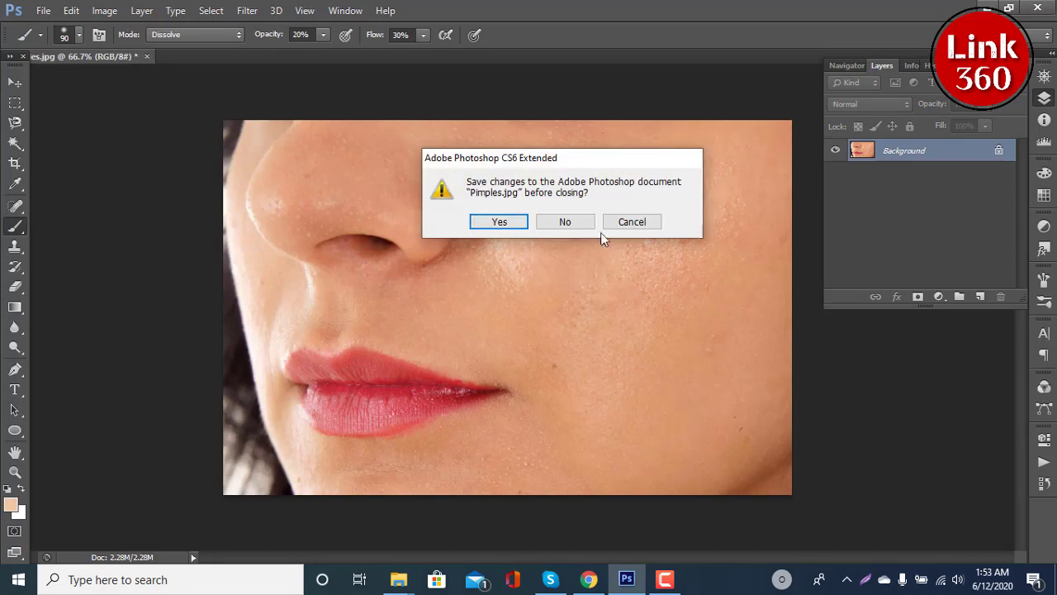
pyautogui.click(576, 218)
# Open the saved image.jpg from the GRAPHICS folder
pyautogui.click(43, 10)
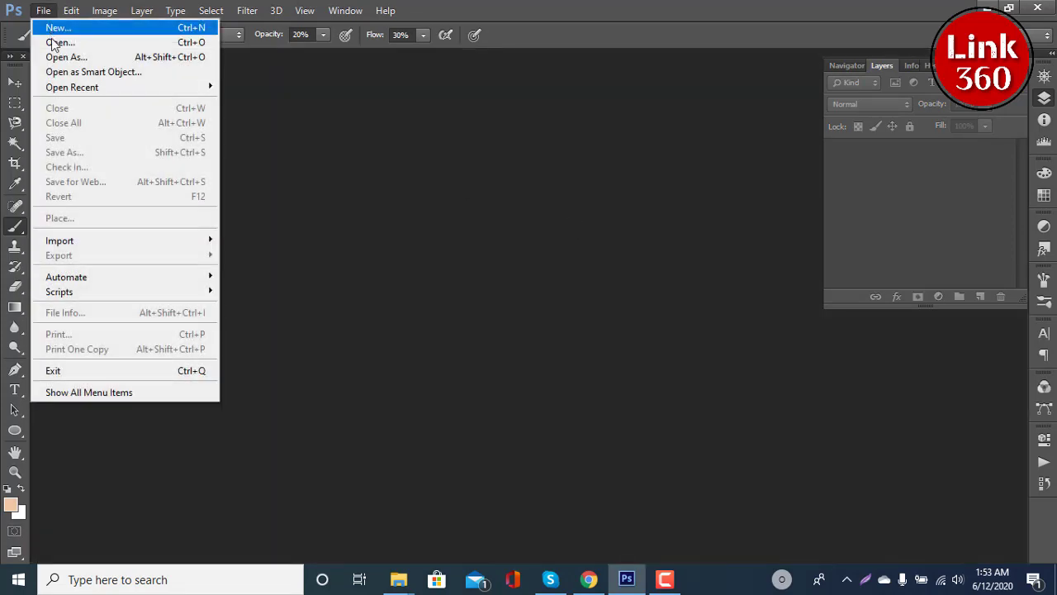
pyautogui.click(55, 41)
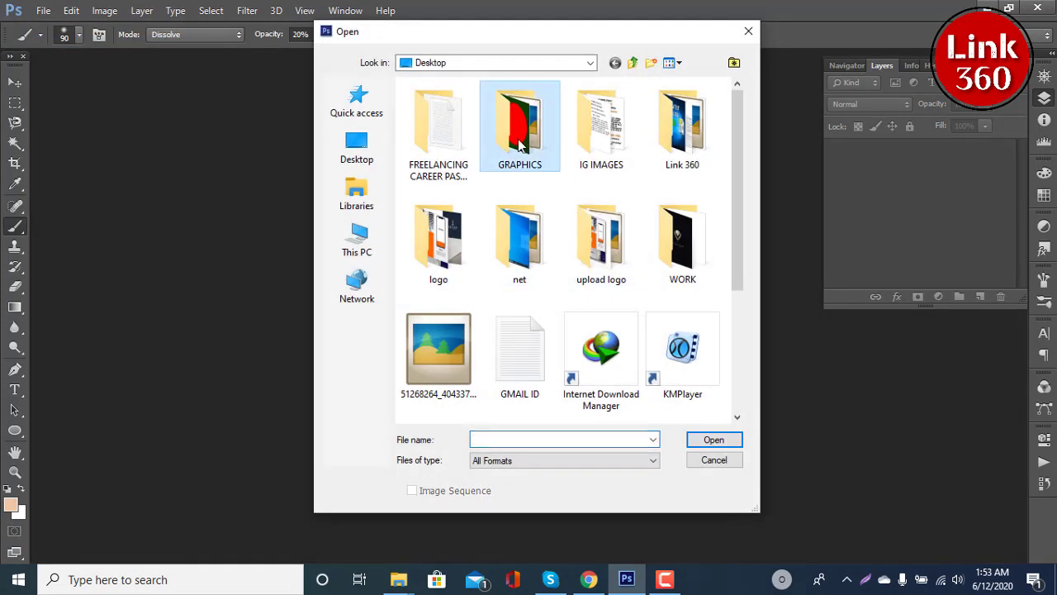
pyautogui.doubleClick(519, 124)
pyautogui.doubleClick(692, 137)
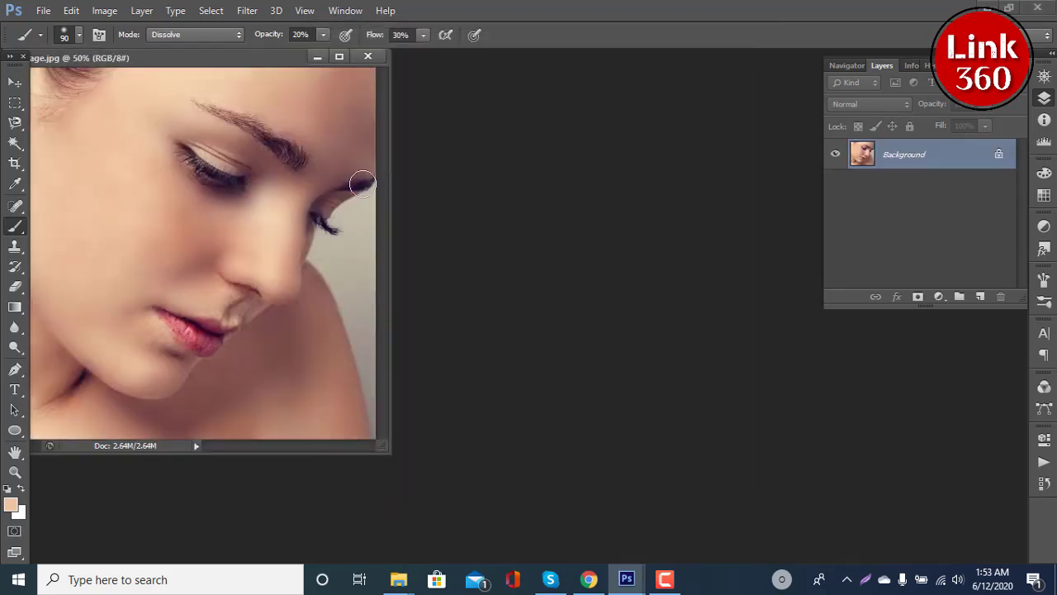
# Reopen the original freckled photo from the Desktop and move its window right
pyautogui.click(43, 11)
pyautogui.click(48, 41)
pyautogui.click(357, 145)
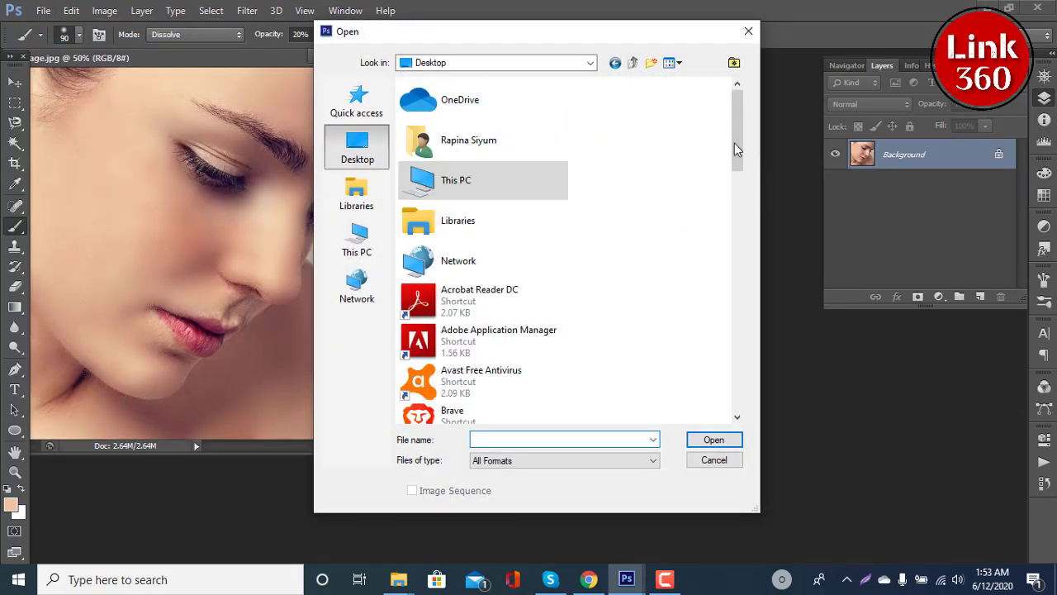
pyautogui.moveTo(734, 144); pyautogui.dragTo(740, 375)
pyautogui.scroll(1, 539, 247)
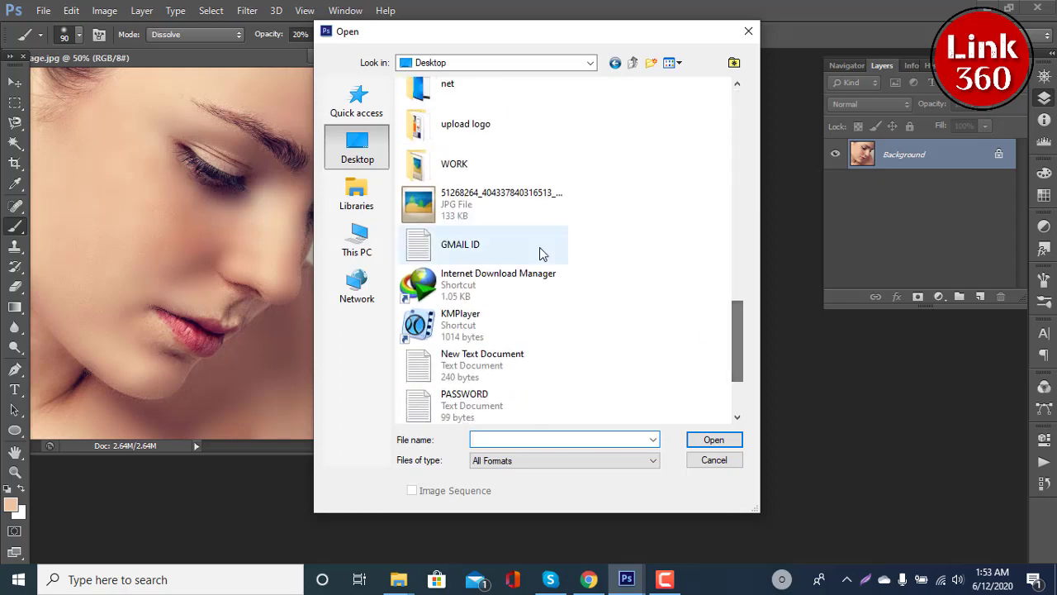
pyautogui.doubleClick(512, 215)
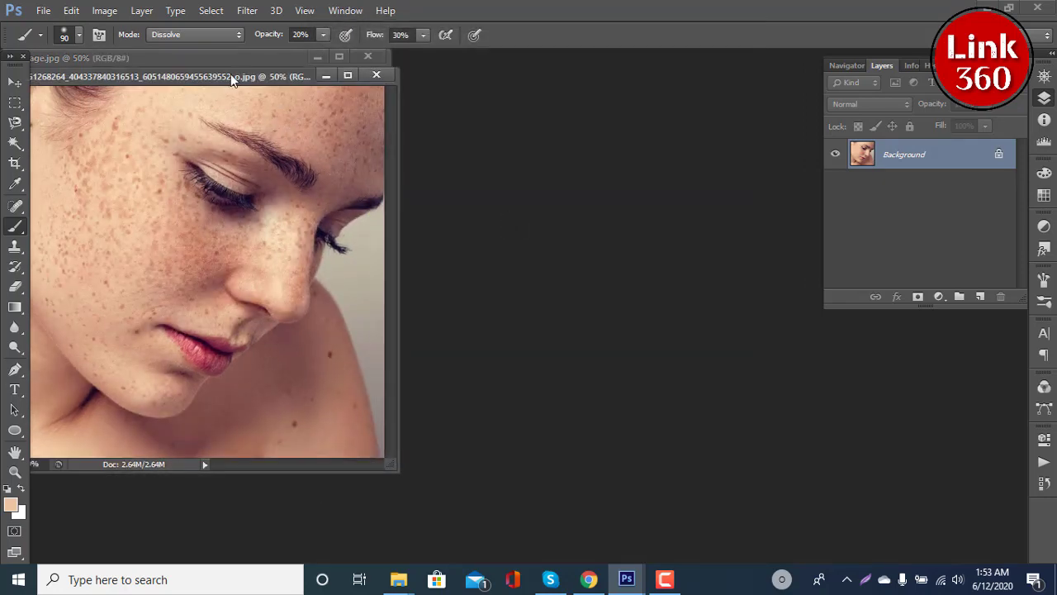
pyautogui.moveTo(220, 76)
pyautogui.mouseDown()
pyautogui.moveTo(597, 79)
pyautogui.moveTo(604, 61)
pyautogui.moveTo(610, 70)
pyautogui.moveTo(429, 81)
pyautogui.mouseUp()
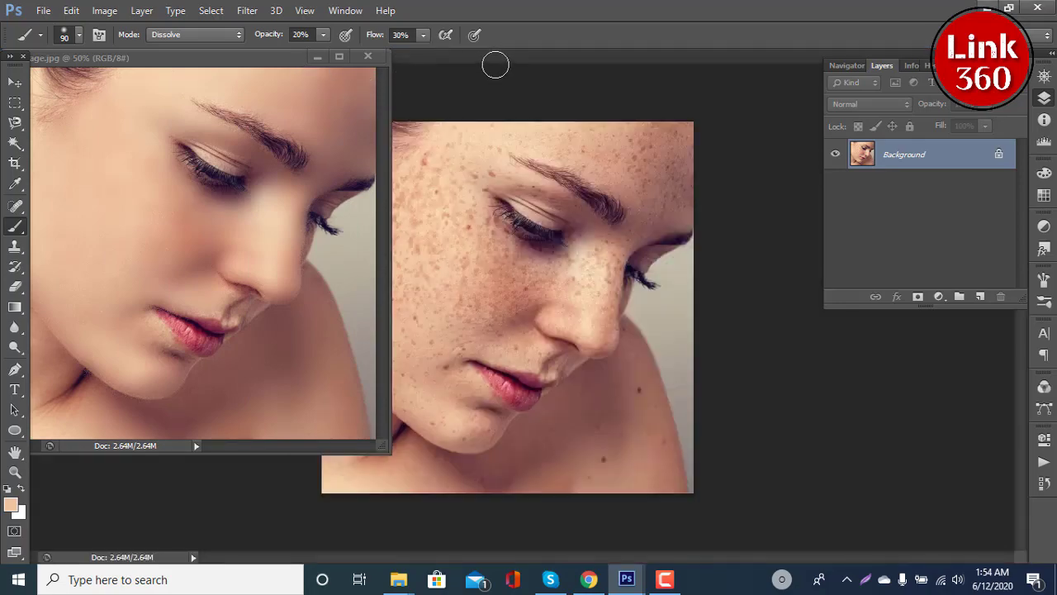
# Float the freckled original and image.jpg windows and arrange them side by side
pyautogui.moveTo(174, 57); pyautogui.dragTo(158, 119)
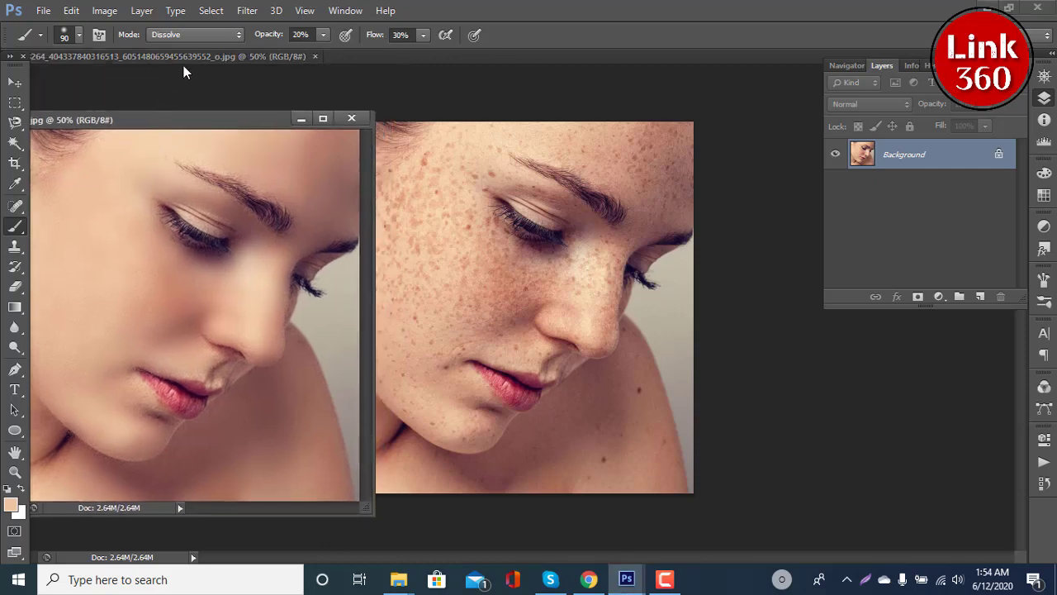
pyautogui.moveTo(183, 65)
pyautogui.mouseDown()
pyautogui.moveTo(217, 65)
pyautogui.moveTo(477, 151)
pyautogui.moveTo(508, 121)
pyautogui.mouseUp()
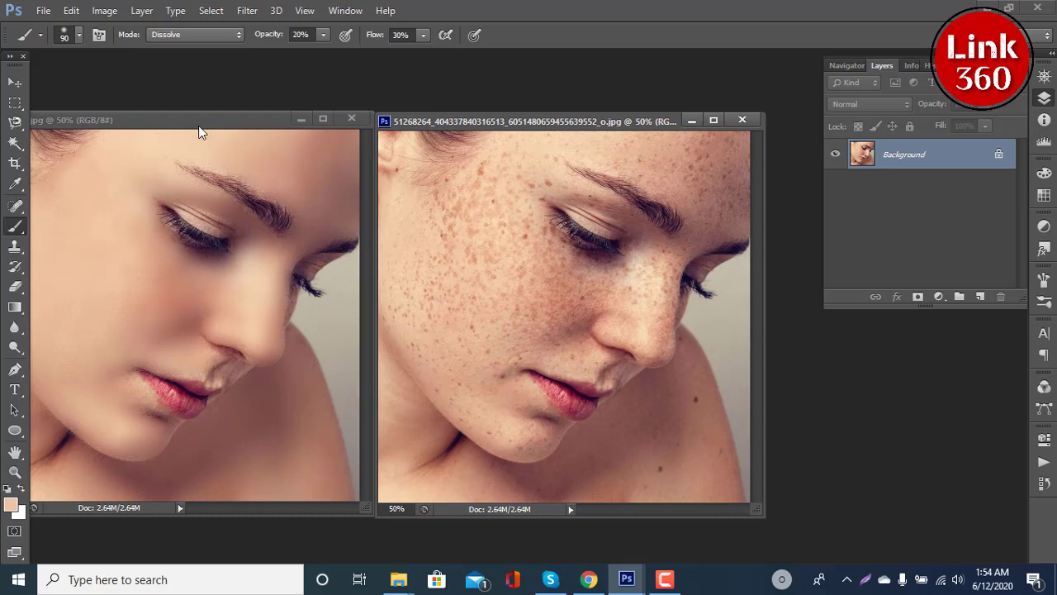
pyautogui.moveTo(124, 120); pyautogui.dragTo(583, 196)
pyautogui.moveTo(564, 122); pyautogui.dragTo(236, 80)
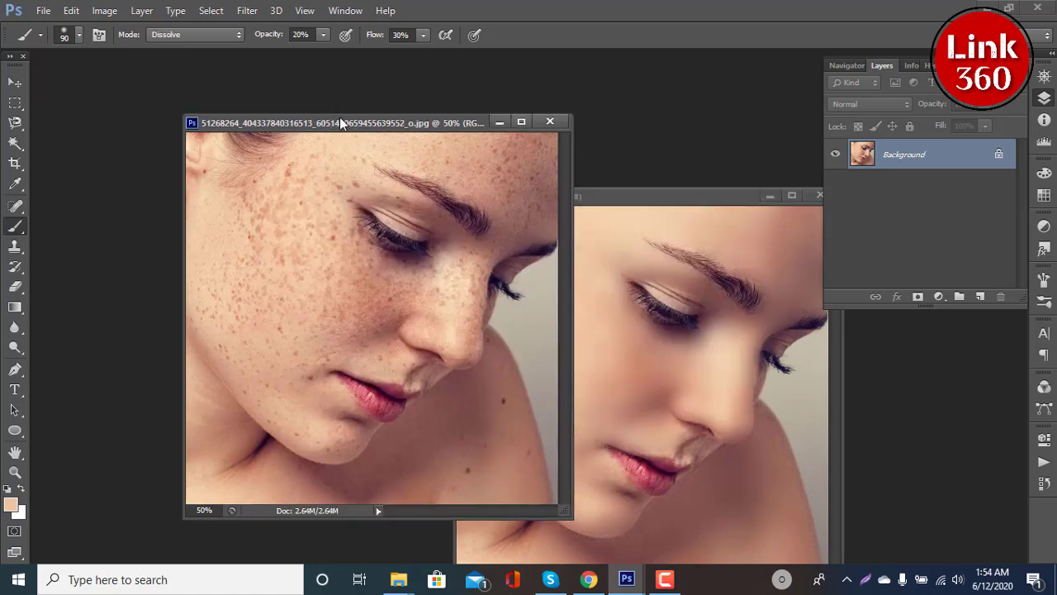
pyautogui.moveTo(504, 197); pyautogui.dragTo(474, 74)
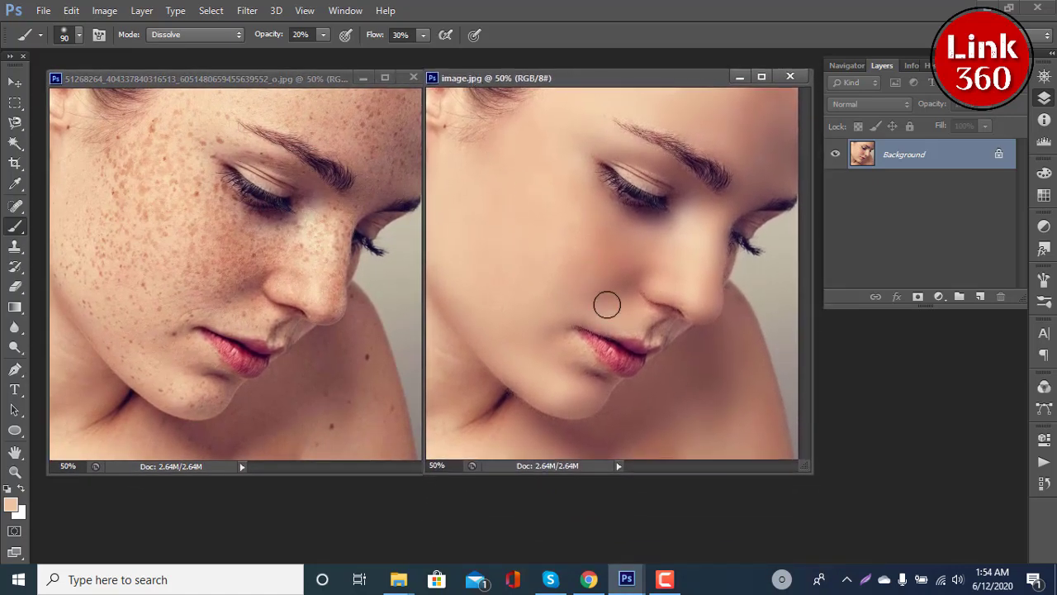